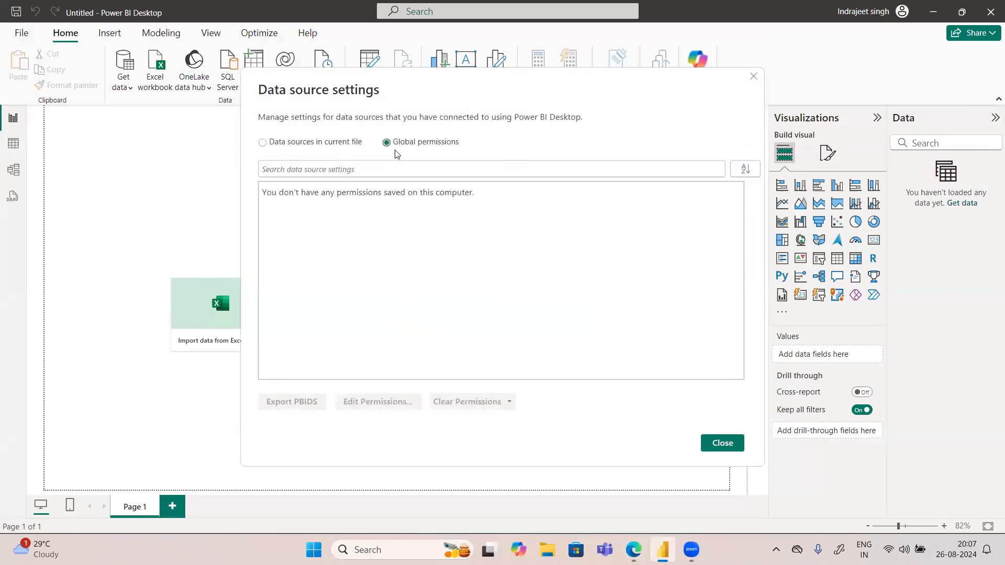
Step: Check the data sources in the current file within the data source settings, and close the settings
click(306, 148)
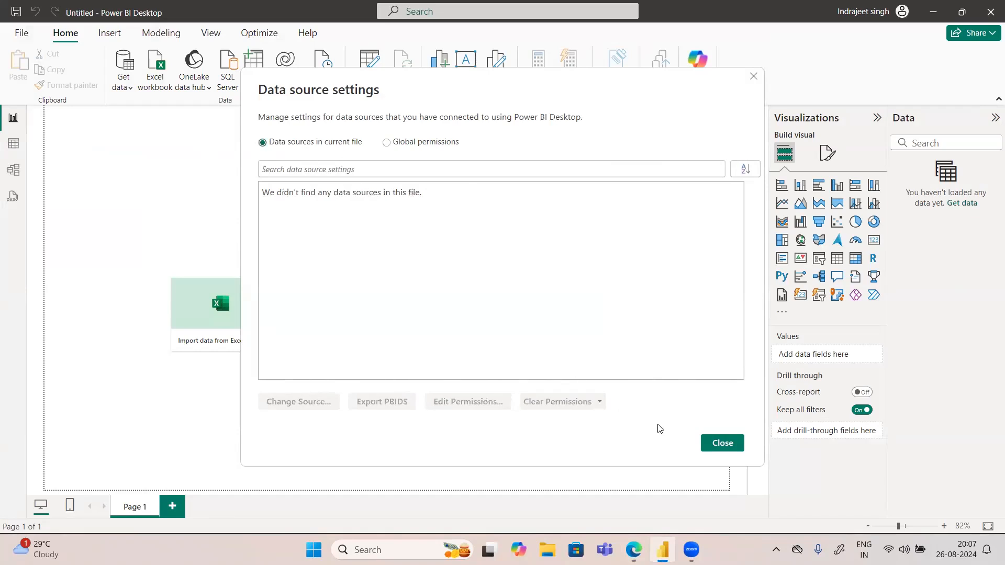
click(712, 441)
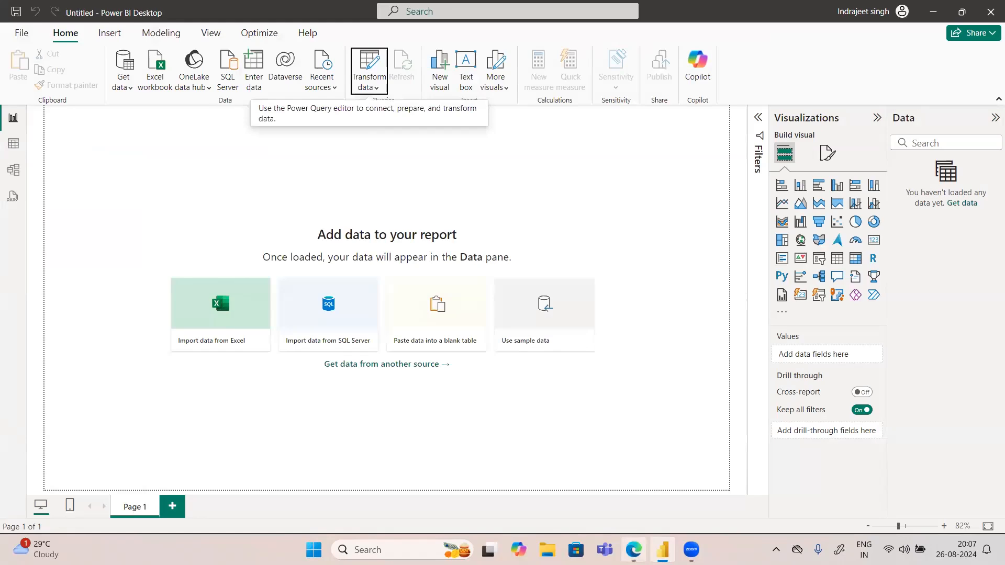
Step: Switch to the Power BI service in the browser and open My workspace from the list of workspaces
click(633, 549)
click(776, 12)
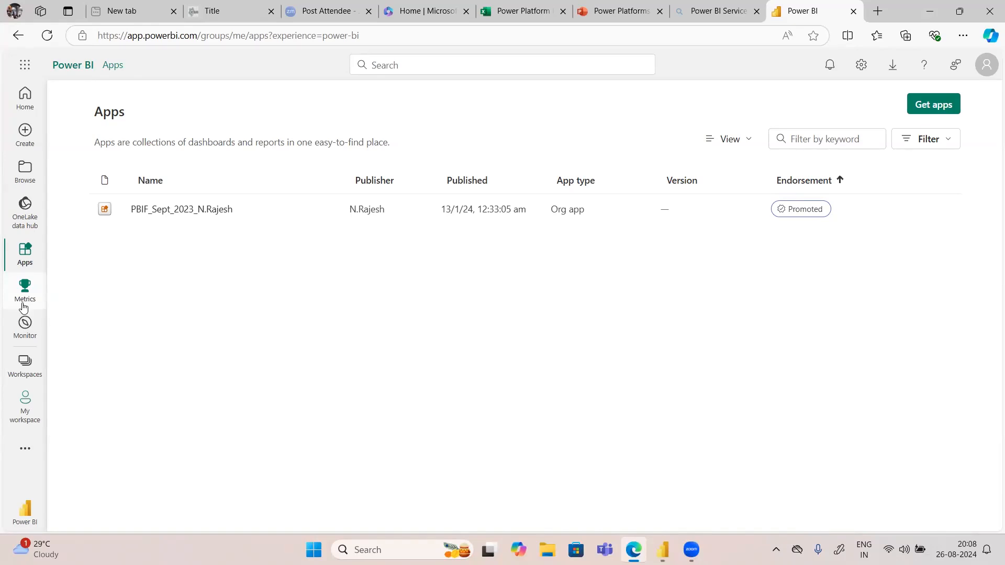
click(25, 368)
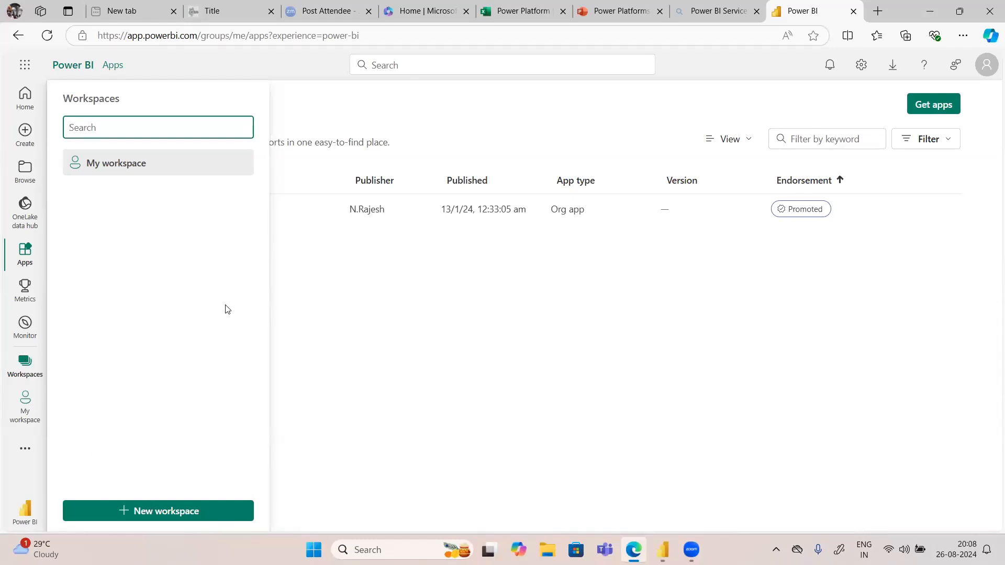
click(155, 163)
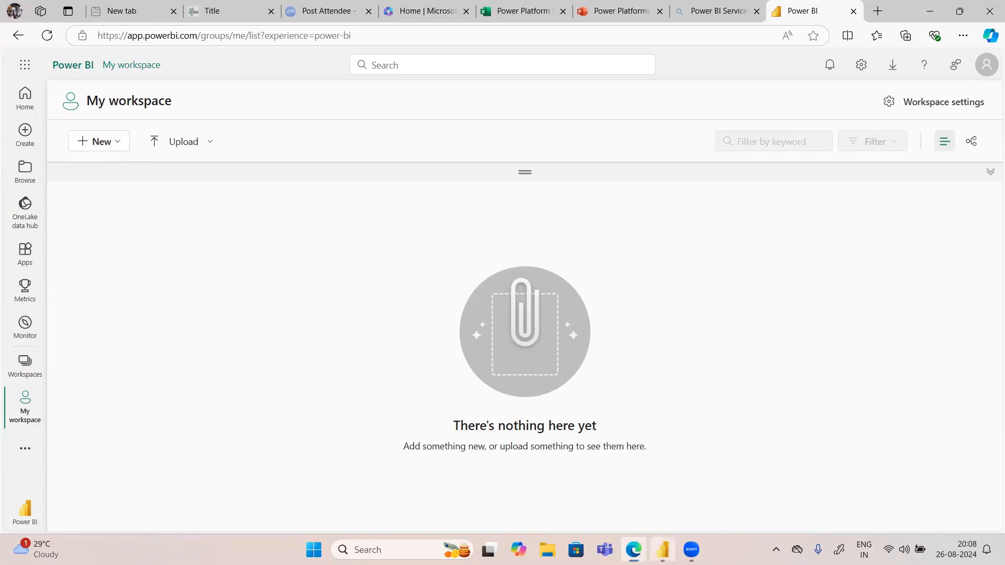
click(662, 550)
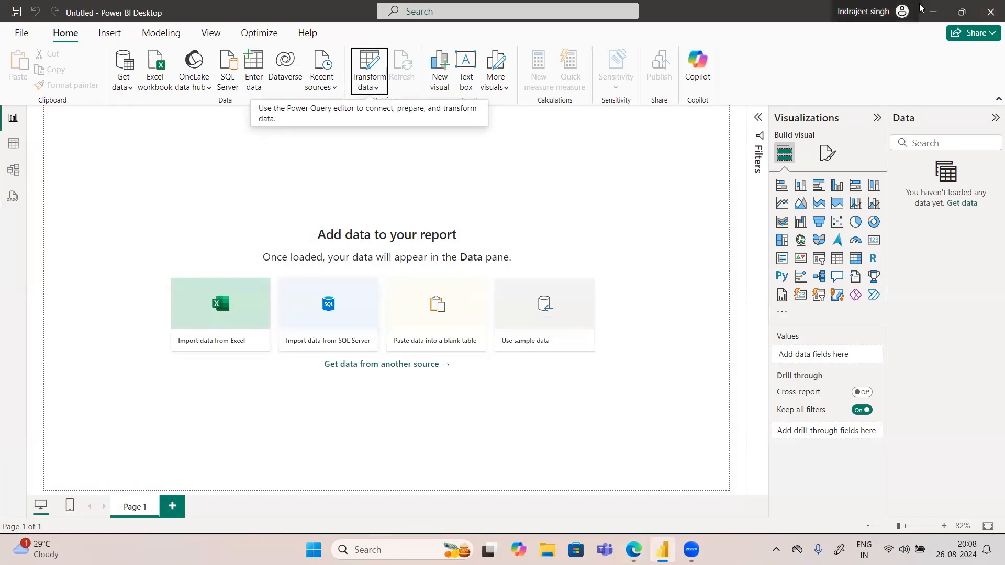
click(932, 12)
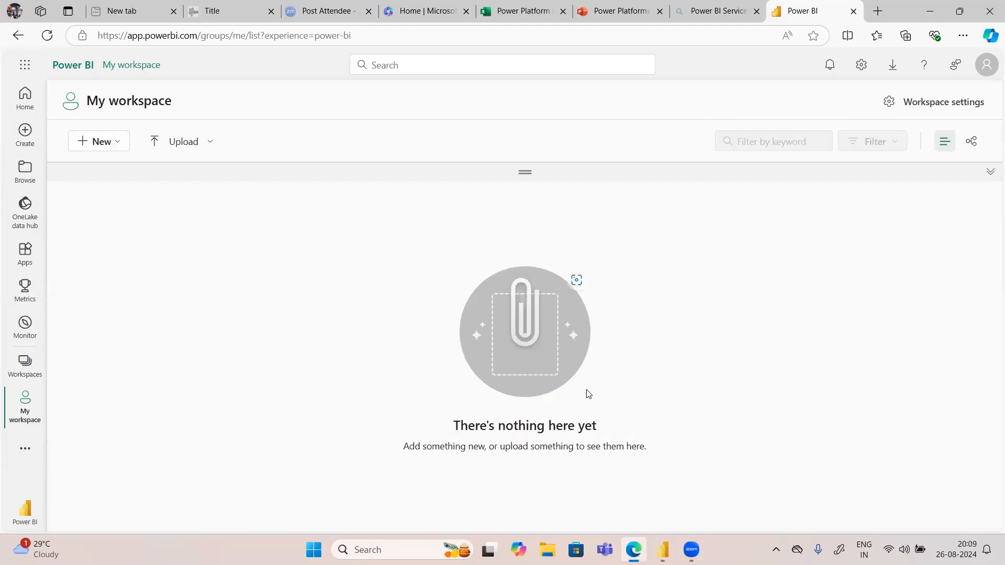
Step: Review the workspace list and the Power BI service settings, and close the settings
click(12, 387)
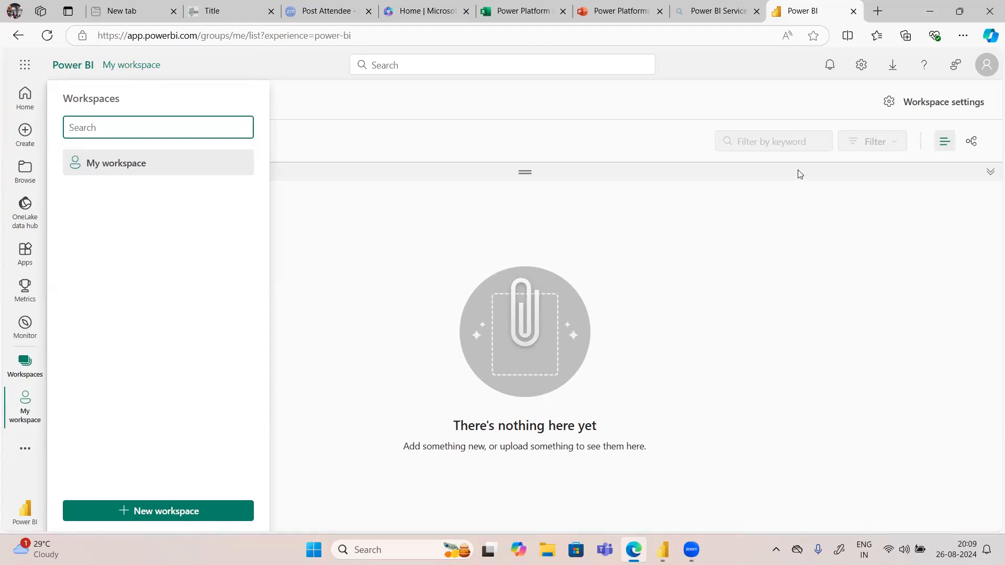
click(865, 73)
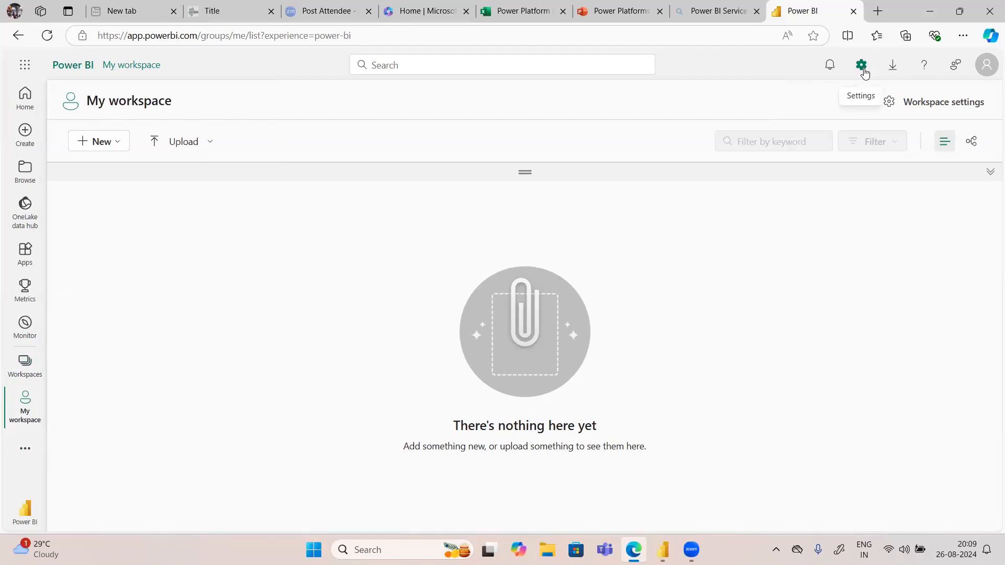
click(864, 71)
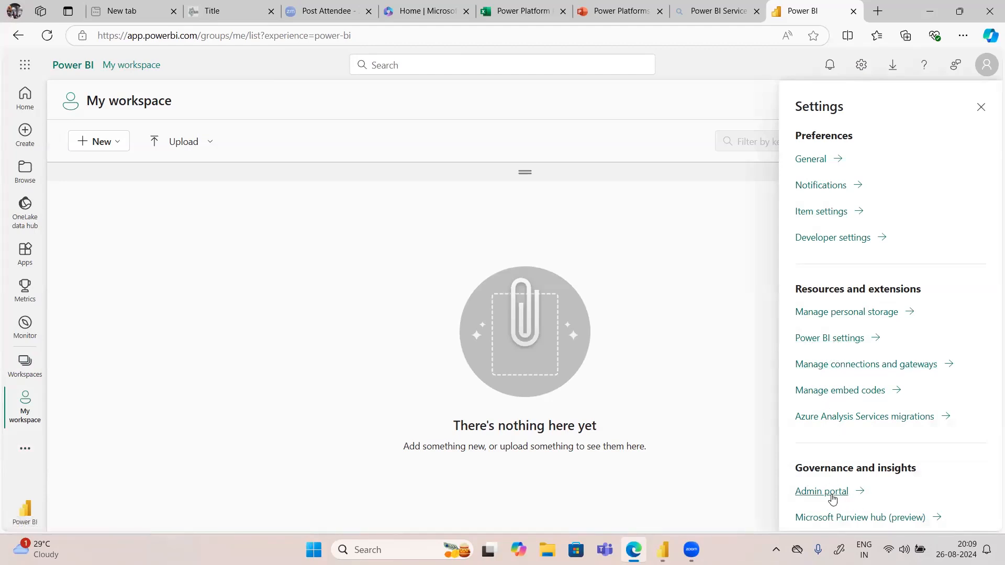
click(980, 108)
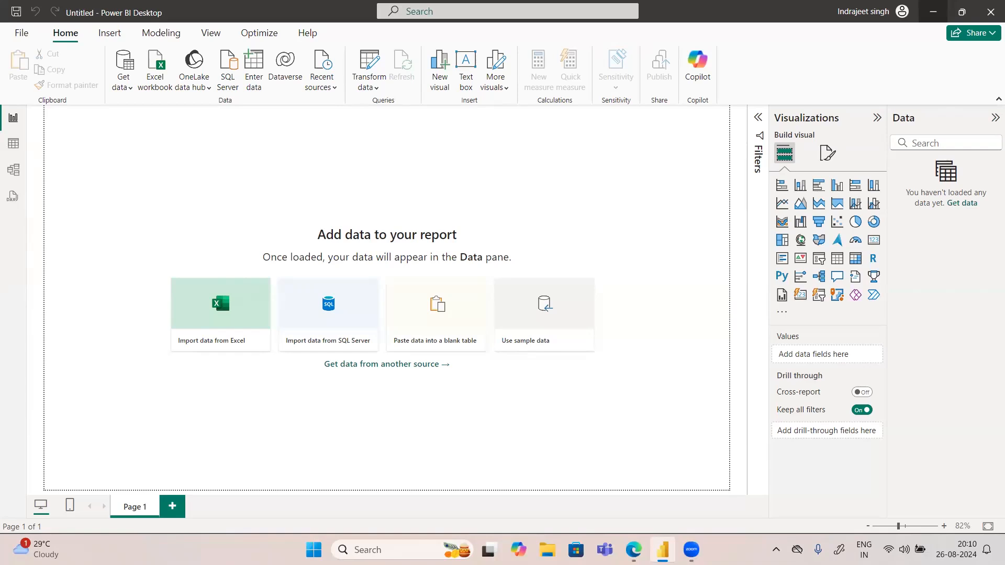
Step: In Power BI Desktop, connect to the Excel workbook Flipkart-Laptops.xlsx and select its FP_LP sheet for import
click(119, 81)
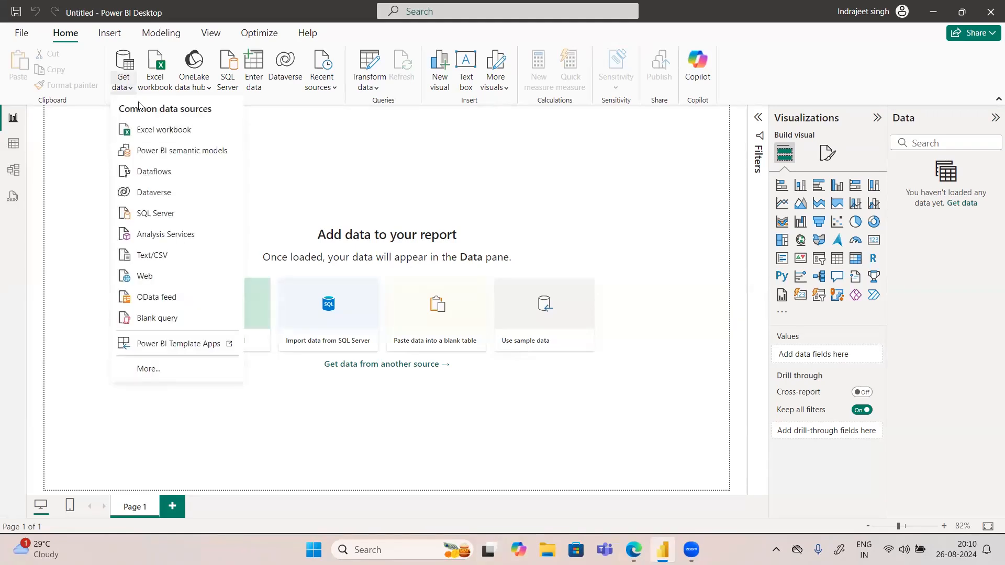
click(157, 129)
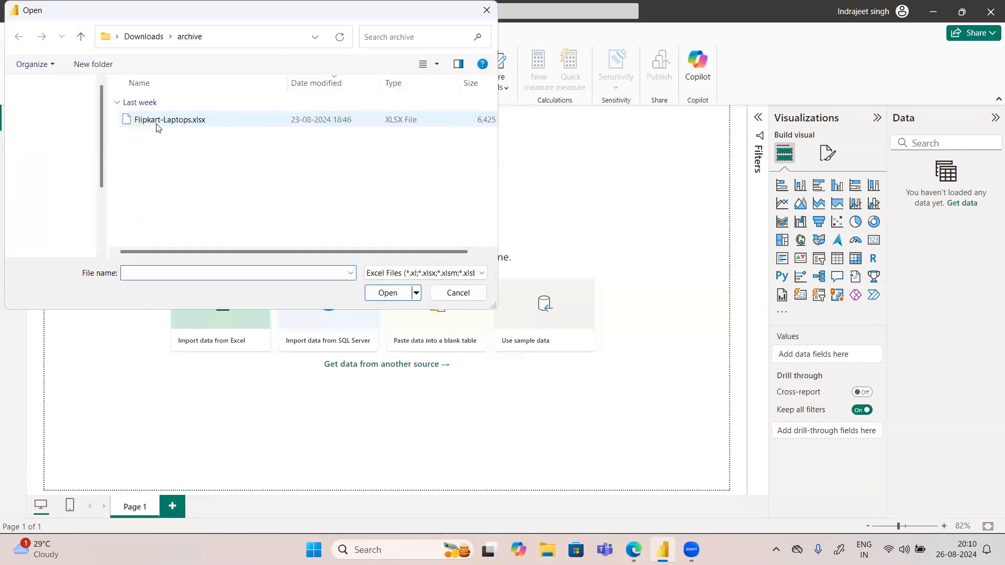
click(179, 120)
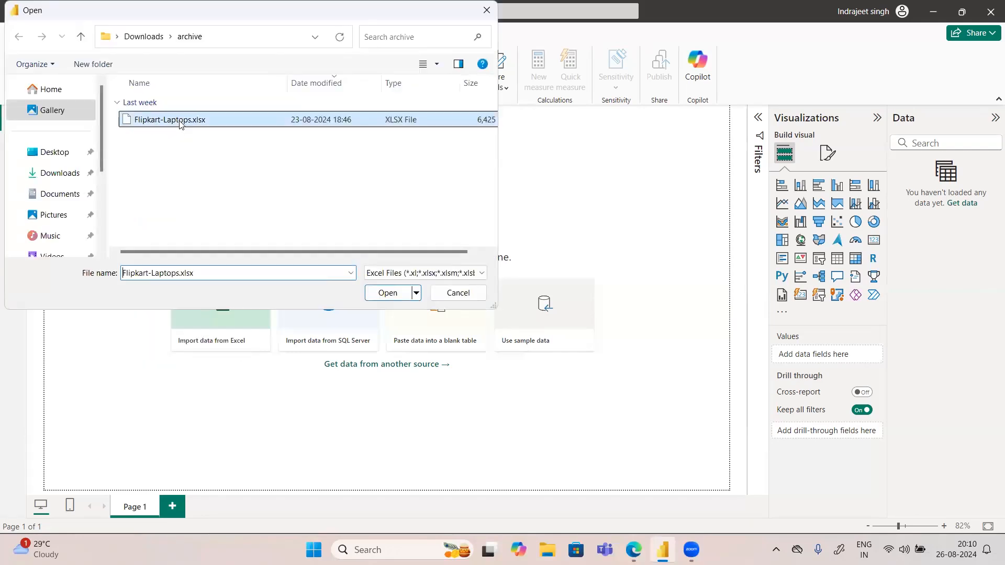
click(383, 295)
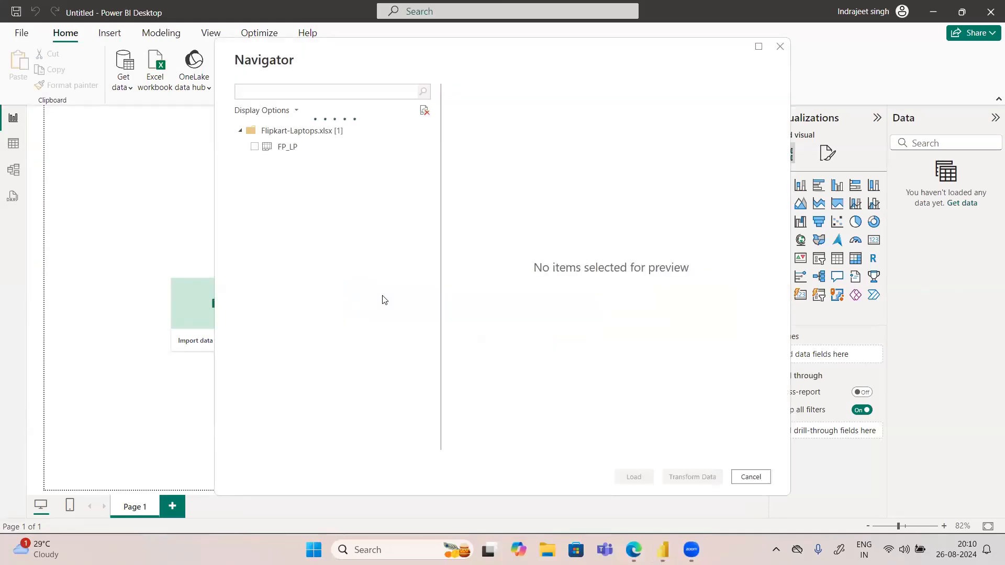
click(252, 151)
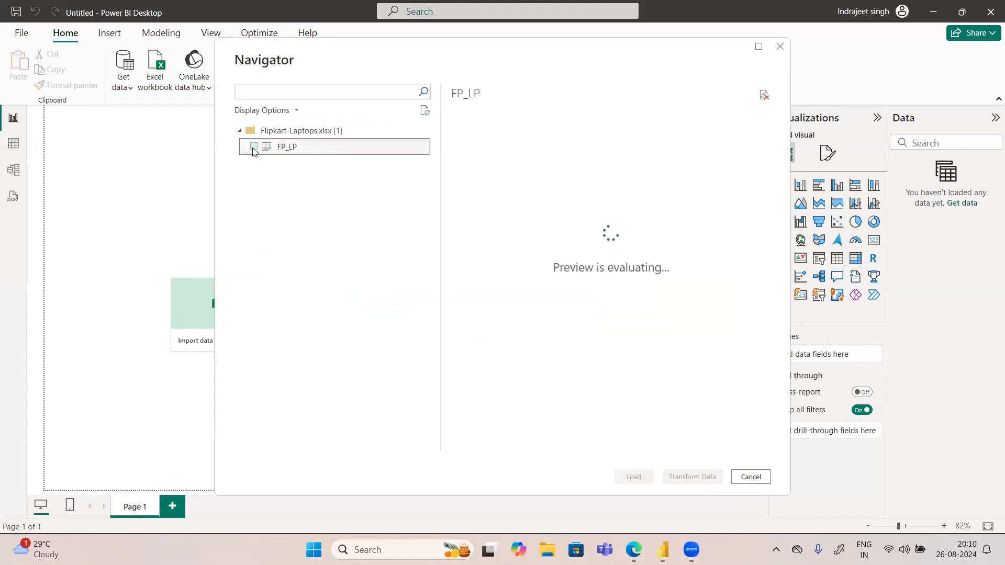
click(253, 148)
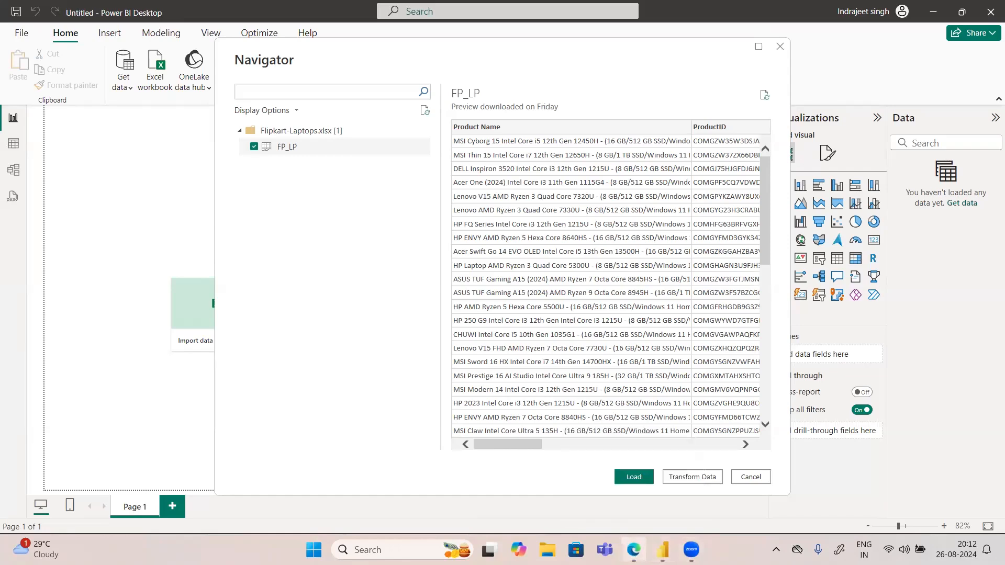
Step: Switch to the Power Platforms RoadMap presentation in PowerPoint for the web and start the slide show from slide 2
click(633, 549)
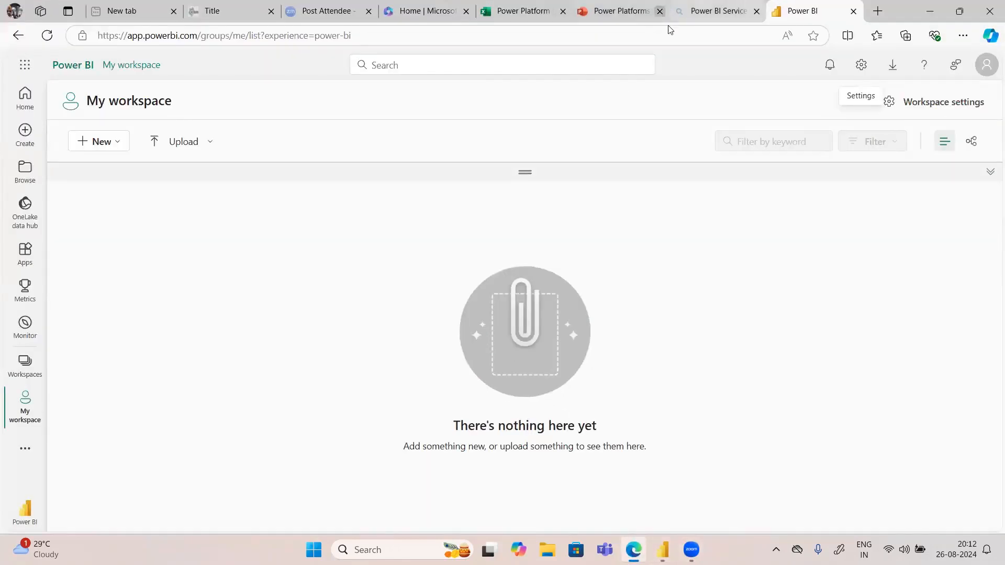
click(662, 15)
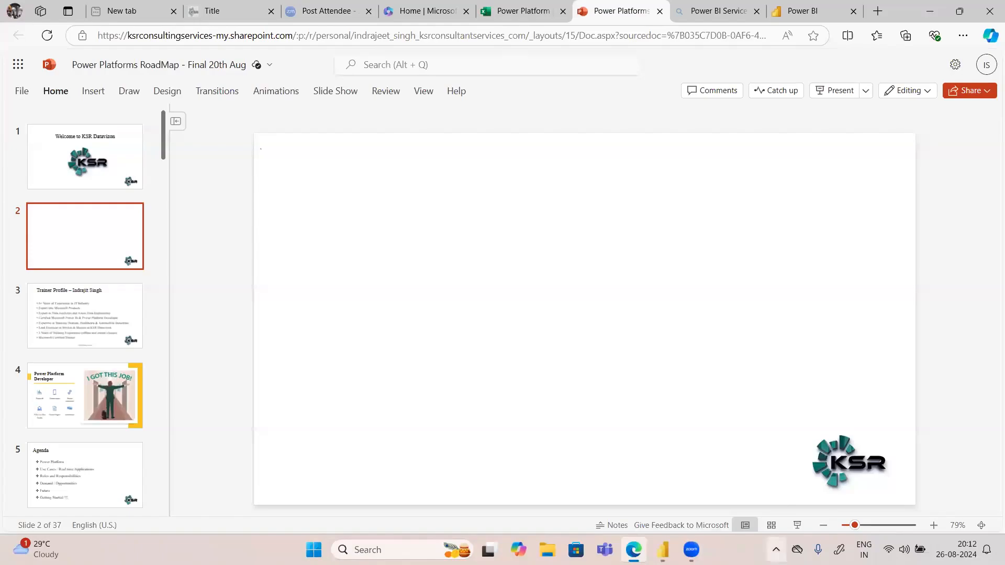
click(796, 525)
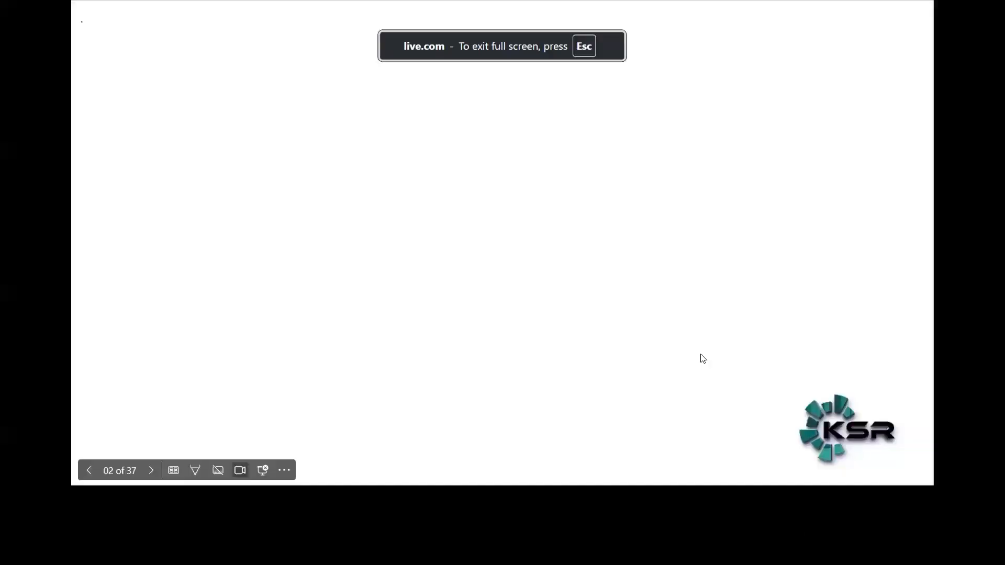
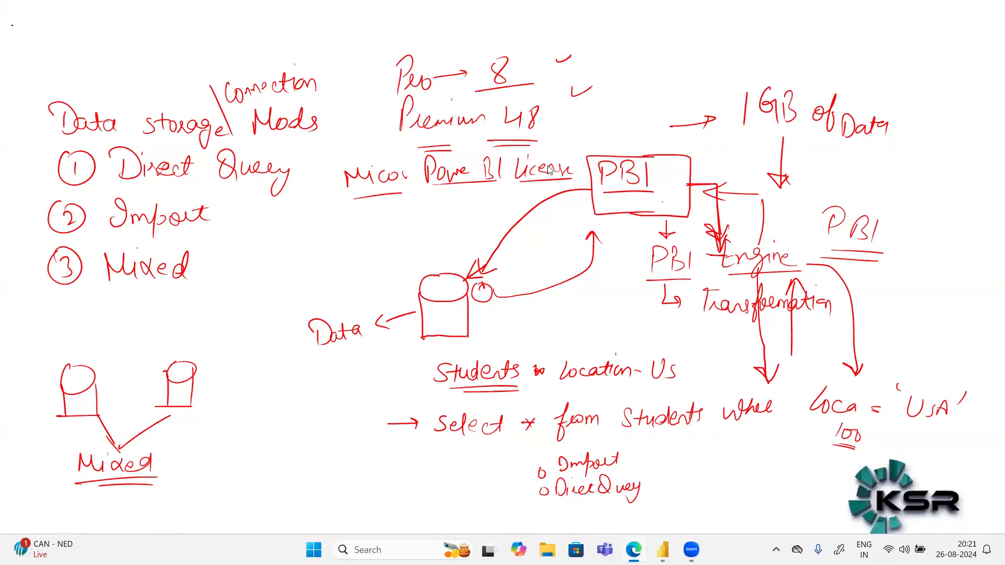
Step: Leave the handwritten notes on data storage modes and end the slide show to return to Power BI Desktop
click(496, 237)
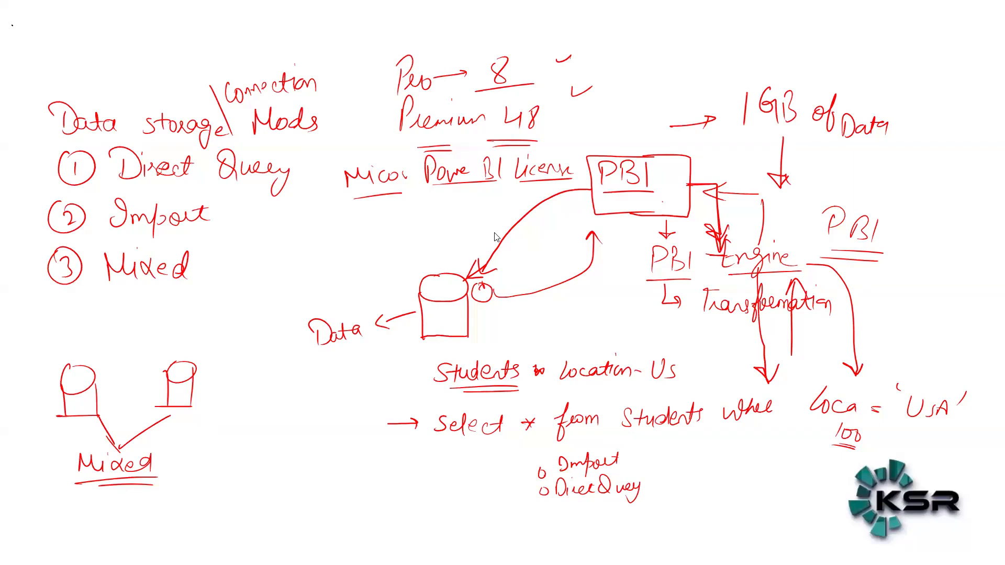
click(496, 237)
click(495, 235)
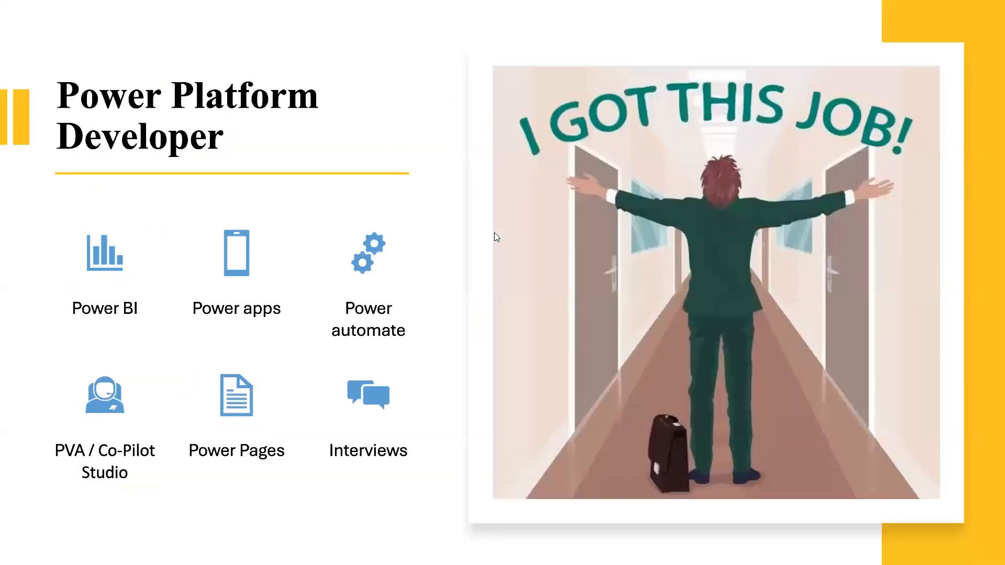
click(493, 234)
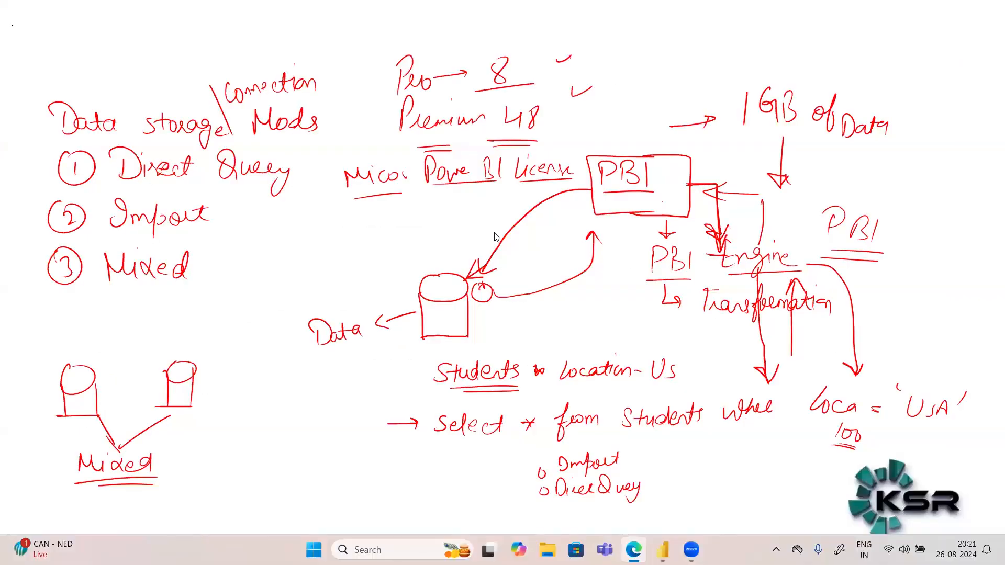
key(Escape)
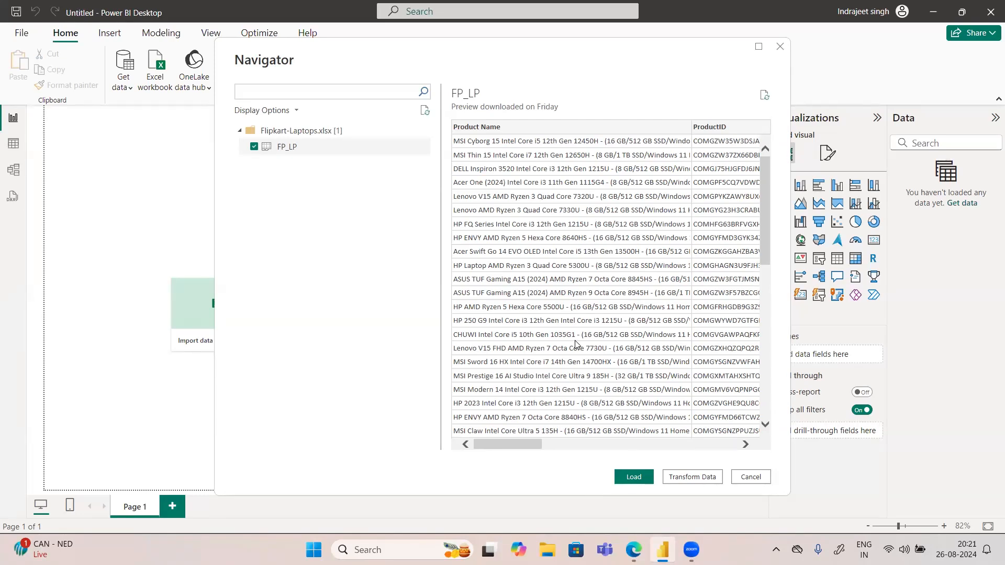
Step: Open the selected FP_LP sheet in Power Query Editor for transformation and remove the Product image column
click(687, 477)
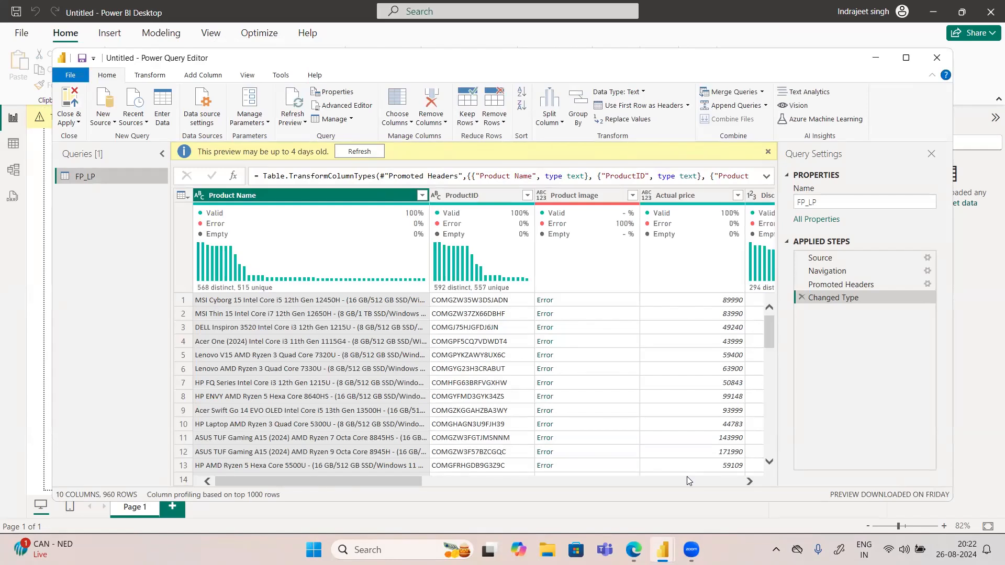
click(566, 198)
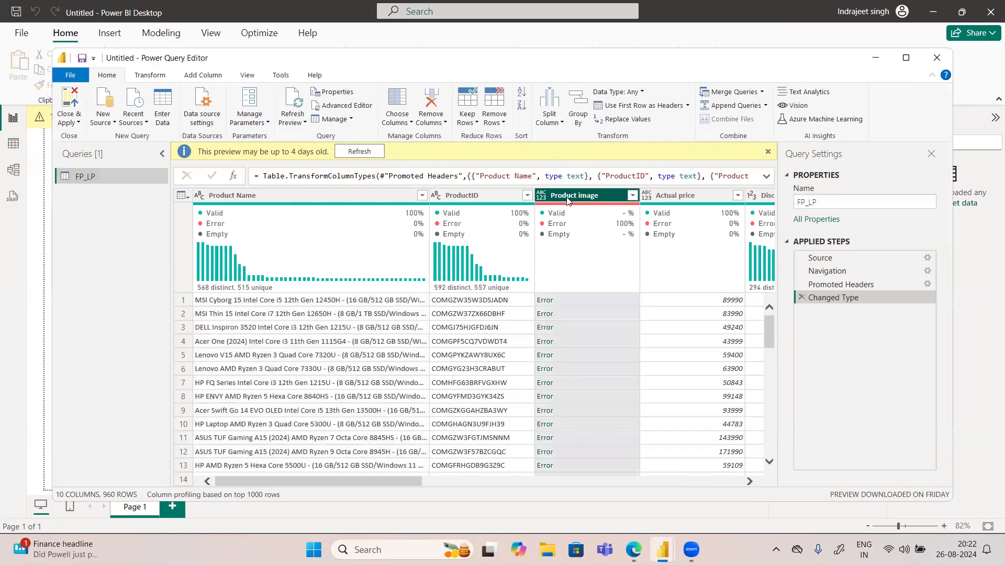
key(Delete)
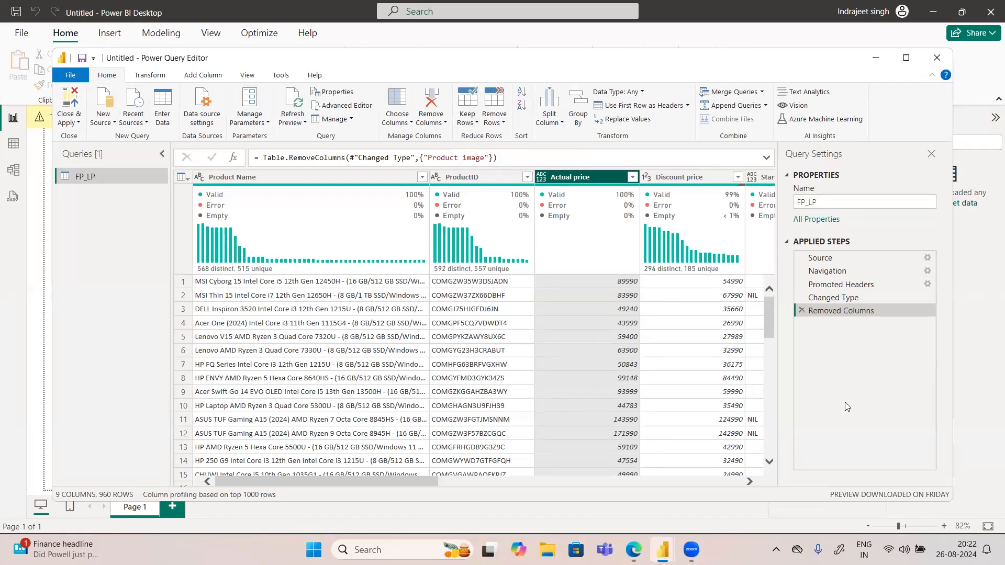
Step: Examine the connection options for a new SQL Server source, including DirectQuery mode and the advanced options, and cancel the connection
mouse_move(474, 213)
click(104, 124)
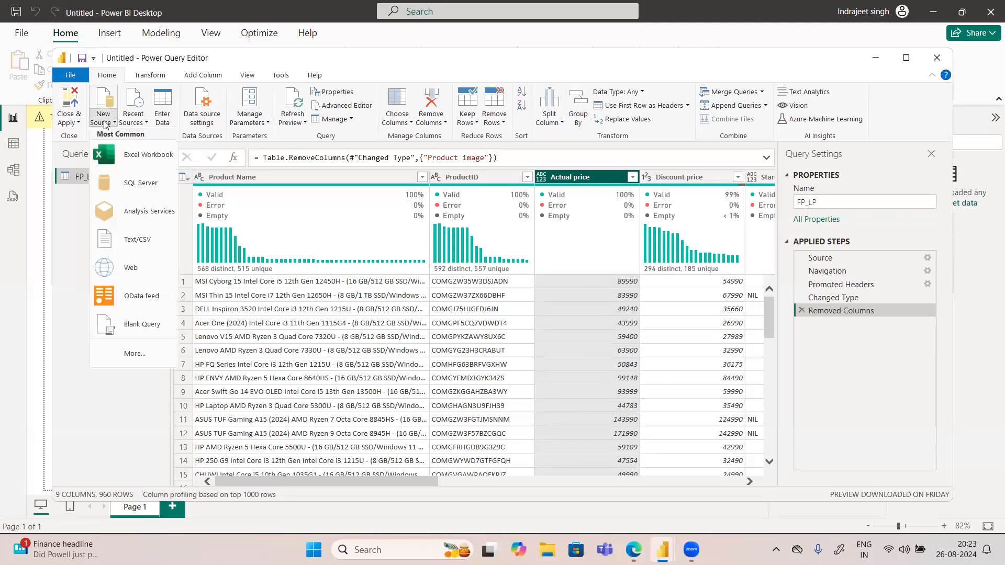
click(135, 184)
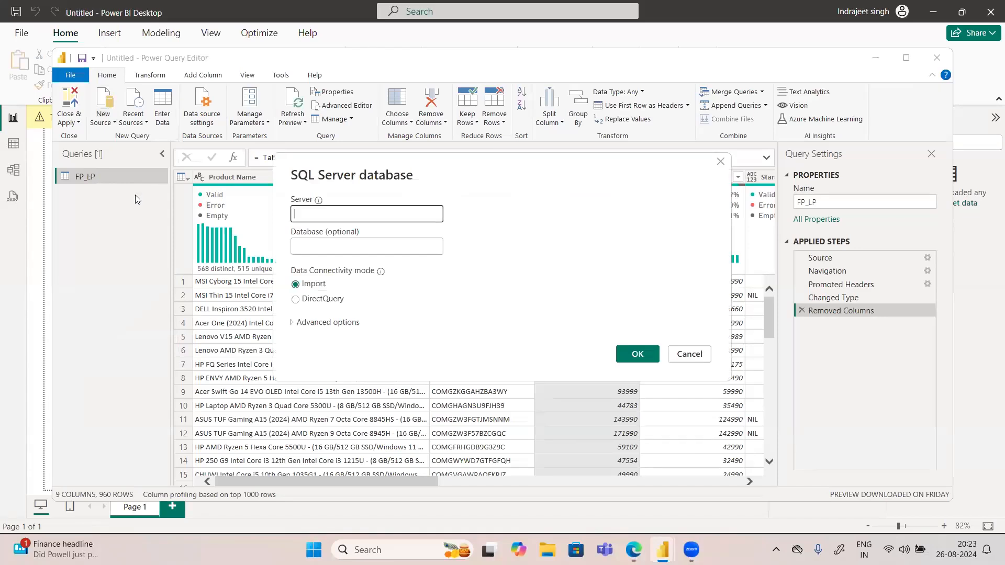
click(296, 300)
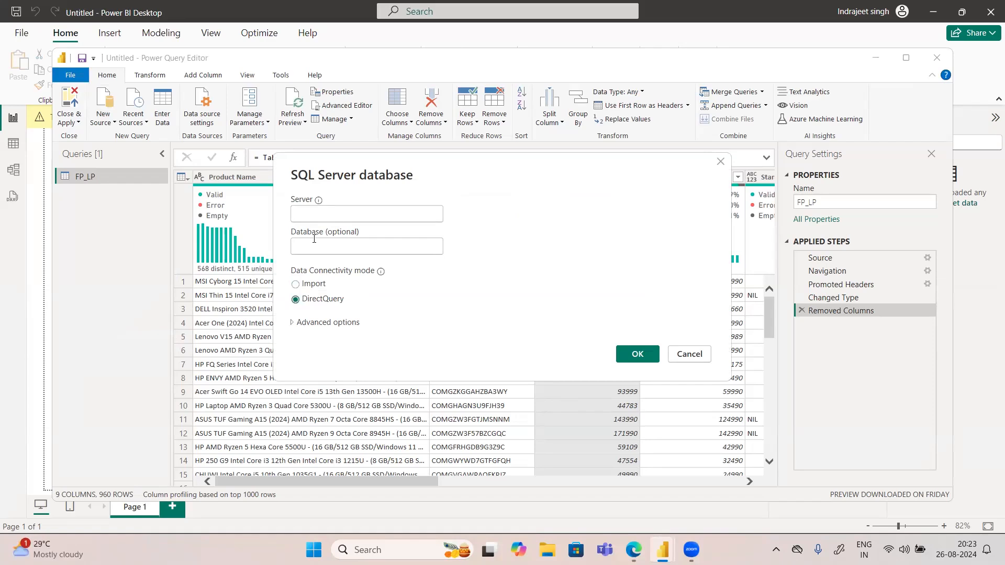
click(302, 323)
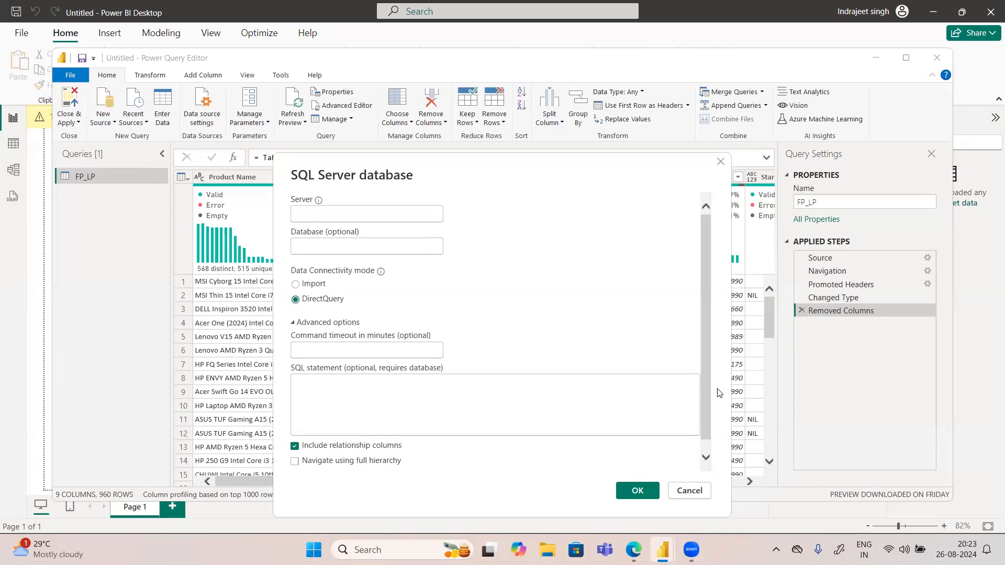
click(687, 491)
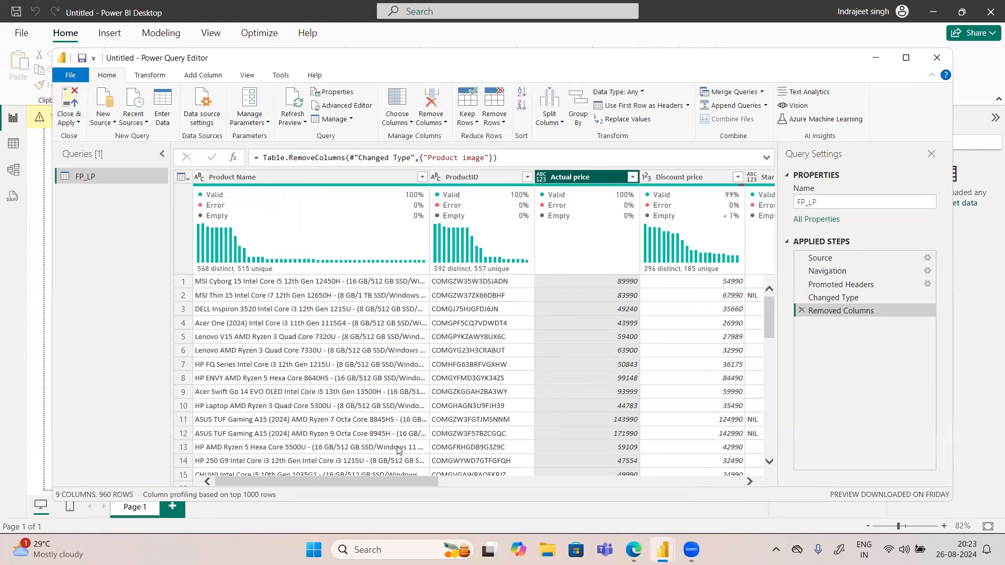
Step: Change the data type of the Actual price column to Whole Number
click(543, 180)
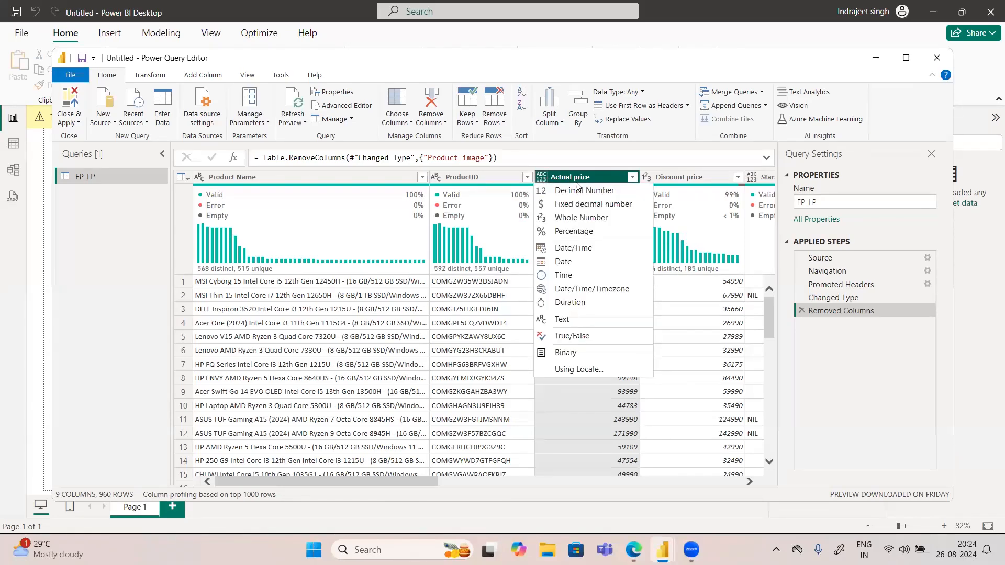
click(561, 217)
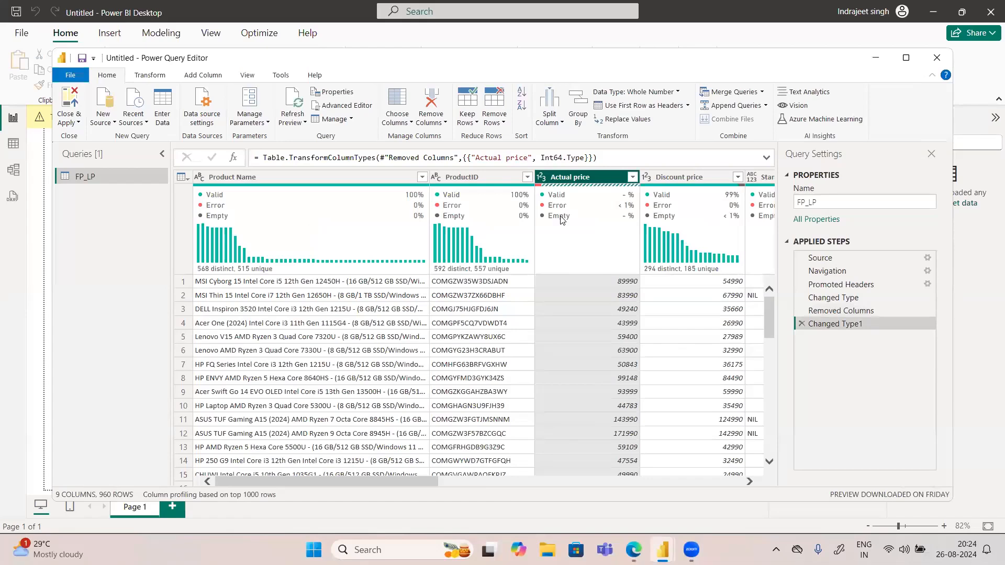
mouse_move(540, 187)
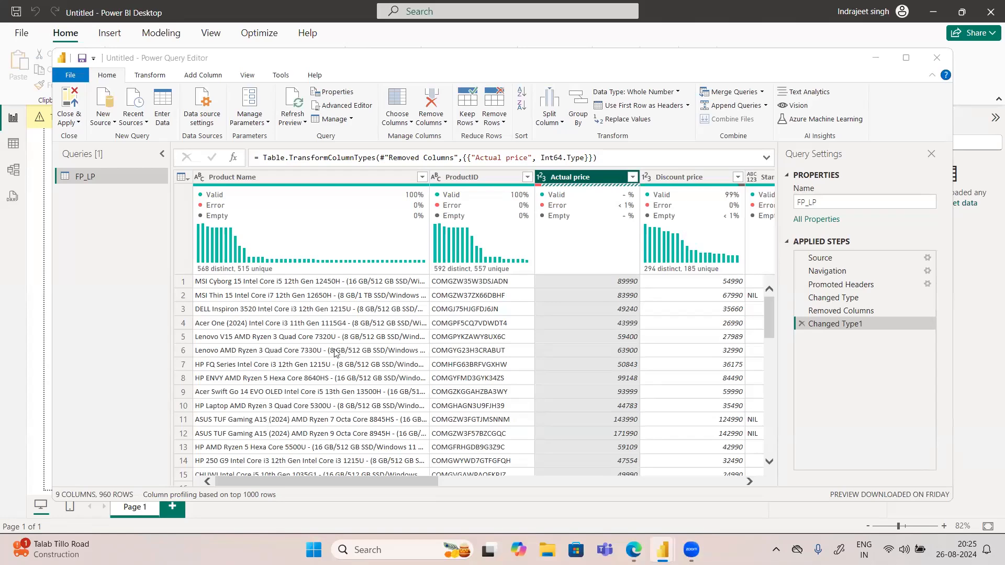
Step: Replace the errors in the Actual price column with the value 999999
mouse_move(263, 266)
right_click(580, 180)
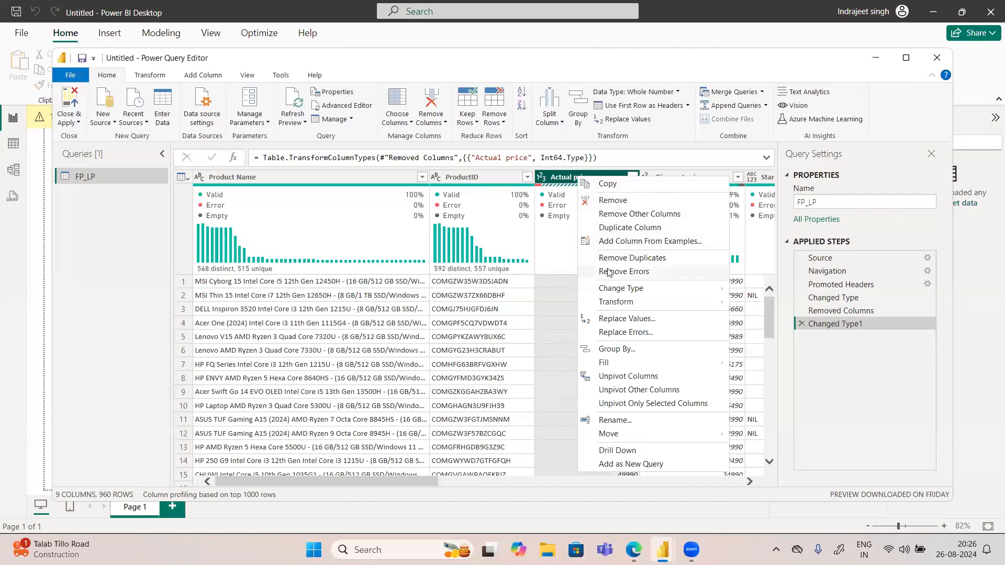
click(553, 222)
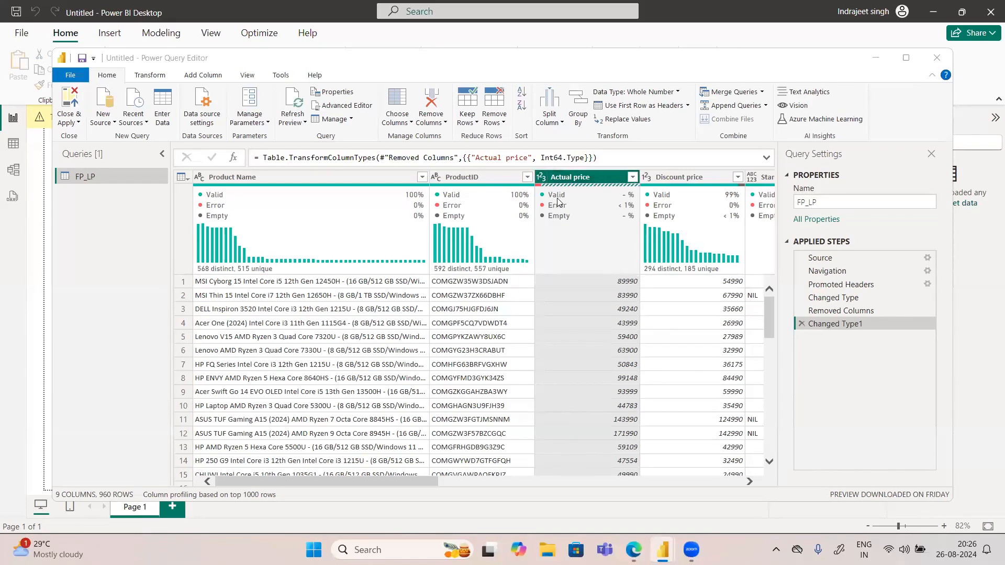
mouse_move(556, 204)
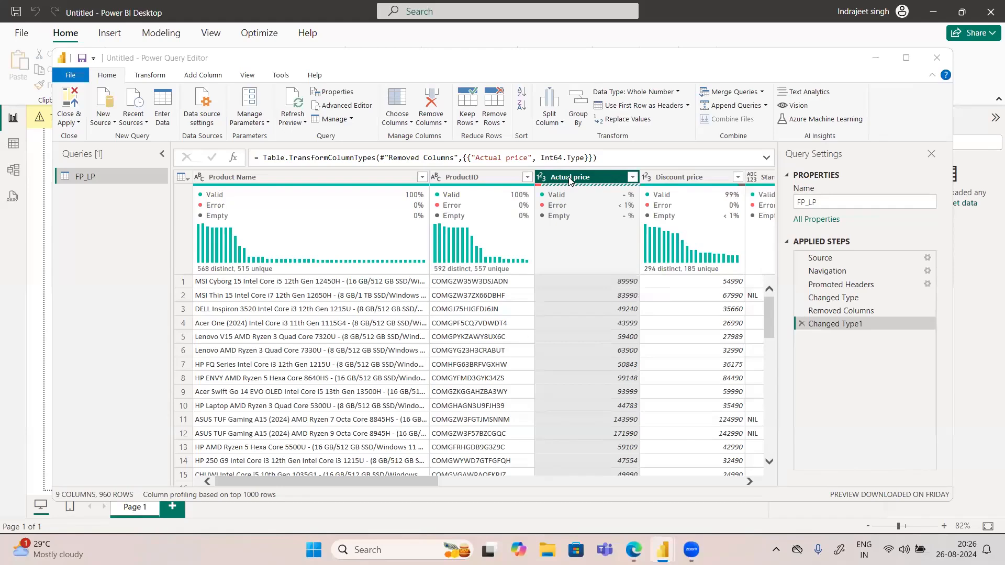
right_click(569, 180)
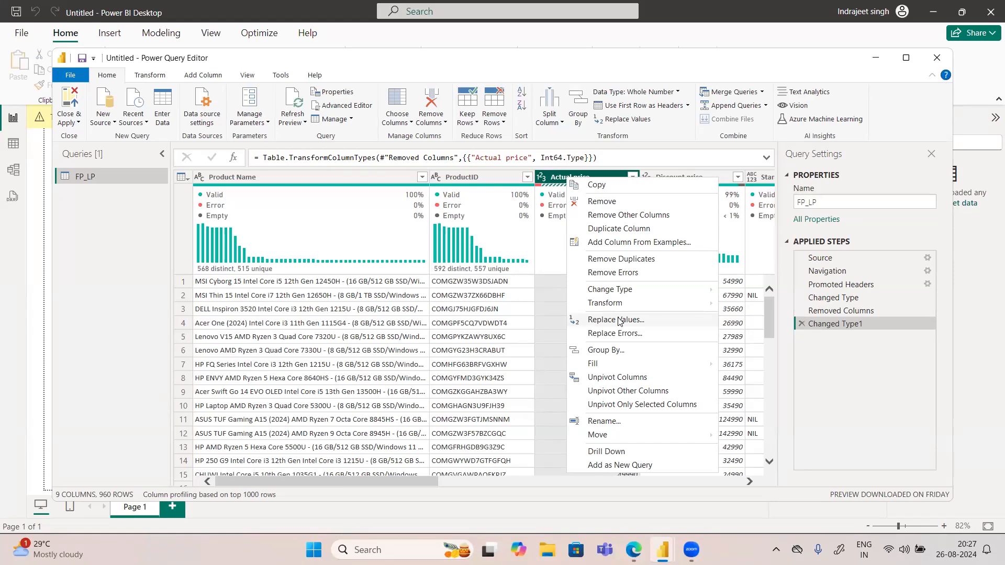
click(610, 334)
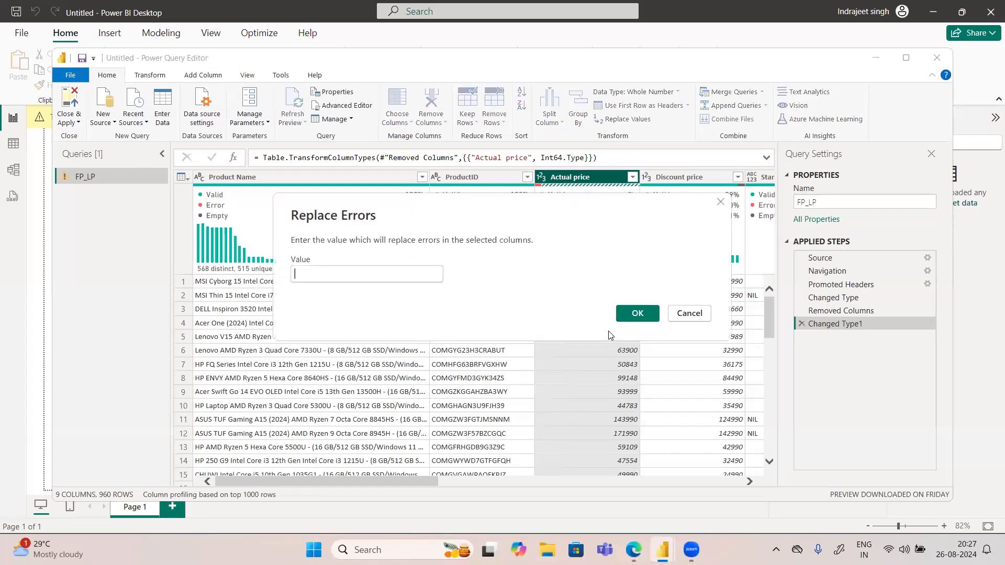
click(320, 272)
text(999999)
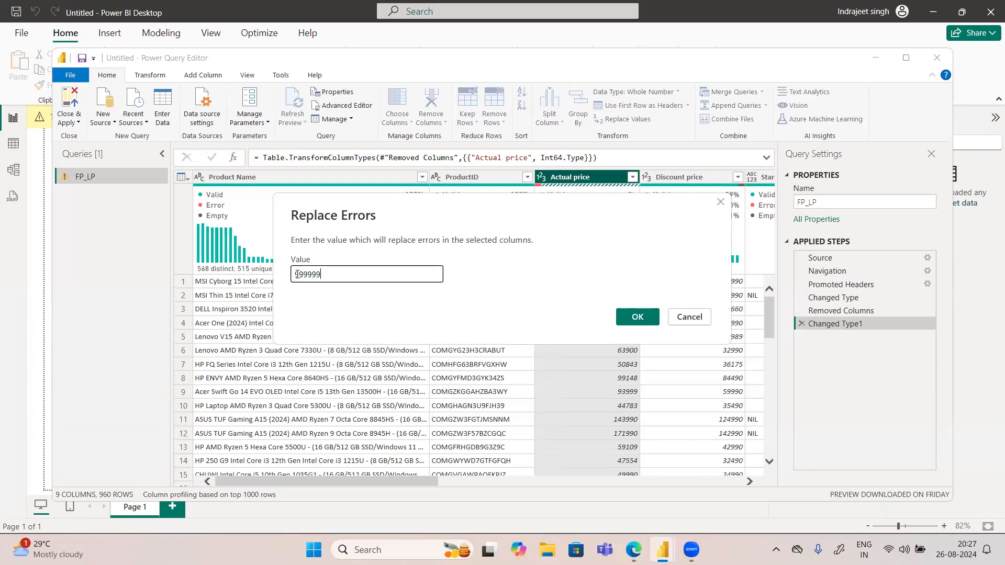
double_click(297, 275)
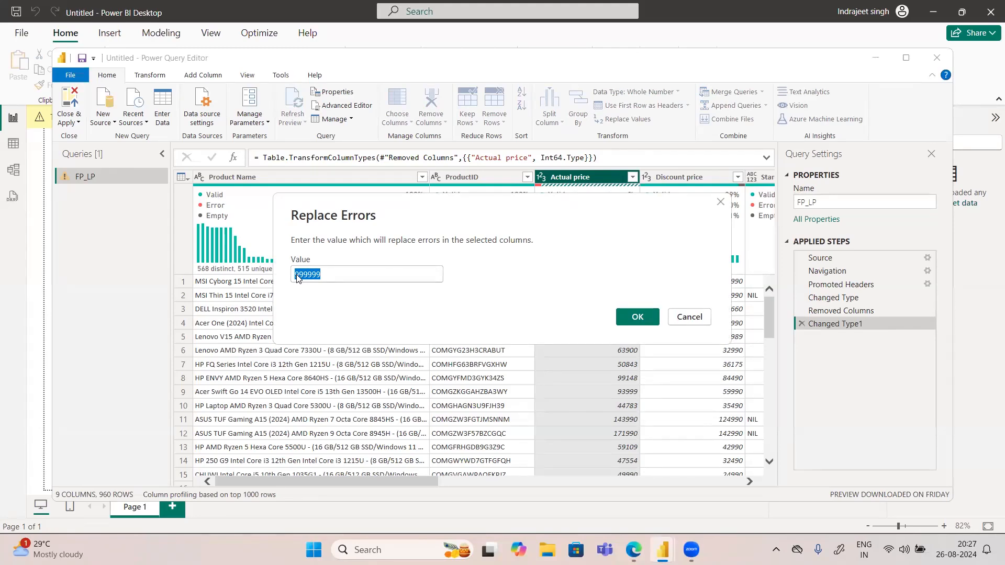
click(633, 316)
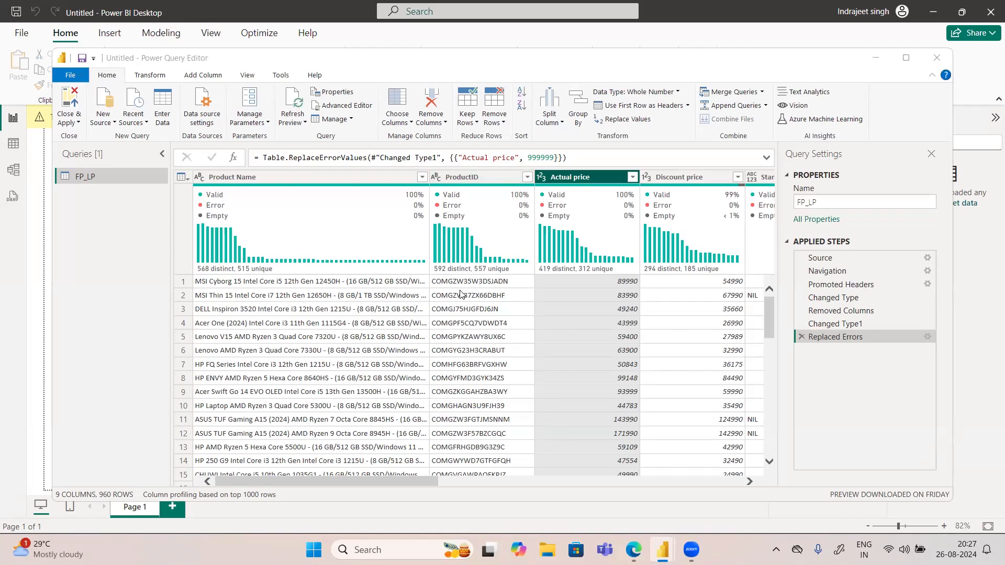
Step: Examine the Actual price and Discount price values down the rows and the full product name in the first row
mouse_move(308, 242)
mouse_move(671, 241)
scroll(672, 325, down, 2)
scroll(672, 325, down, 15)
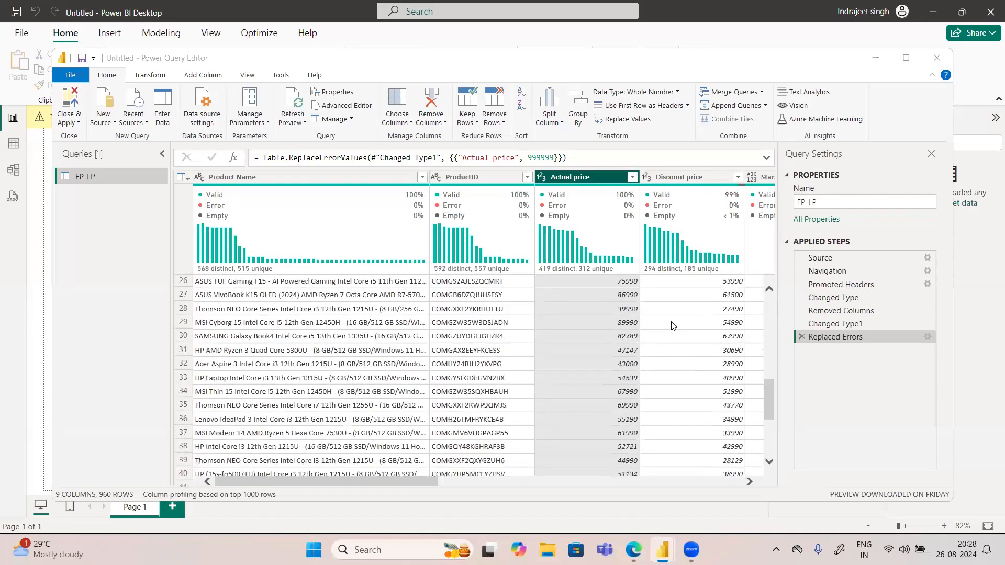
scroll(672, 325, up, 11)
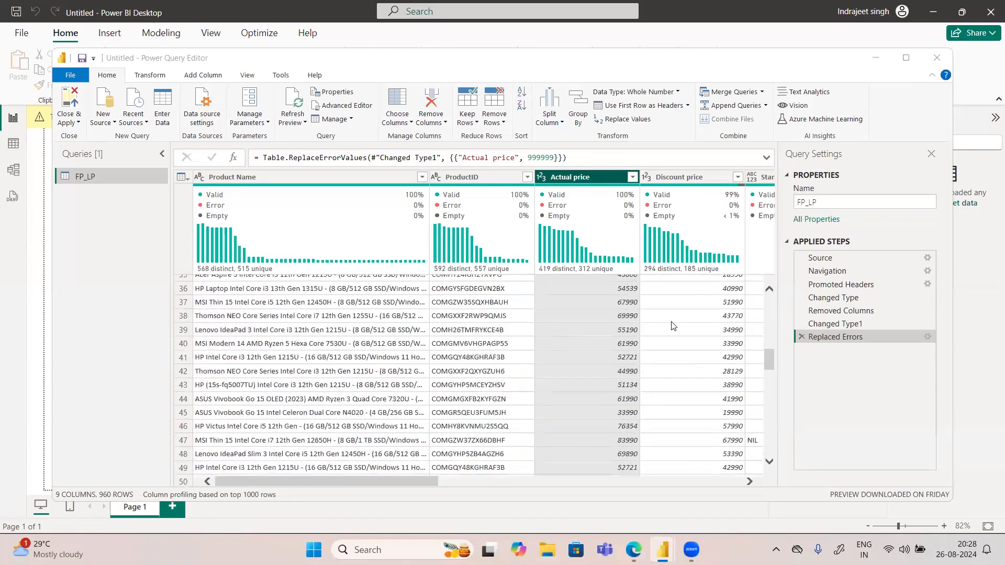
scroll(671, 326, up, 4)
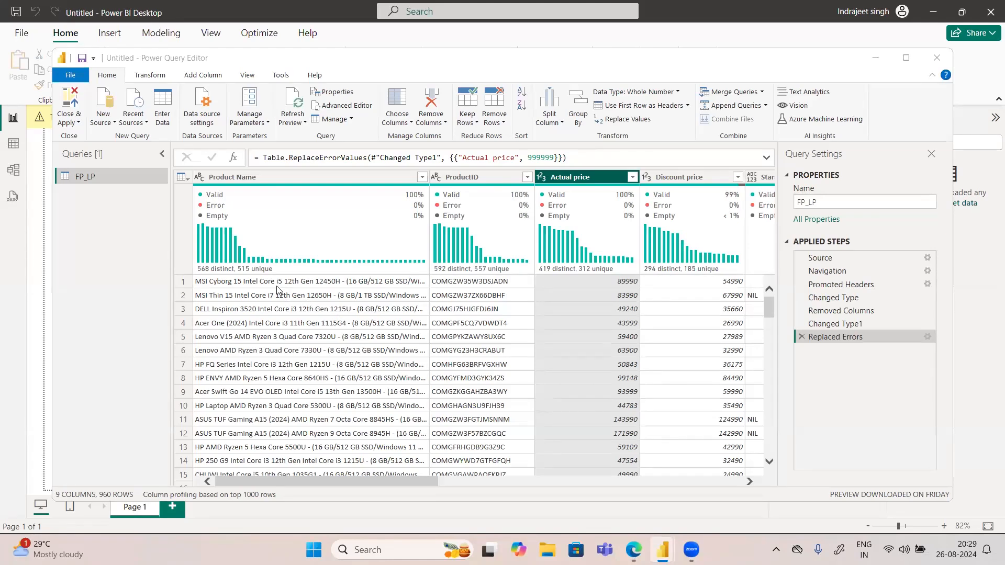
click(276, 286)
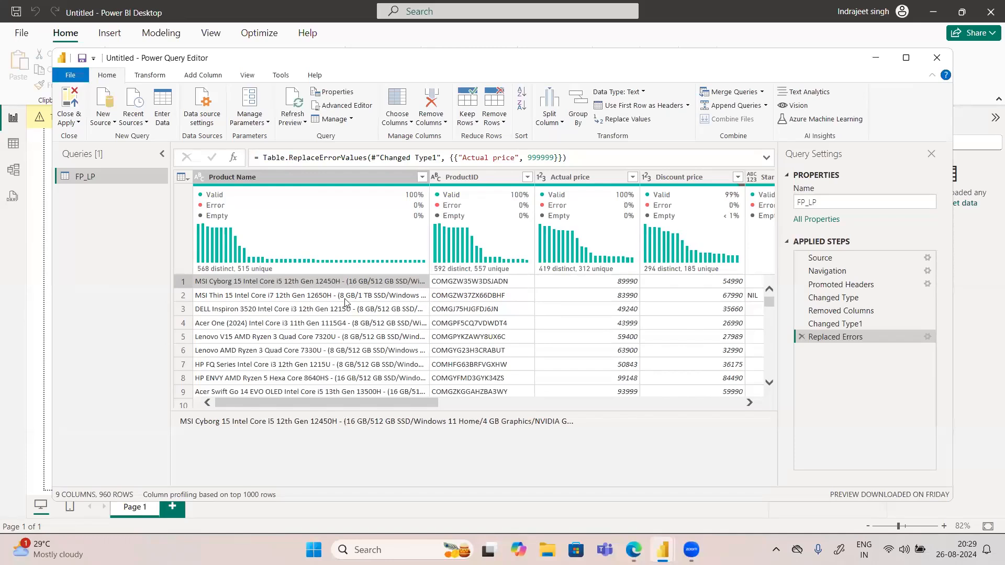
Step: Examine the data types available for the Rating column and the text values in the Rating and Reviews columns
drag(429, 406, 536, 403)
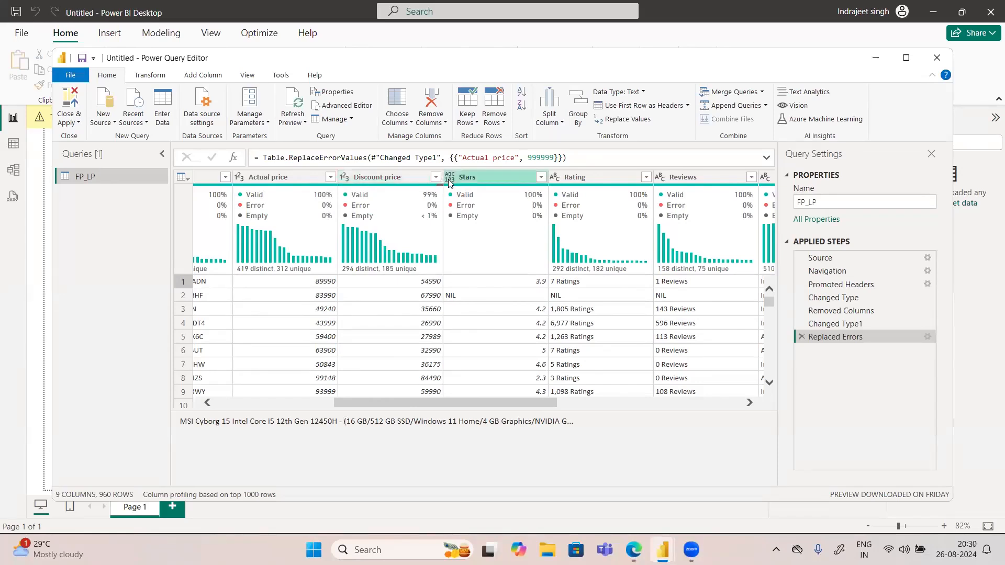
click(553, 179)
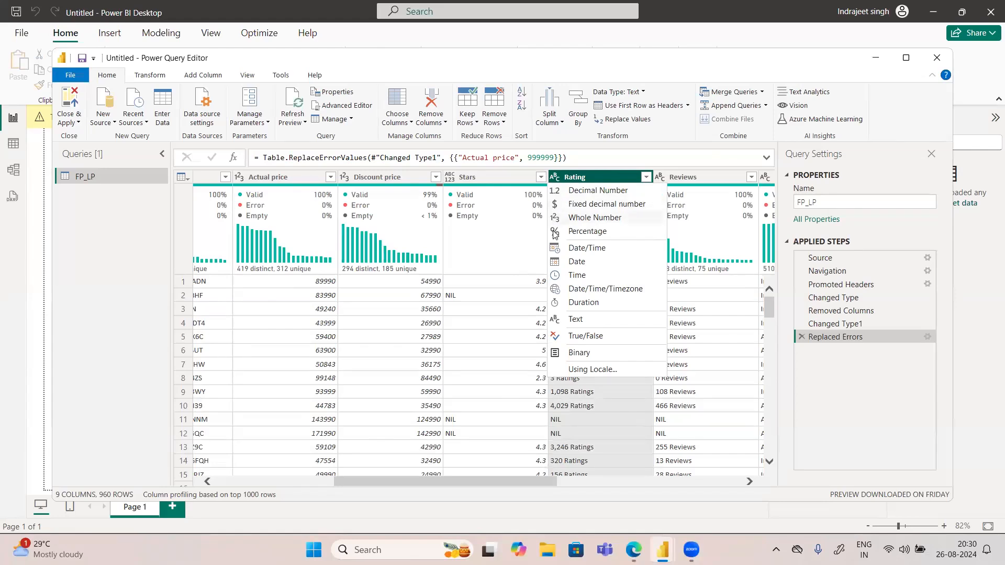
click(709, 199)
click(709, 199)
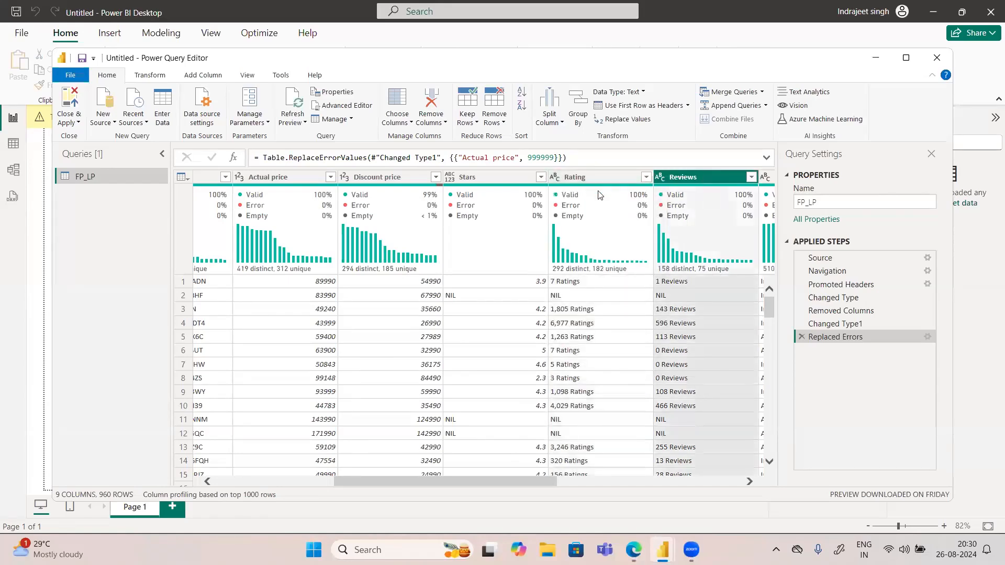
scroll(597, 347, down, 1)
scroll(596, 347, up, 1)
mouse_move(540, 479)
mouse_down()
mouse_move(575, 479)
mouse_move(551, 478)
mouse_up()
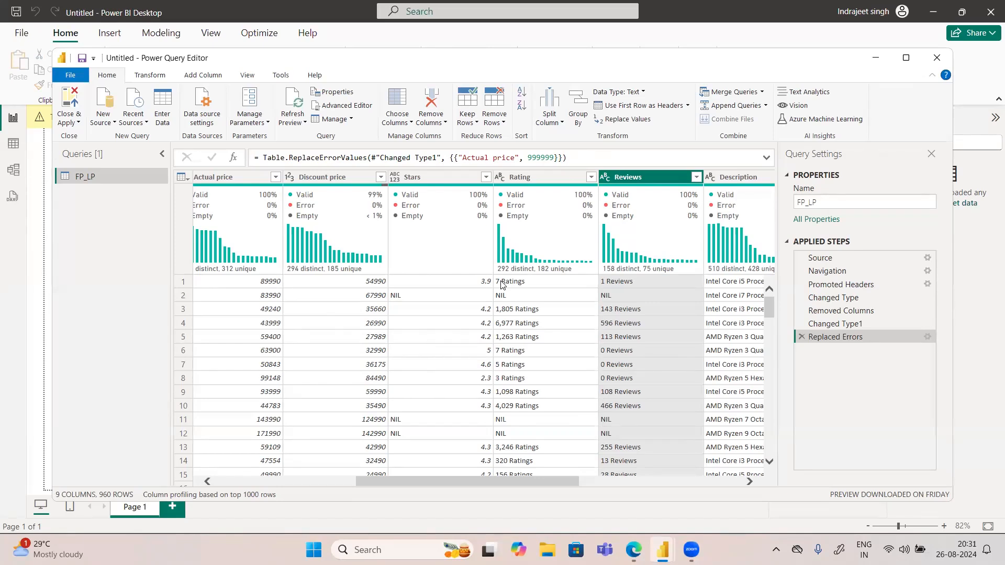
Step: Split the Reviews column by a space delimiter at the left-most occurrence only
right_click(647, 178)
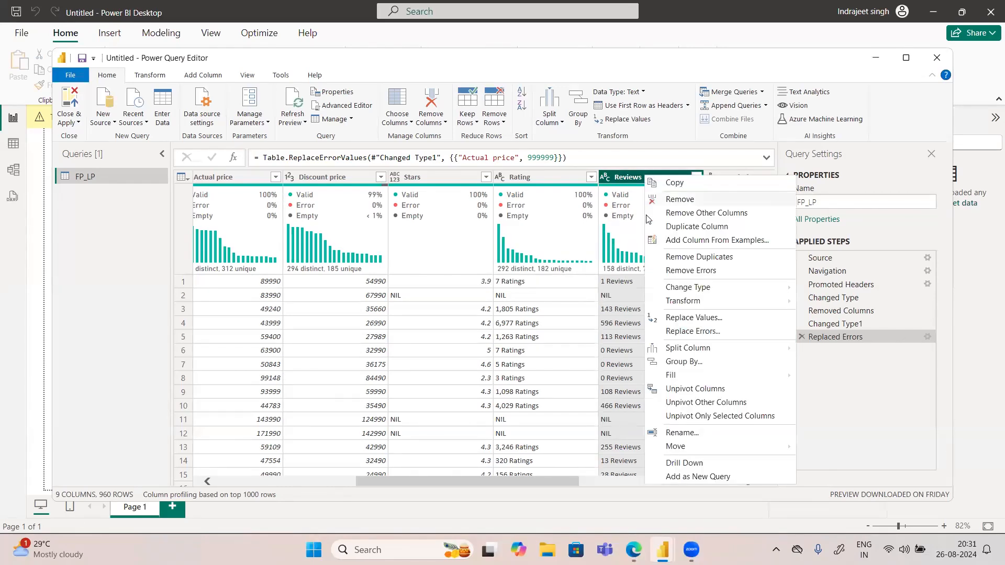
mouse_move(677, 350)
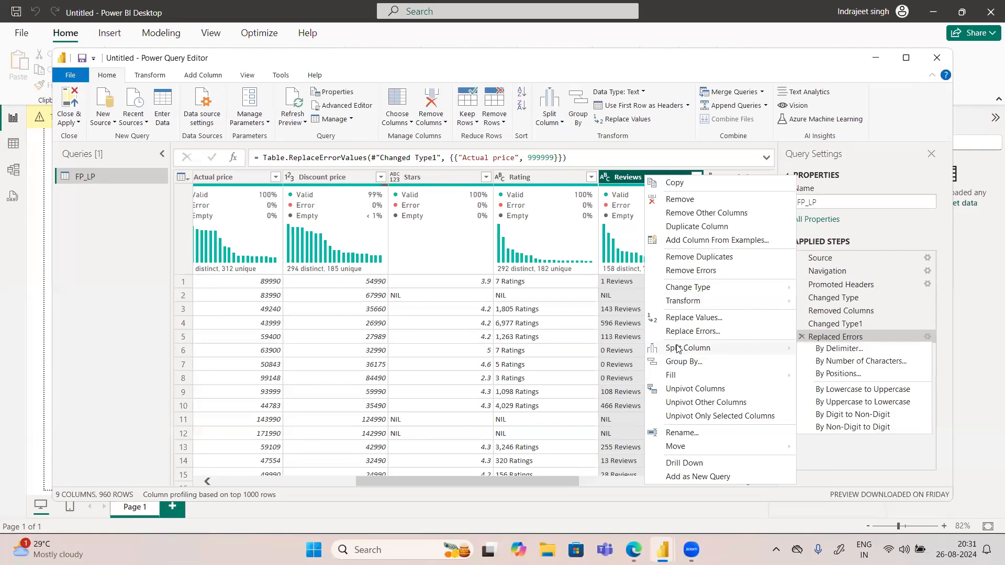
click(836, 351)
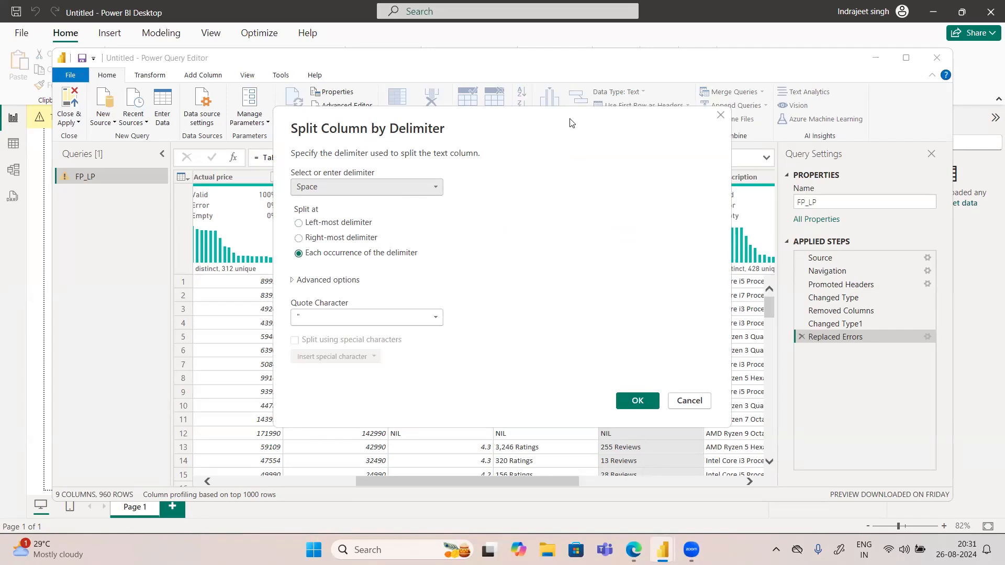
drag(570, 121, 376, 111)
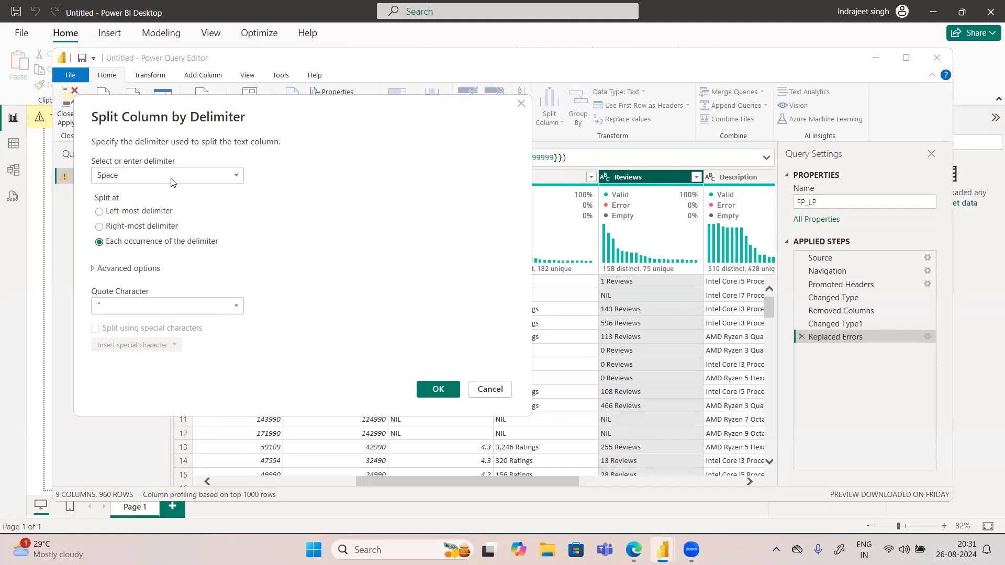
click(129, 212)
click(428, 395)
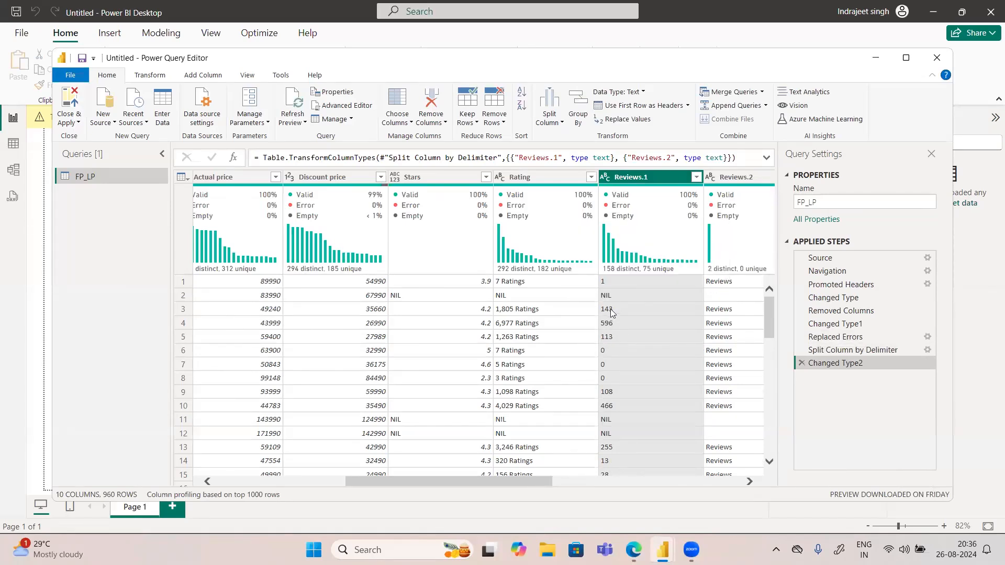
Step: Remove the Reviews.2 column, which holds only the leftover word from the split
click(606, 179)
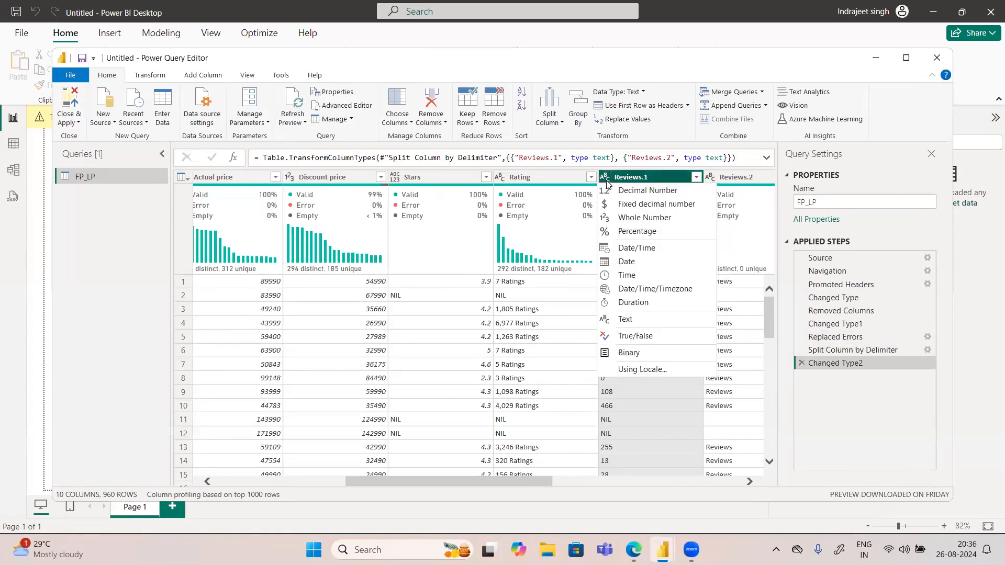
click(750, 176)
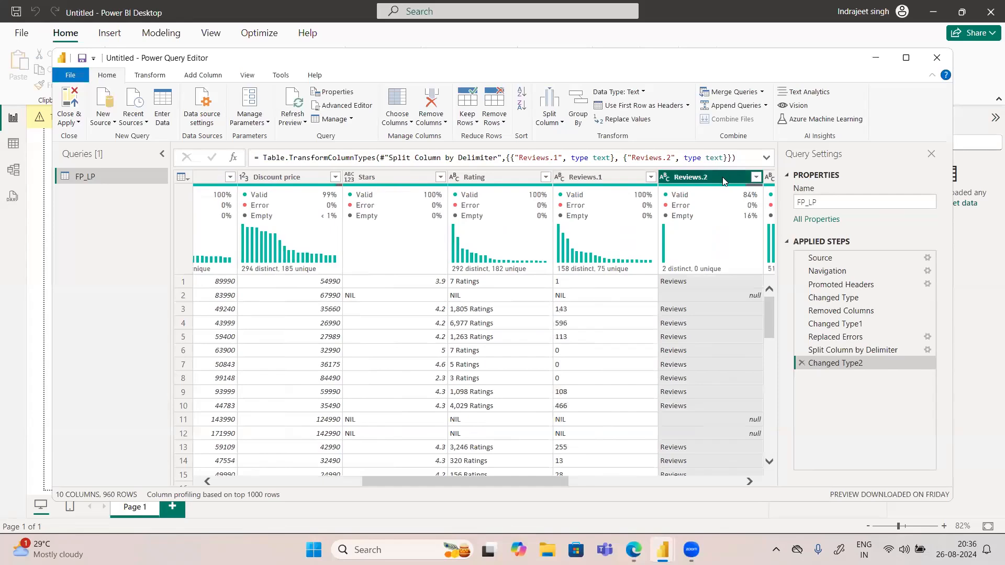
key(Delete)
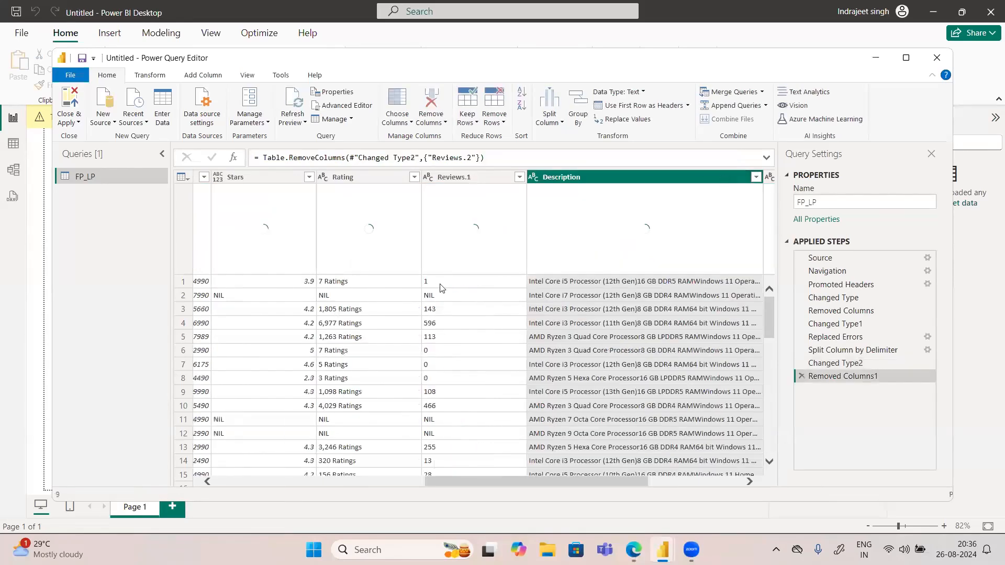
Step: Change the Reviews.1 column's data type to Whole Number and replace its errors with 0
click(428, 177)
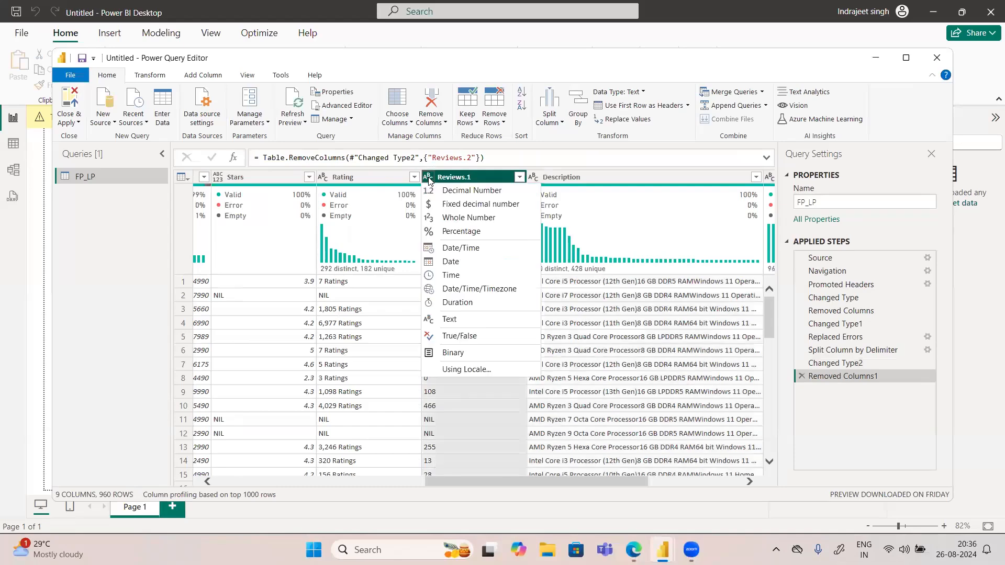
click(451, 218)
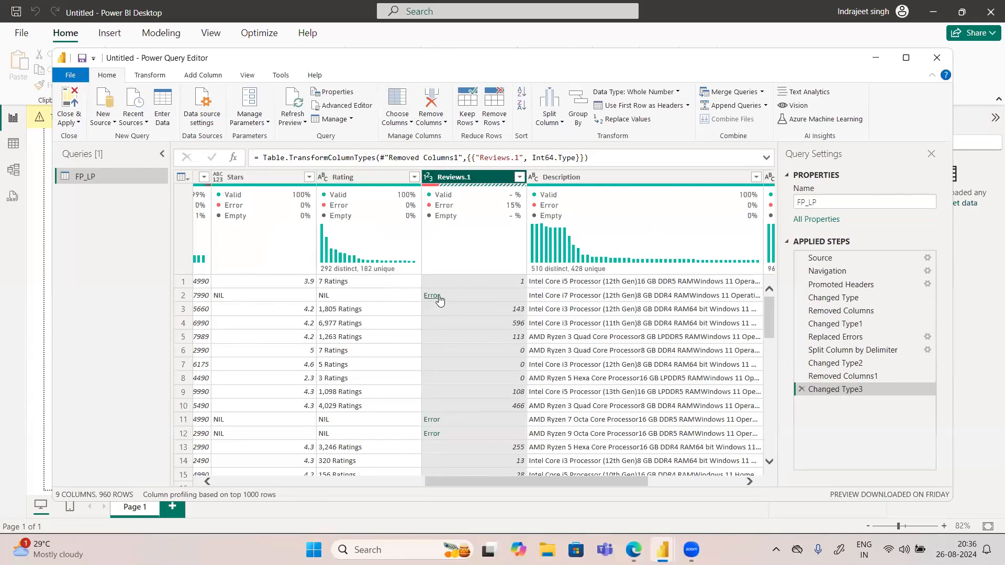
click(428, 177)
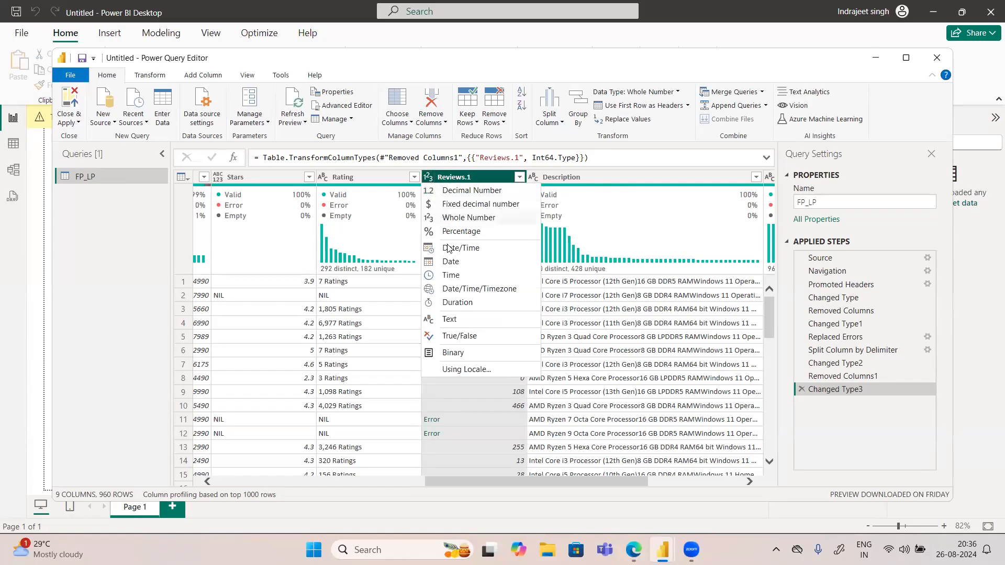
click(472, 178)
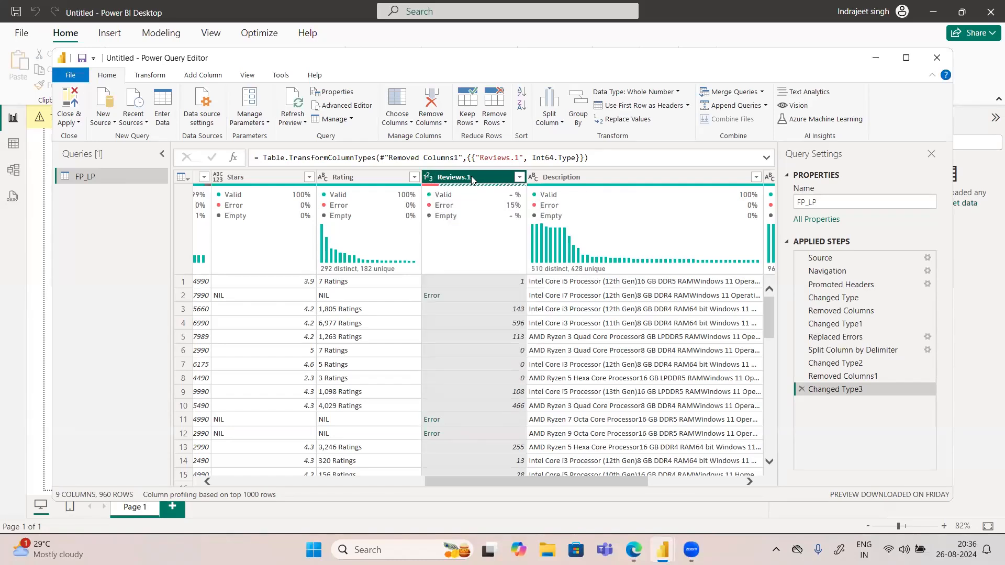
right_click(472, 179)
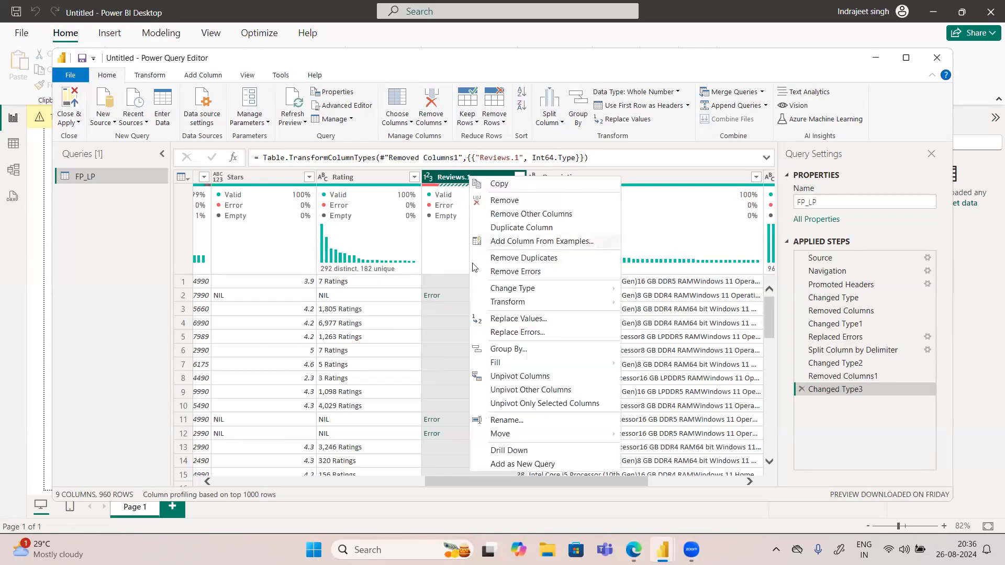
click(508, 332)
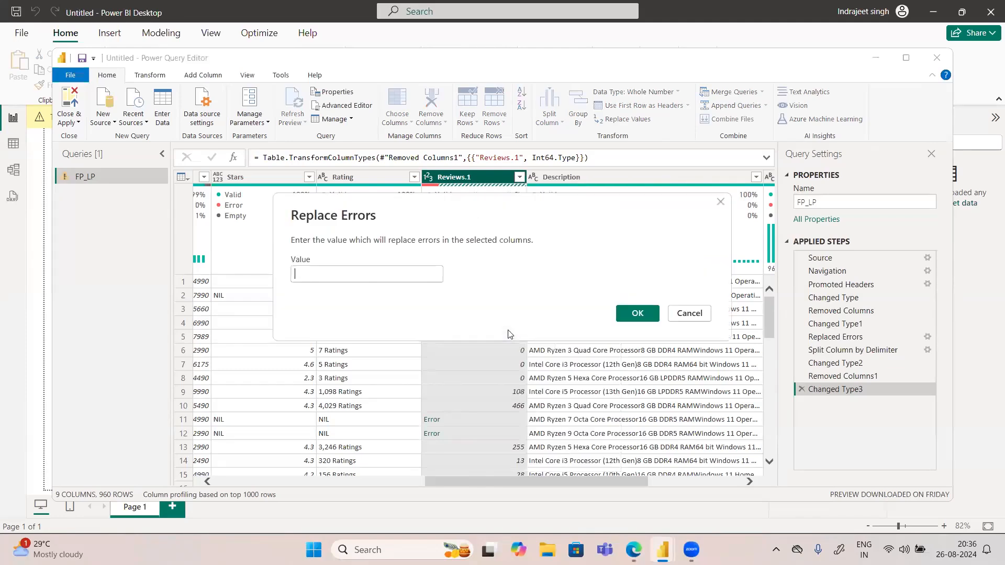
text(0)
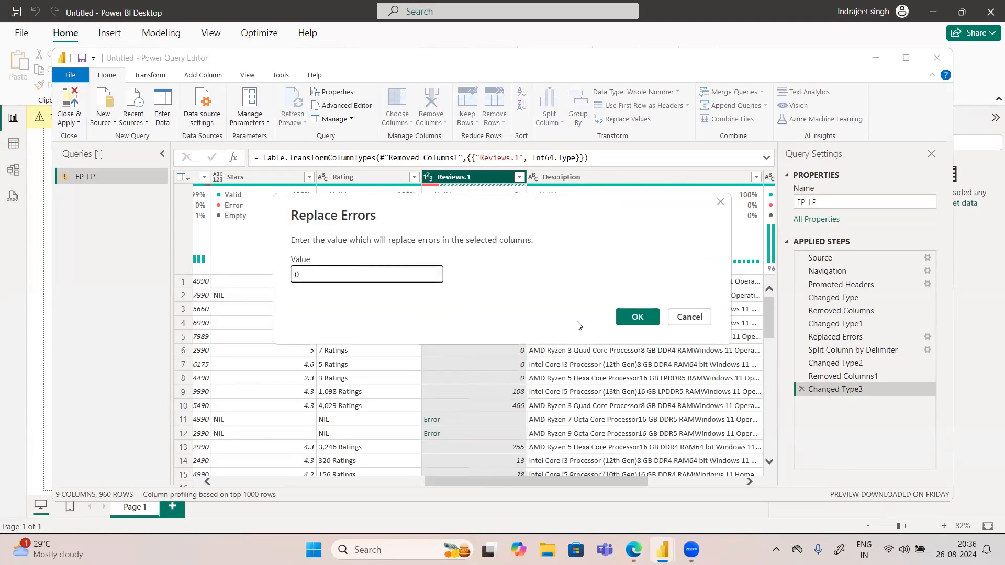
click(625, 317)
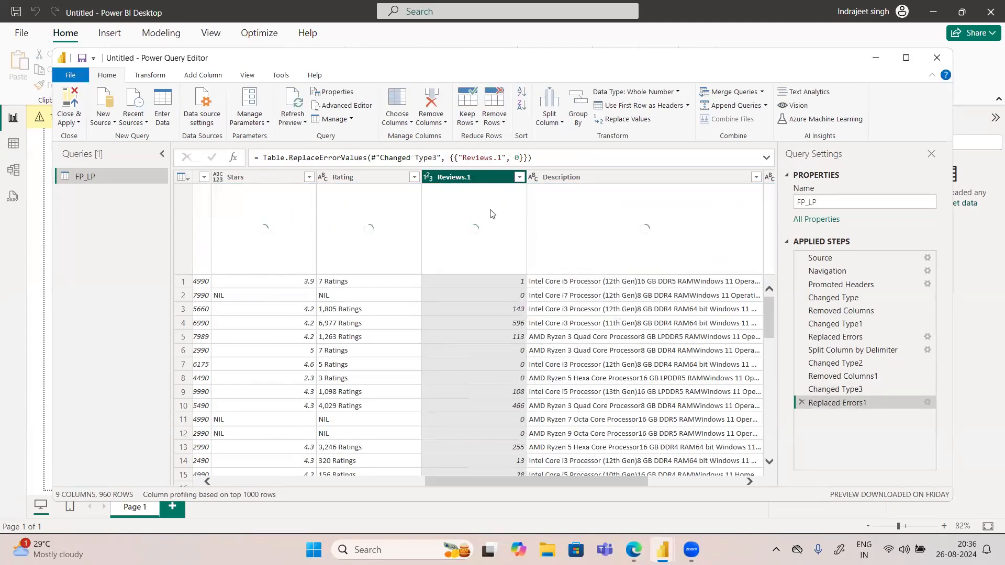
Step: Rename the Reviews.1 column as Reviews
double_click(469, 178)
click(470, 179)
key(BackSpace)
key(BackSpace)
key(Return)
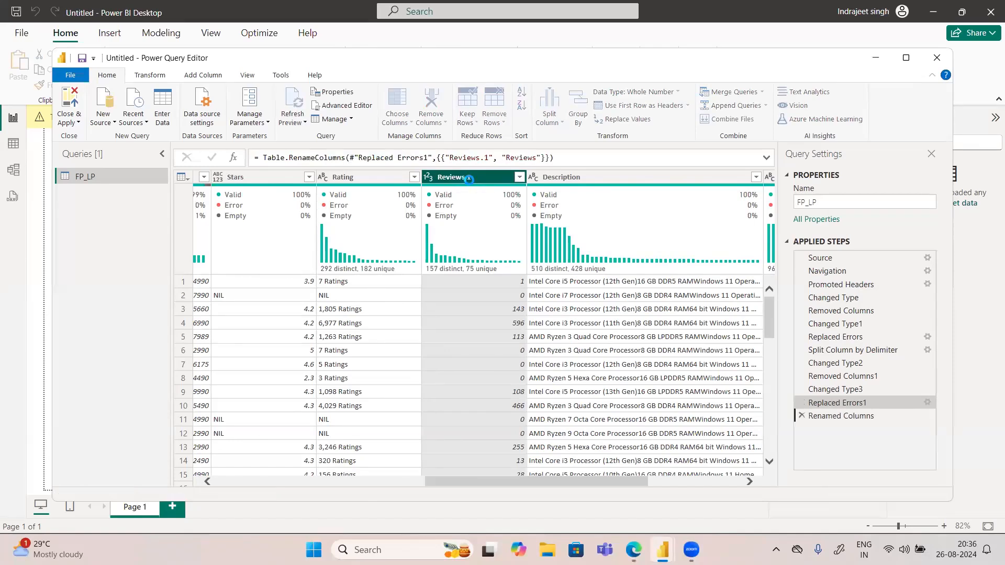
Step: Duplicate the FP_LP query in the list of queries
drag(632, 482, 753, 477)
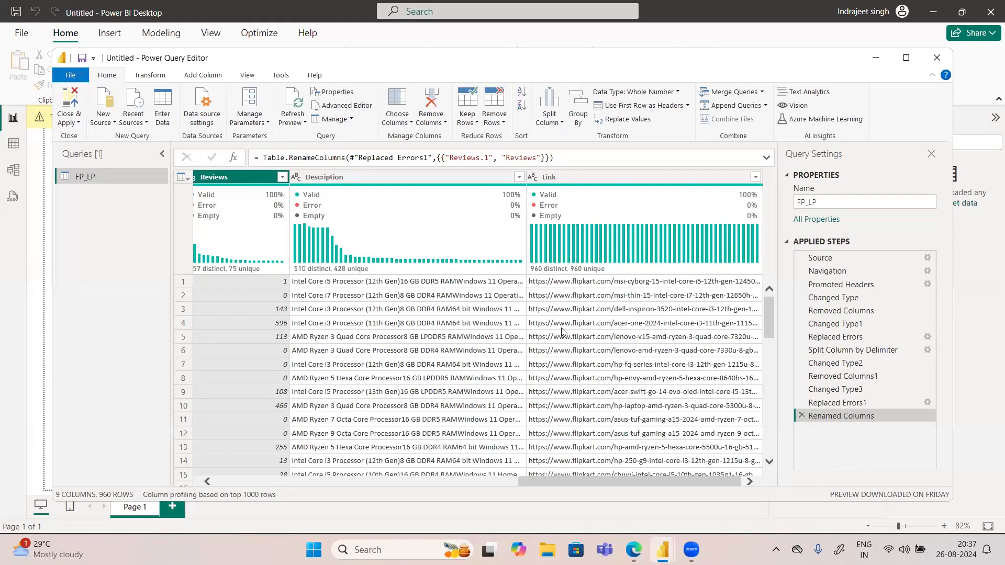
drag(606, 483, 311, 481)
drag(790, 425, 791, 425)
drag(535, 483, 251, 475)
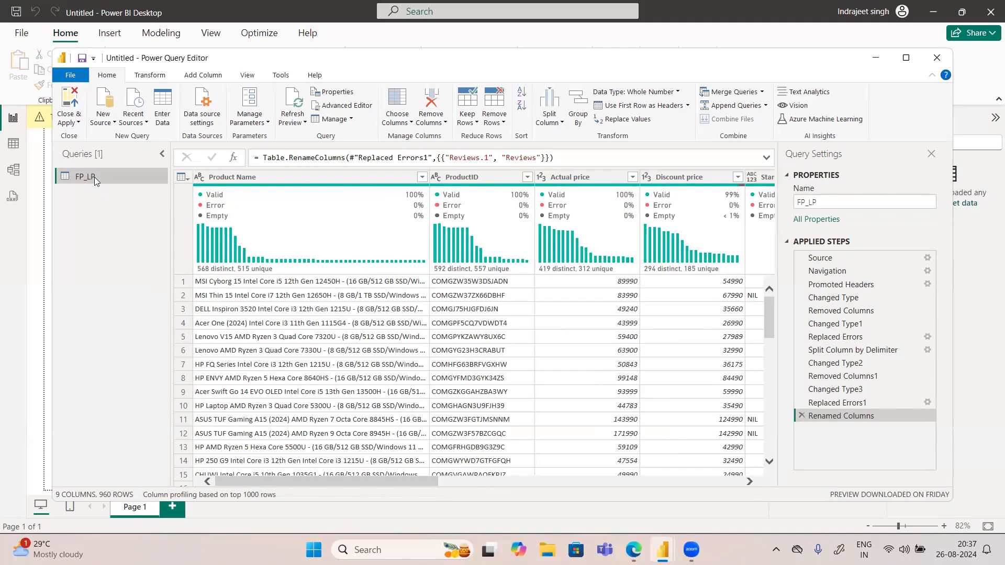
key(ctrl+c)
key(ctrl+v)
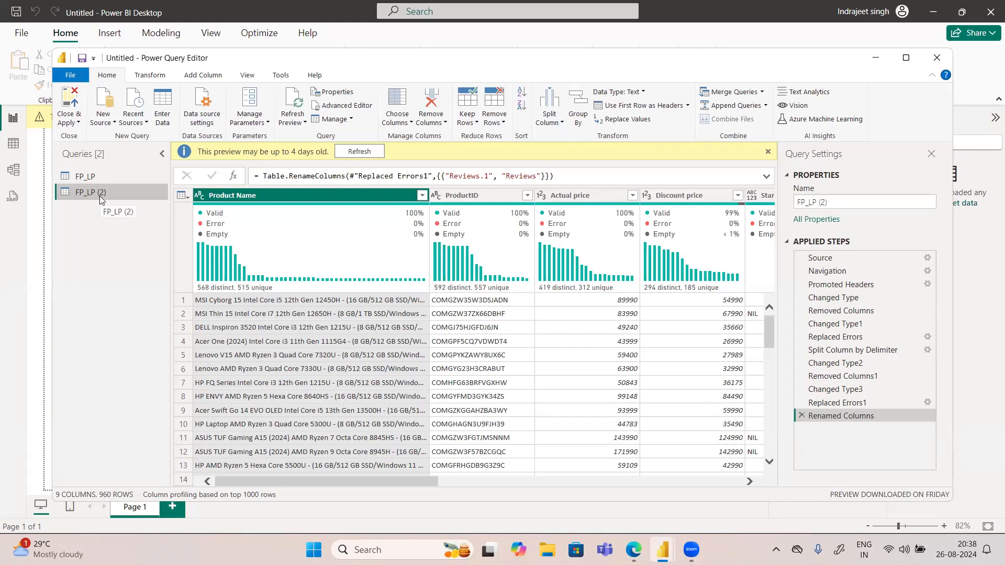
Step: Try to rename the duplicated query as FP_LP by removing the number suffix from its name
double_click(101, 195)
key(End)
key(BackSpace)
key(BackSpace)
key(BackSpace)
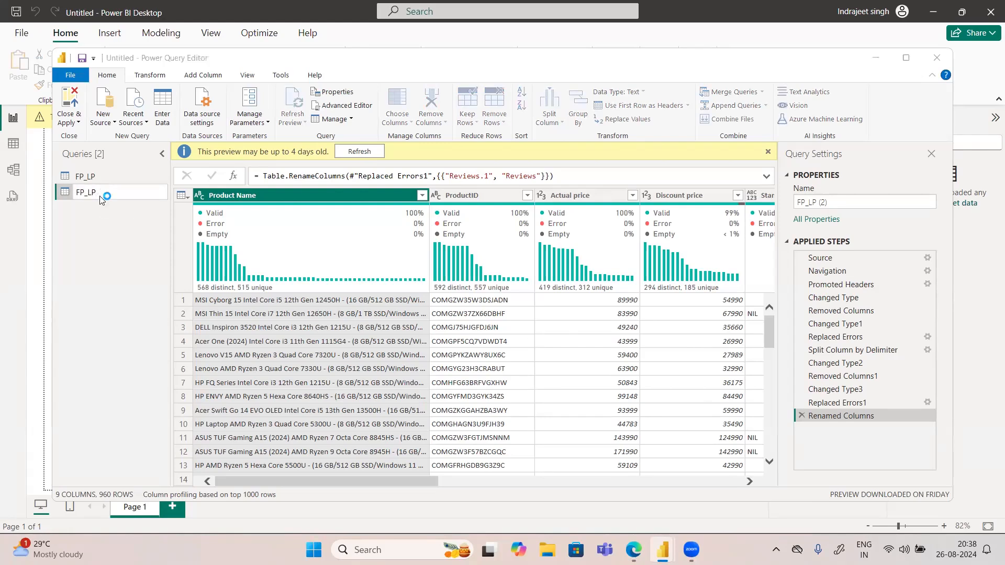
key(Return)
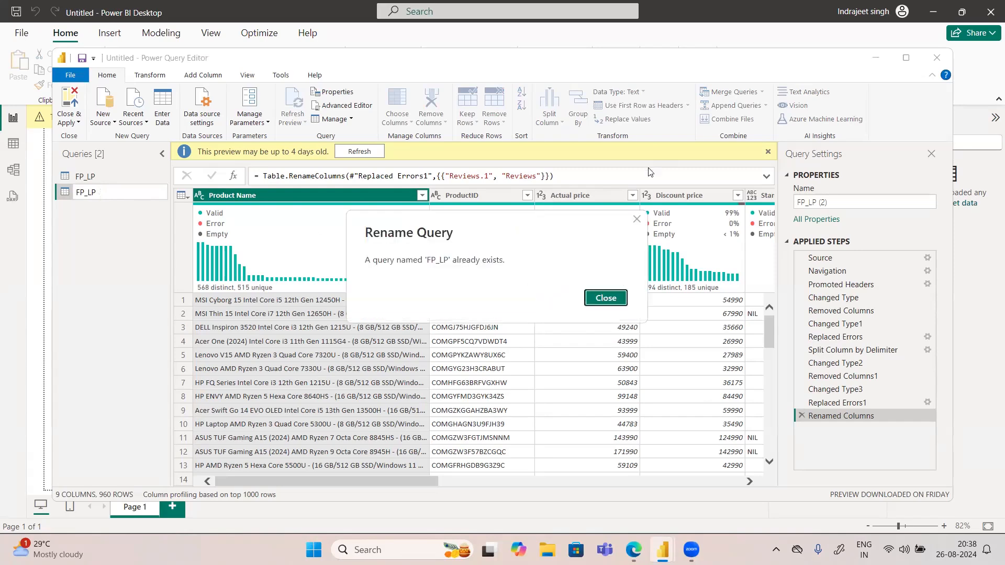
click(597, 297)
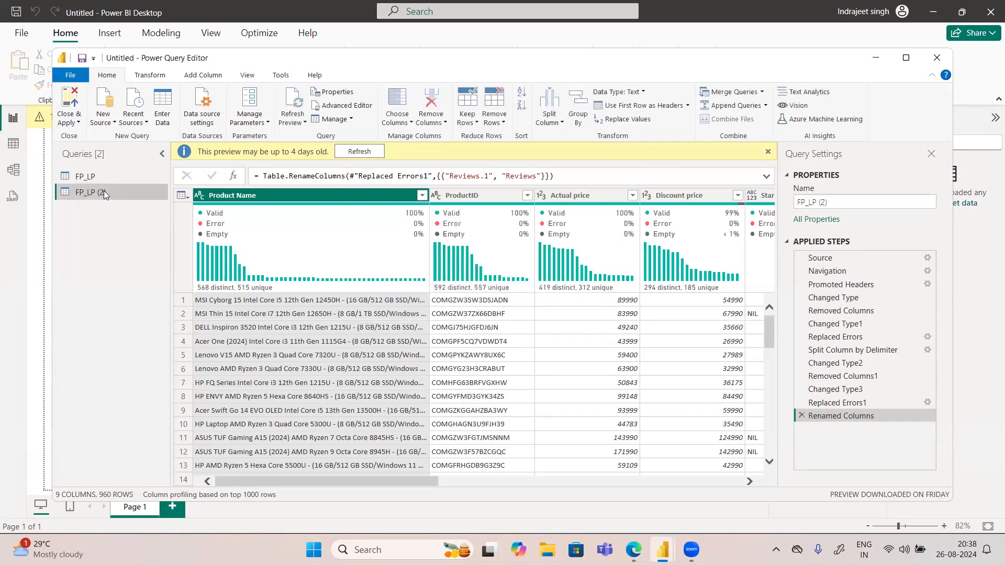
drag(106, 196, 84, 192)
double_click(85, 192)
key(End)
key(BackSpace)
key(BackSpace)
key(BackSpace)
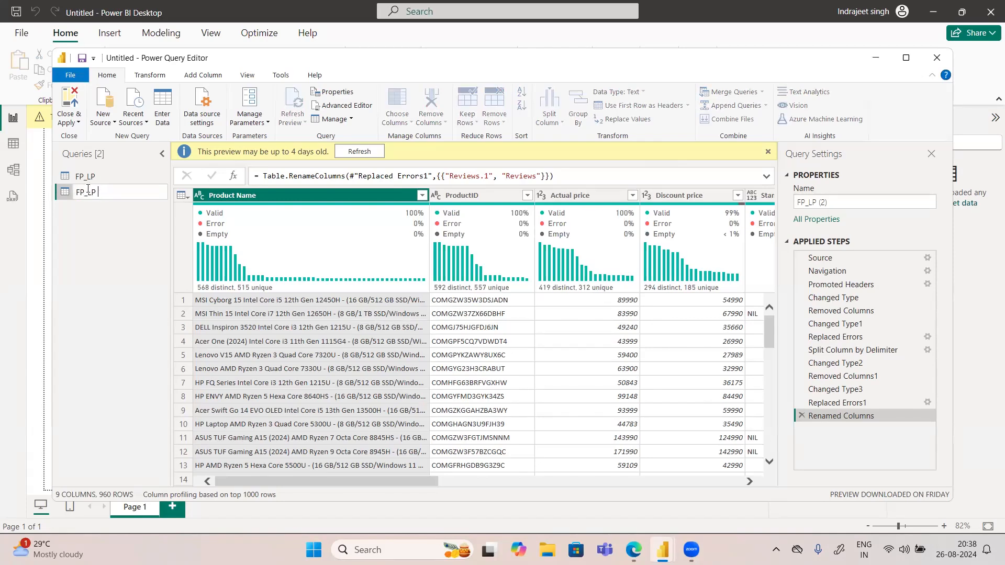
key(Return)
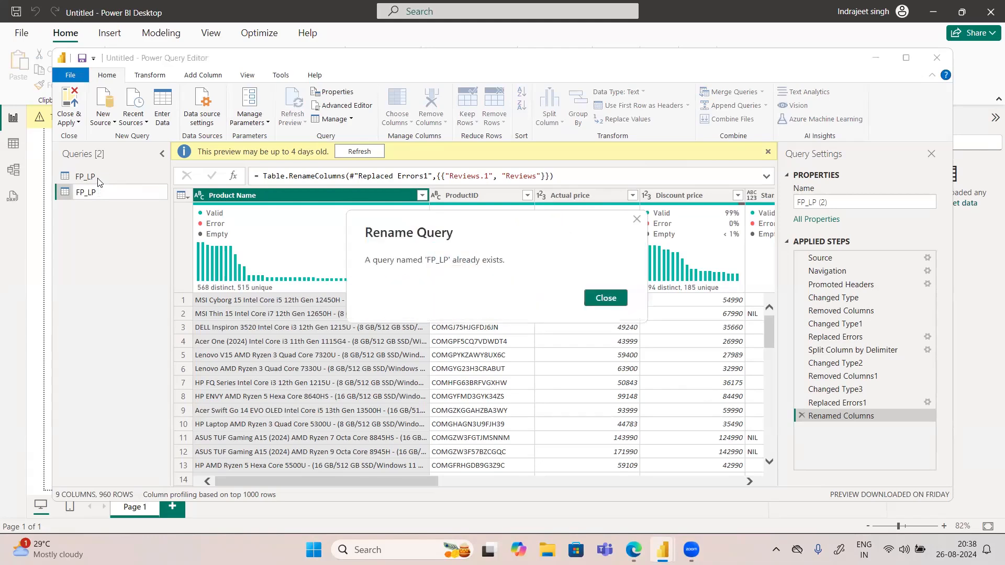
click(623, 303)
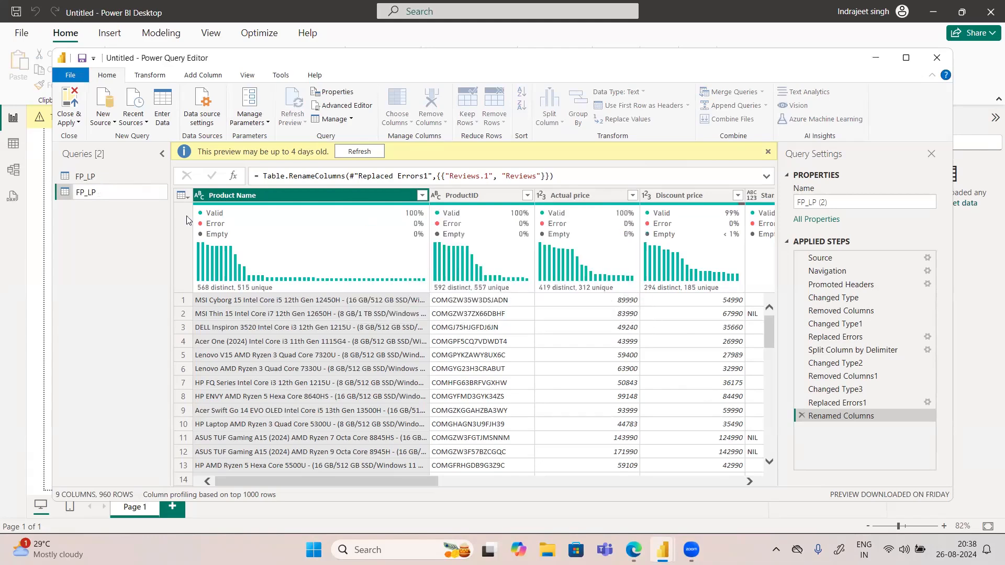
Step: Filter the original FP_LP query to keep rows where Product Name contains Intel
click(104, 180)
double_click(104, 181)
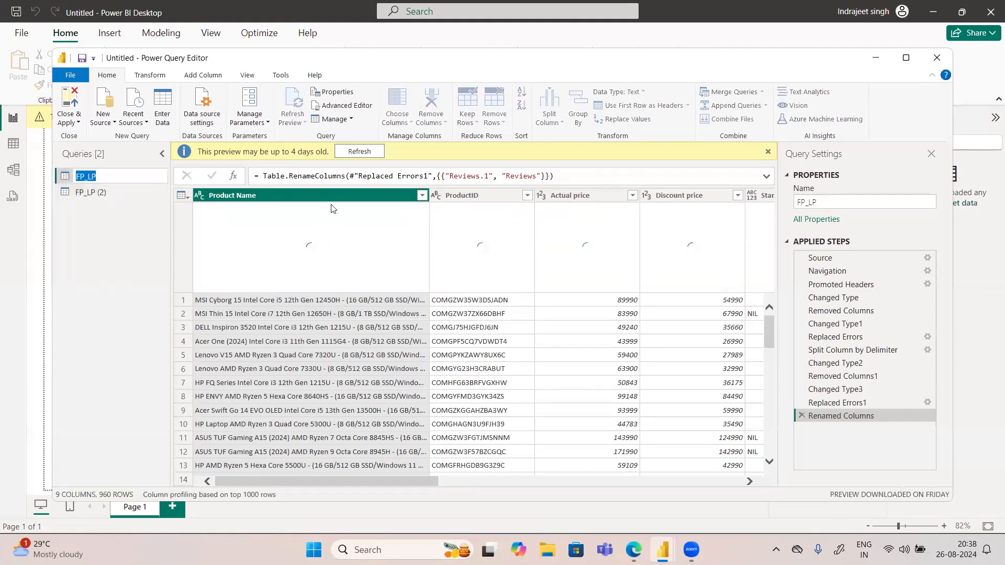
click(424, 199)
click(422, 196)
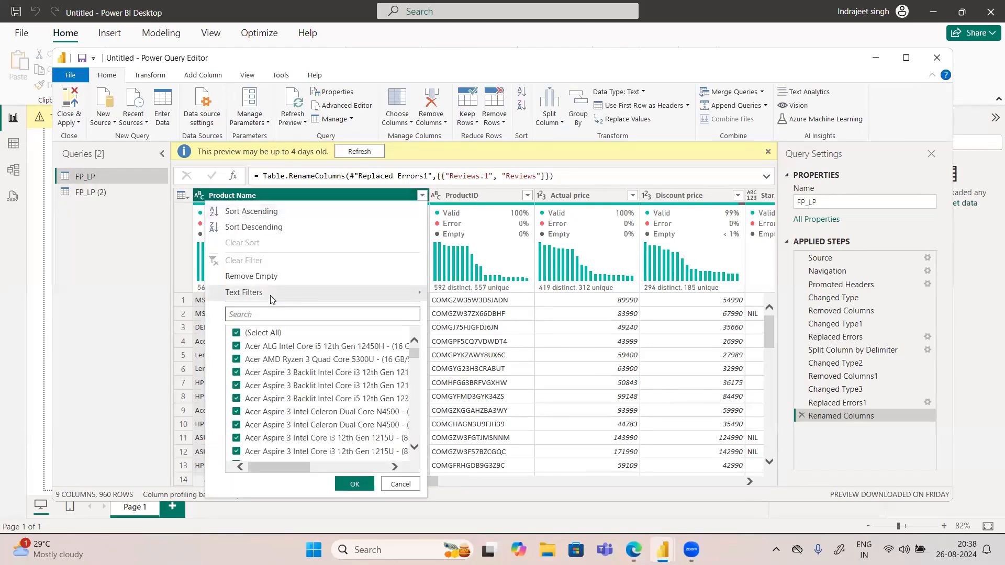
mouse_move(295, 293)
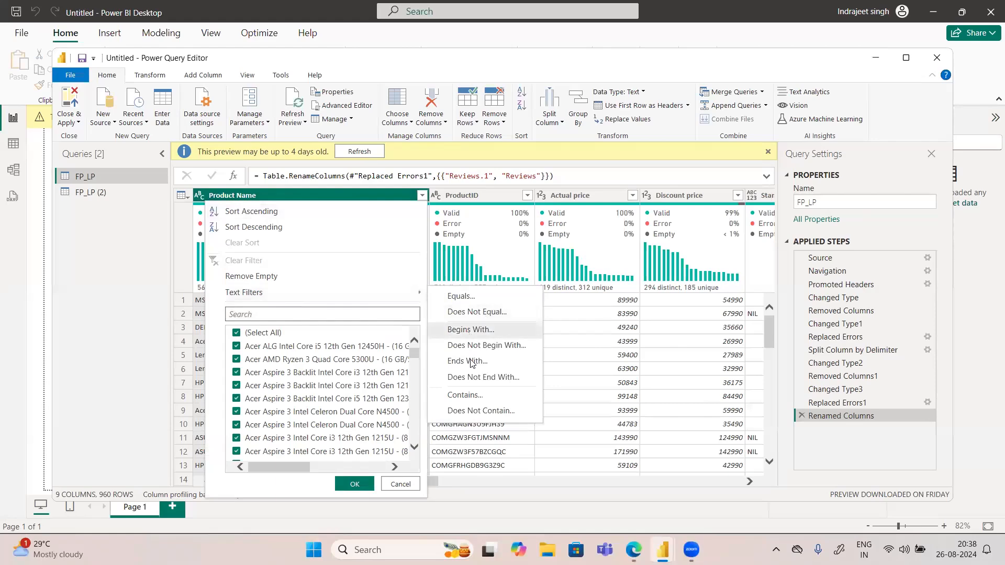
click(475, 396)
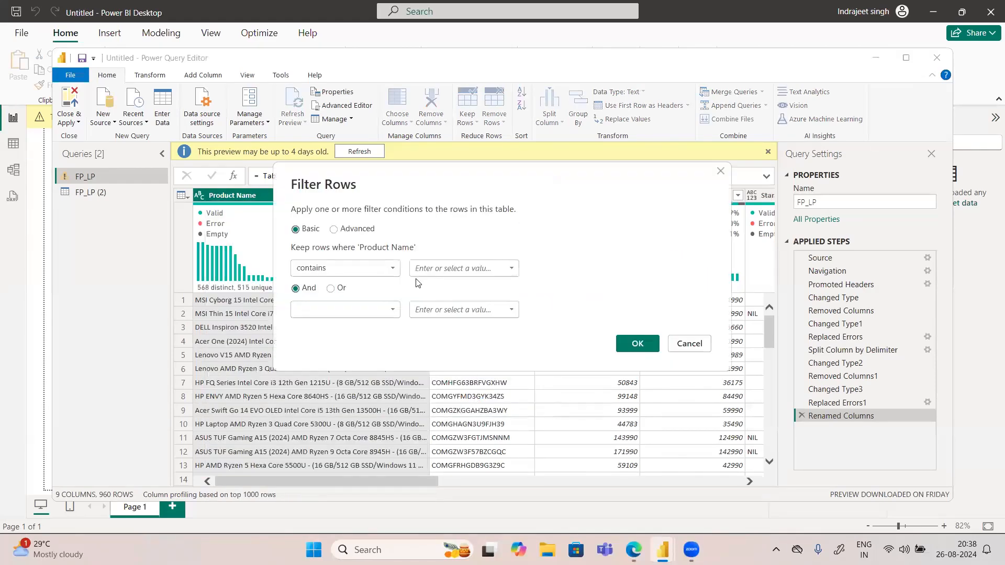
click(437, 268)
text(Intel)
click(641, 344)
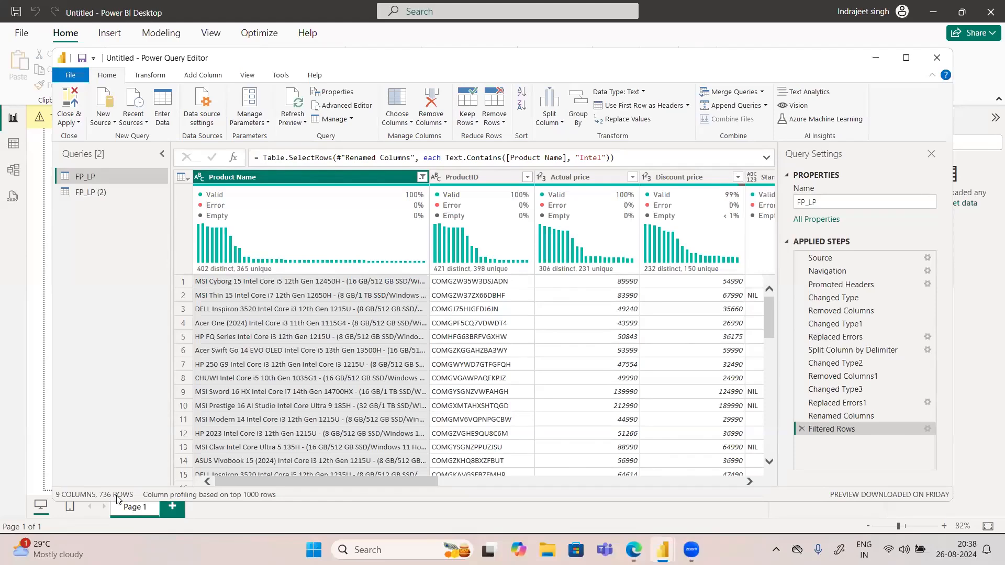
Step: Rename the filtered FP_LP query as FP_LP Intel
double_click(107, 177)
click(107, 178)
text(Intel)
key(Return)
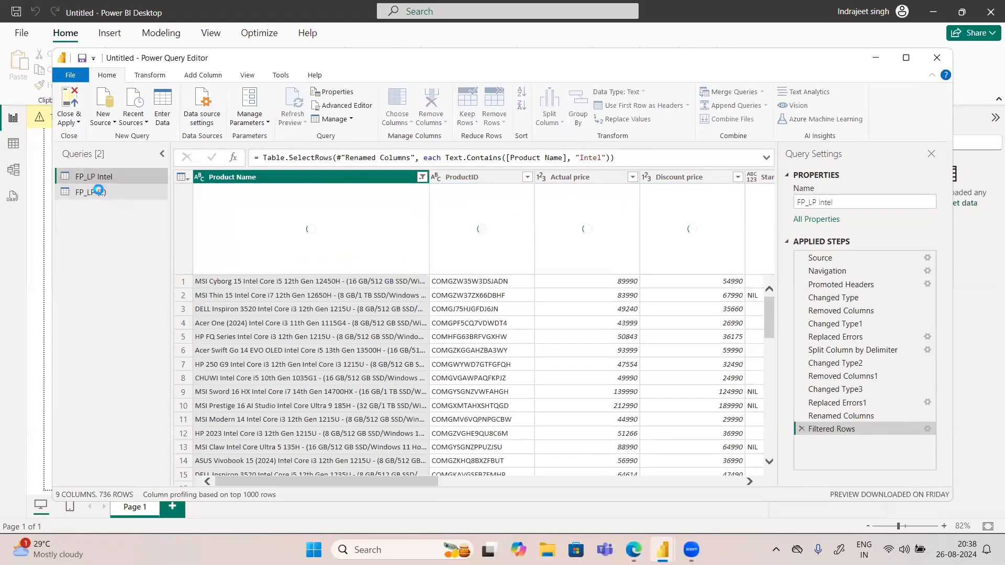
Step: Filter the FP_LP (2) query to rows where Product Name contains AMD and rename it FP_LP AMD
click(98, 191)
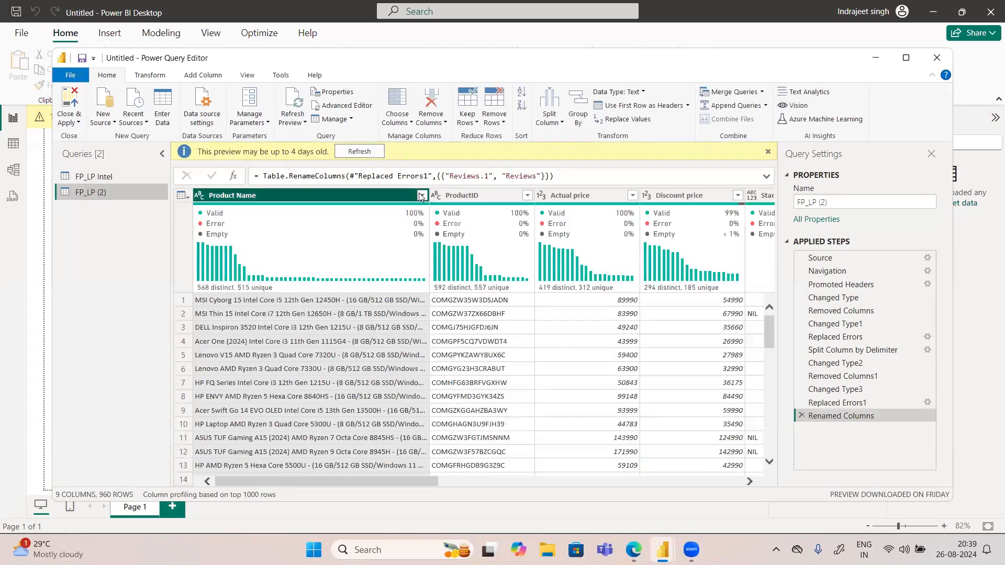
click(420, 195)
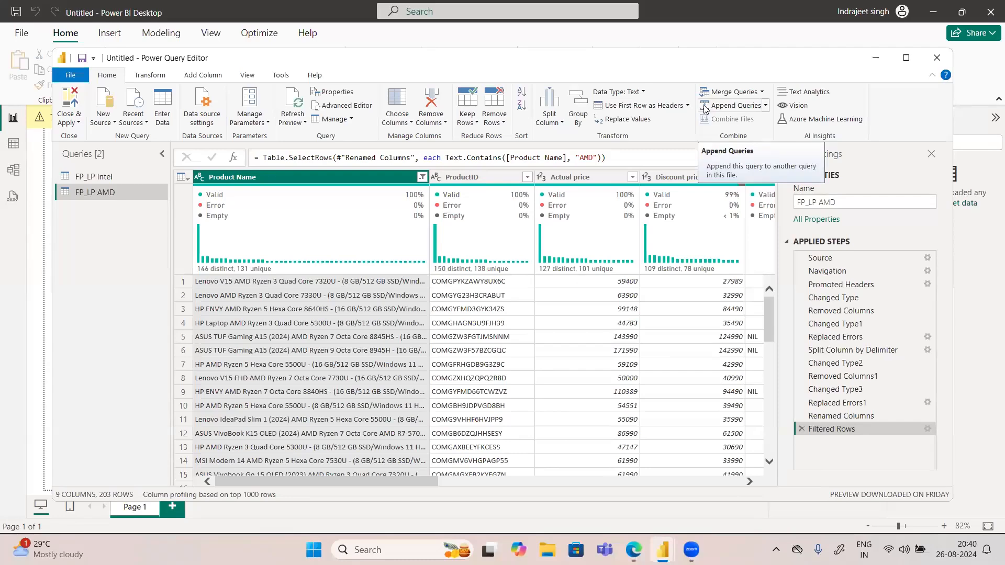
Step: Append the FP_LP AMD and FP_LP Intel tables as a new query, with FP_LP AMD as the first table
click(765, 106)
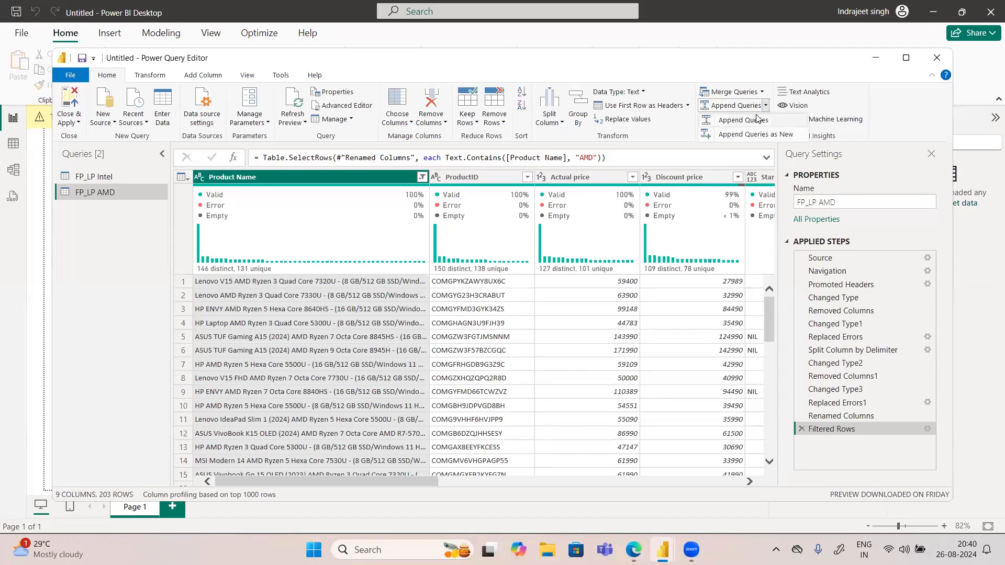
click(757, 119)
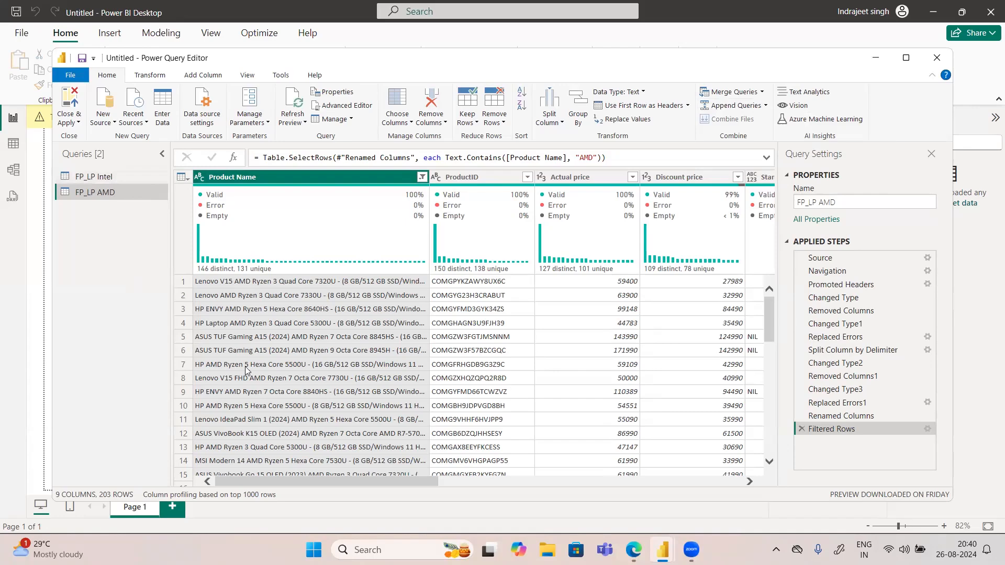
click(765, 105)
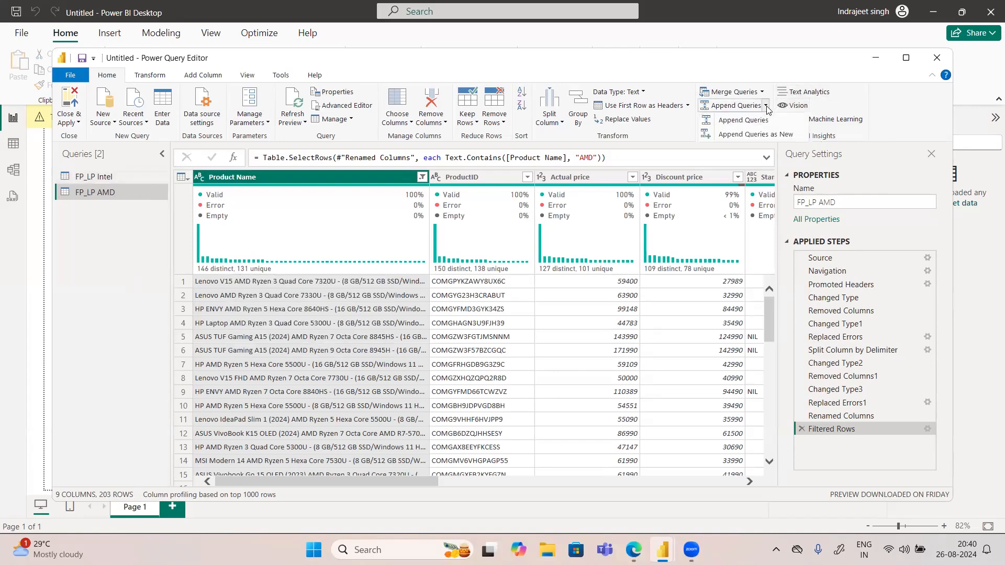
click(747, 134)
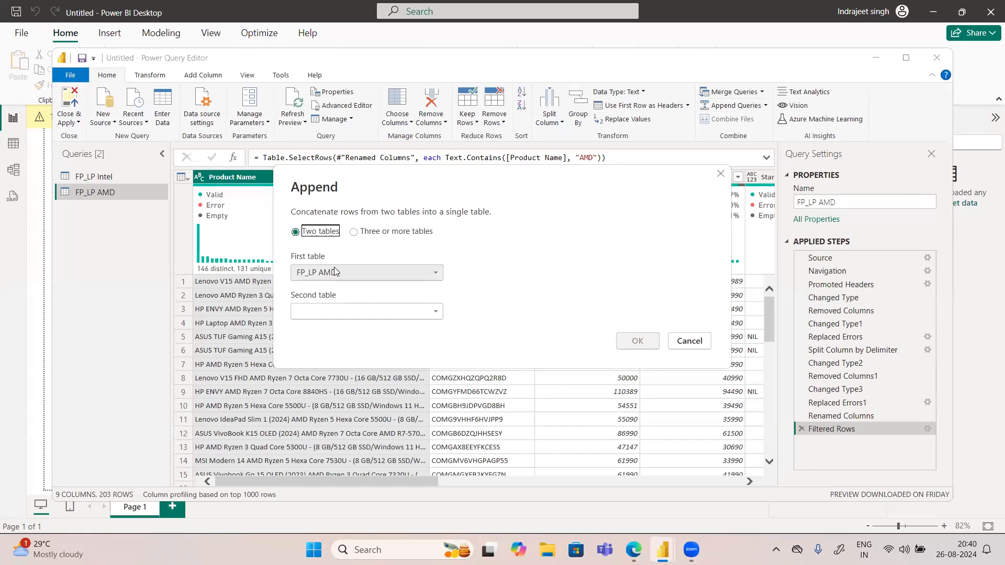
click(354, 232)
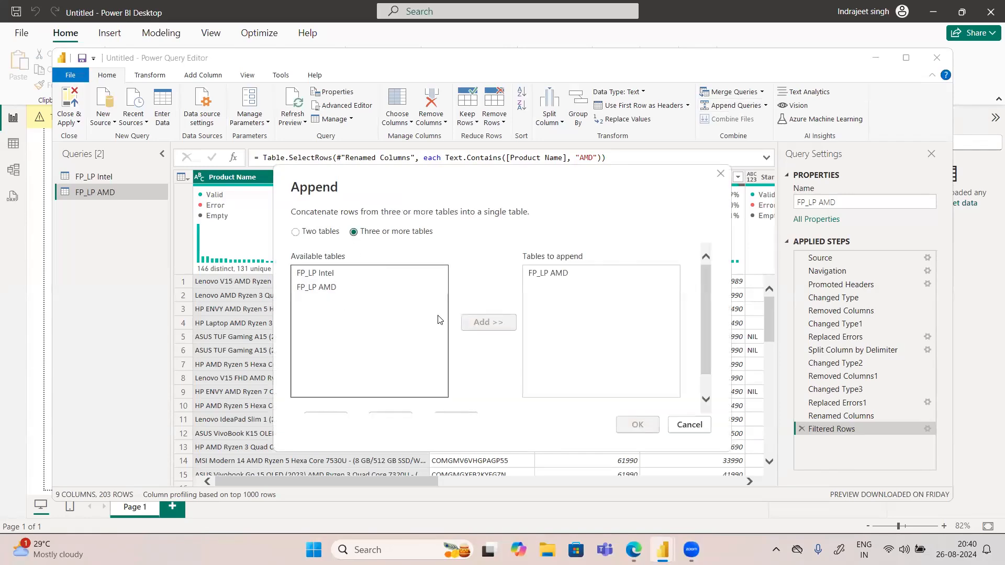
click(296, 232)
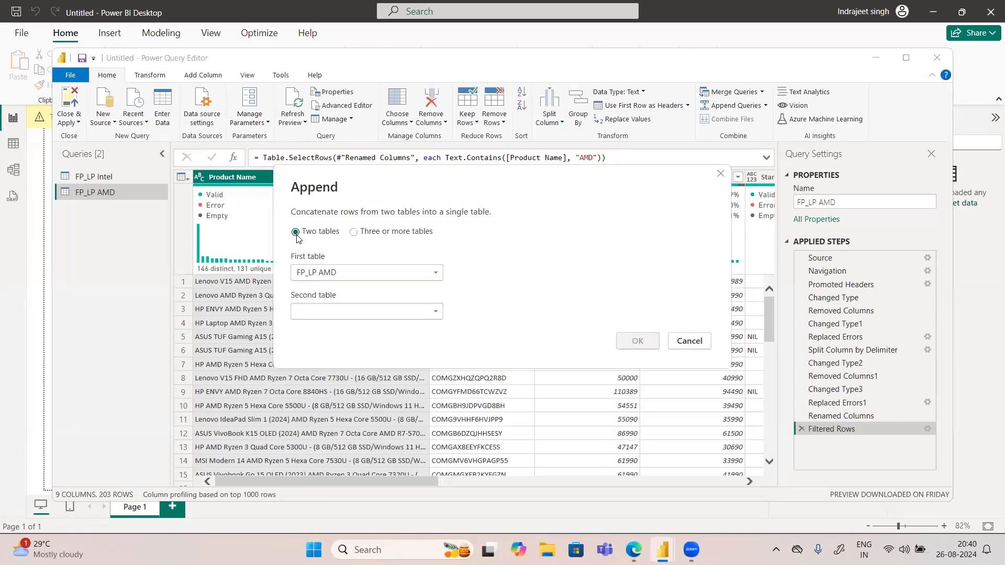
click(370, 313)
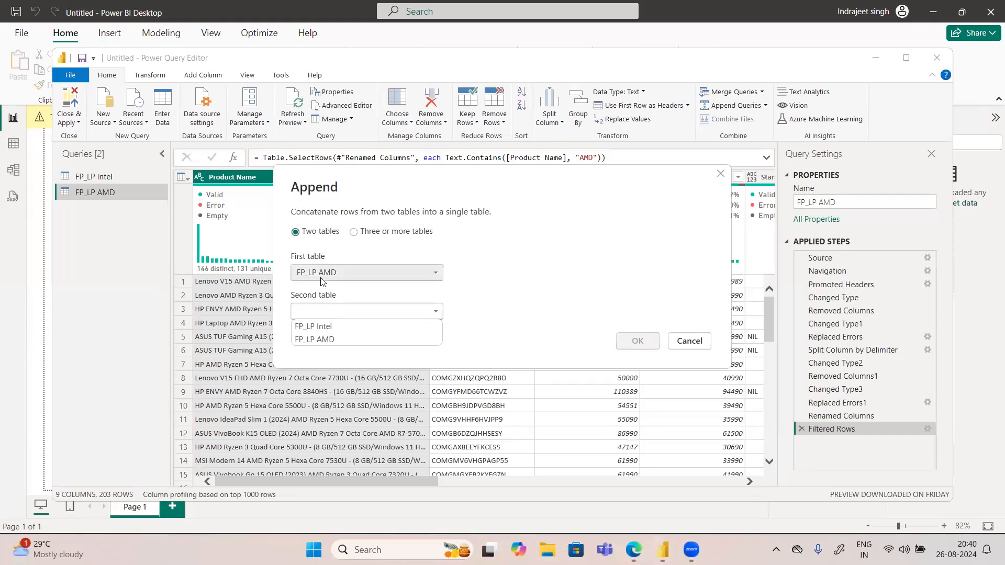
click(321, 327)
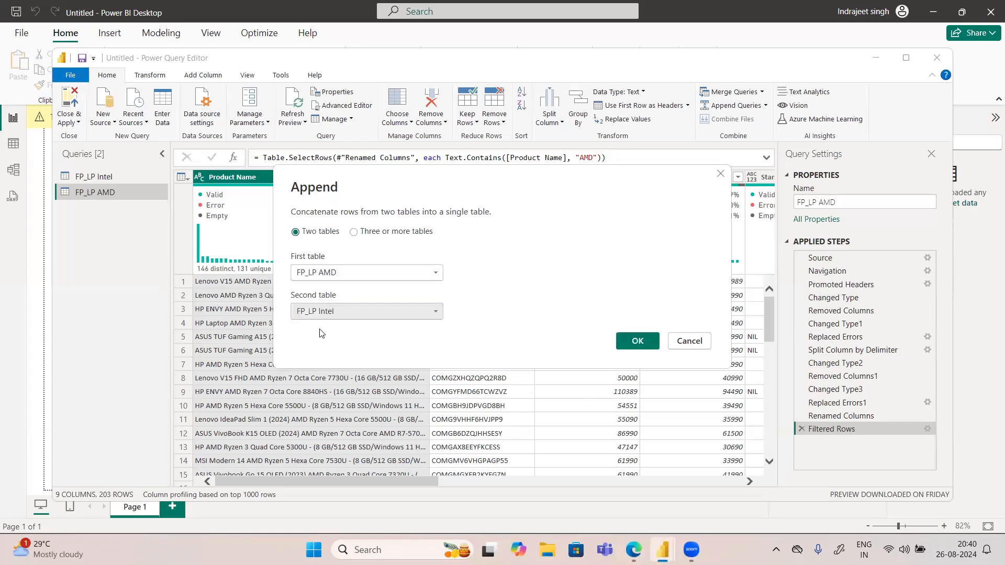
click(635, 339)
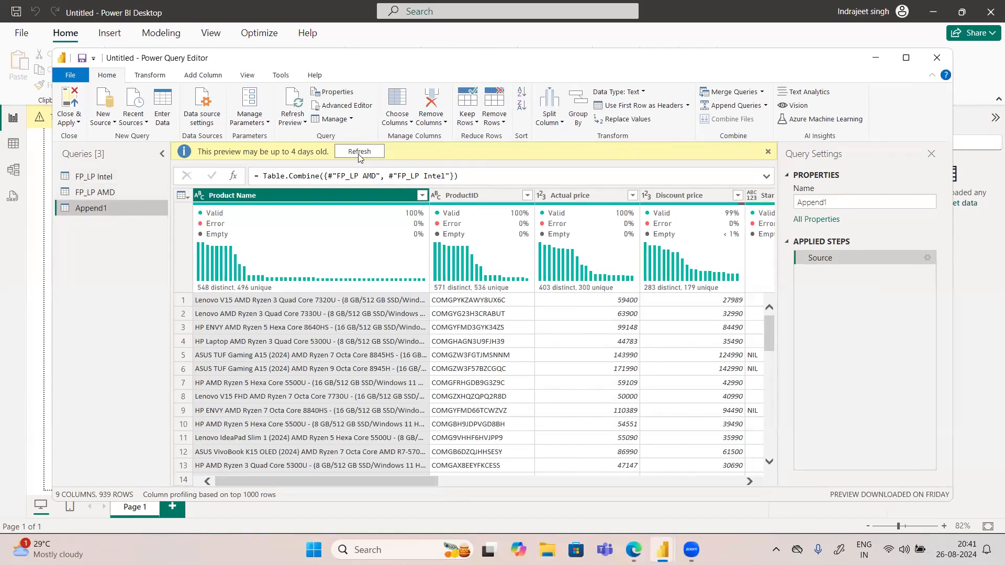
Step: Compare the row counts of the FP_LP AMD, FP_LP Intel and appended queries
click(94, 196)
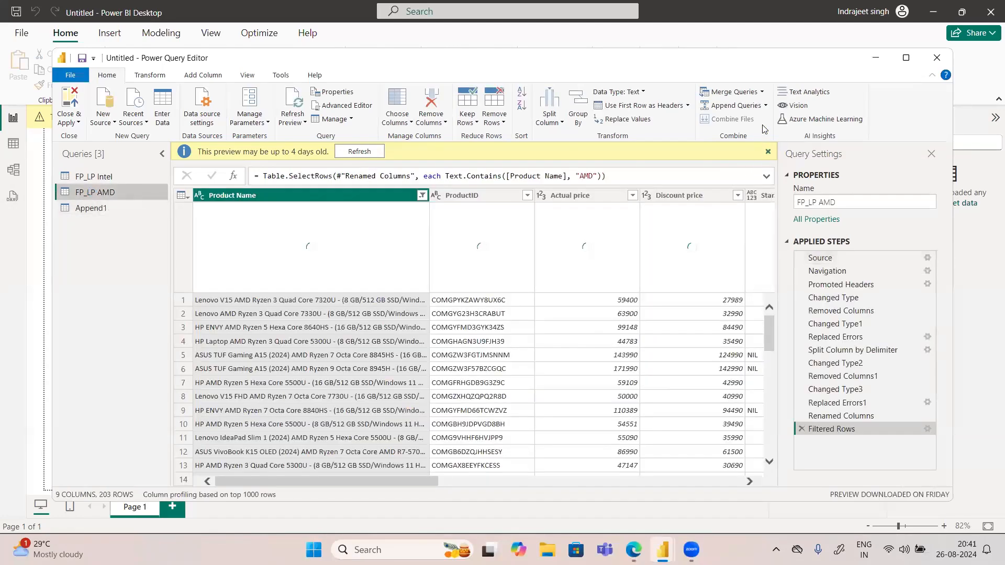
click(766, 108)
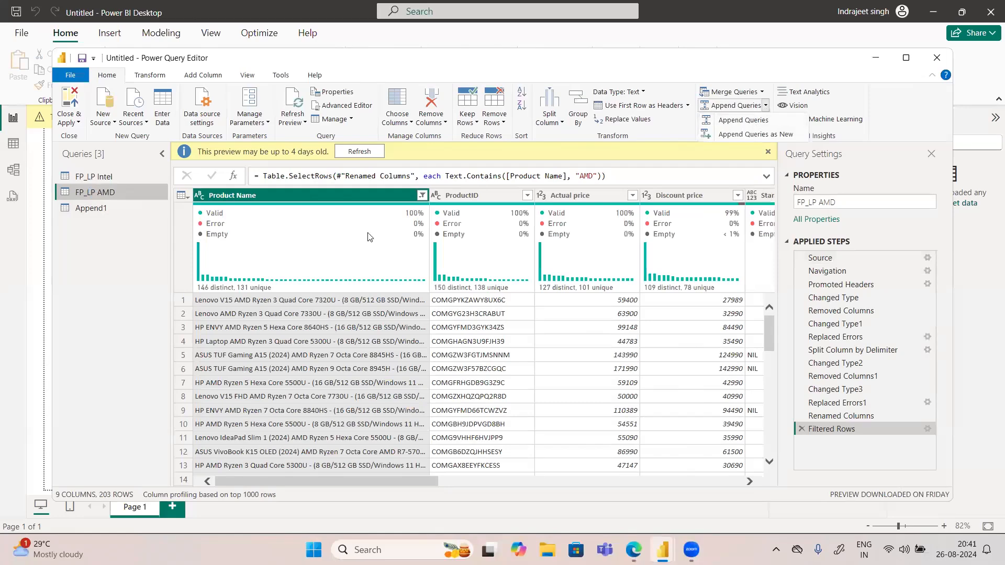
click(95, 177)
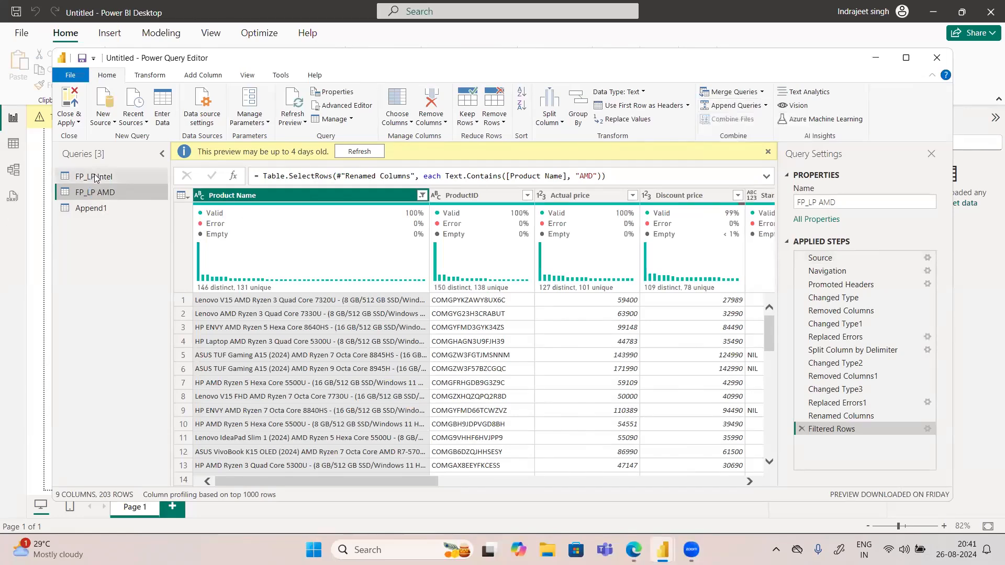
click(95, 178)
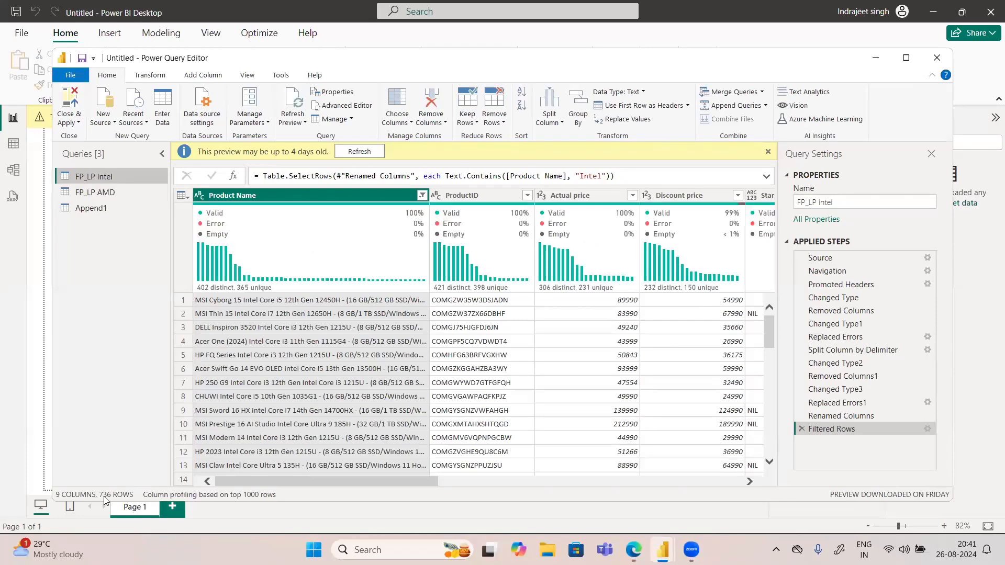
click(101, 192)
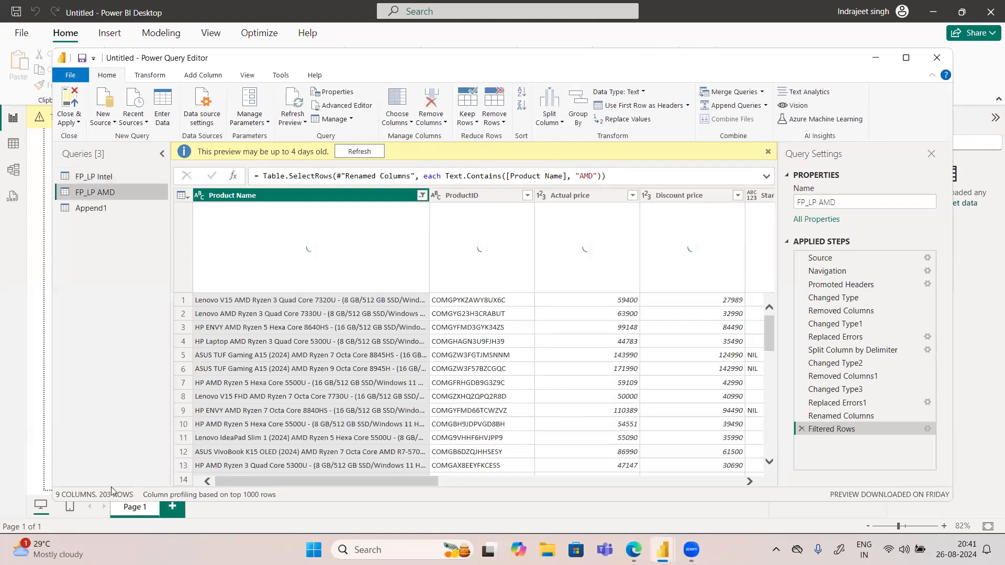
click(84, 208)
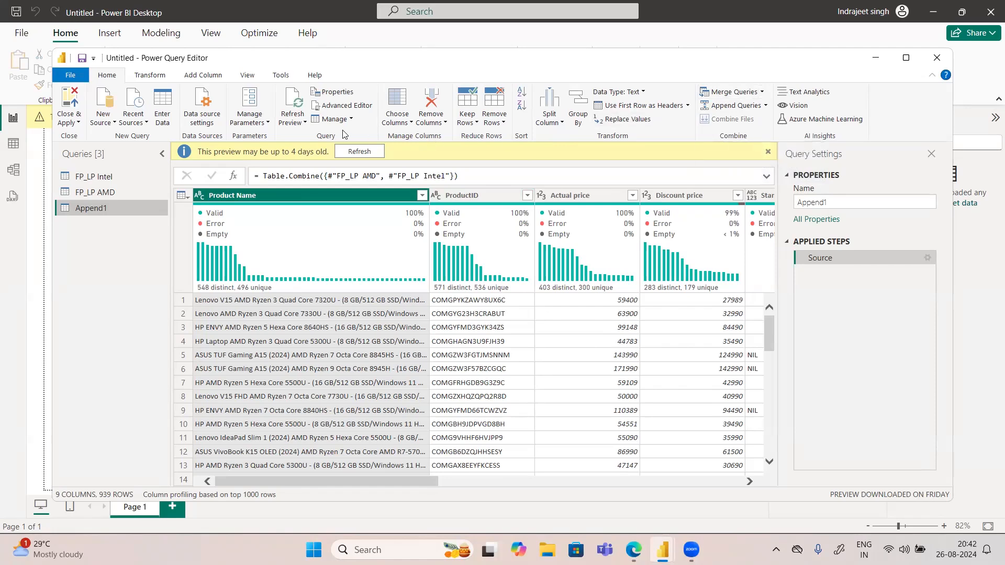
Step: Examine the range of values in the Reviews column of the FP_LP Intel query
click(149, 75)
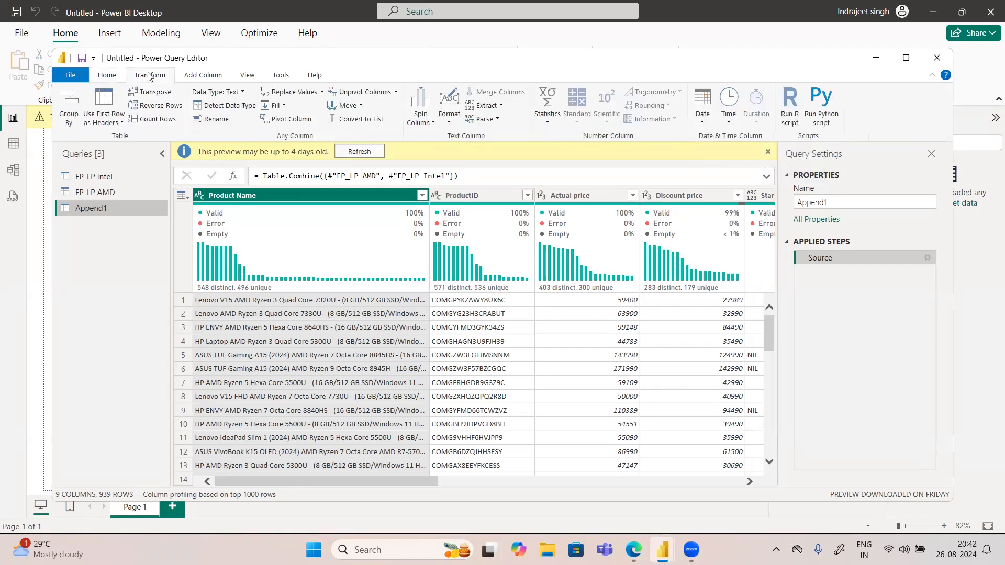
click(98, 178)
drag(400, 482, 697, 481)
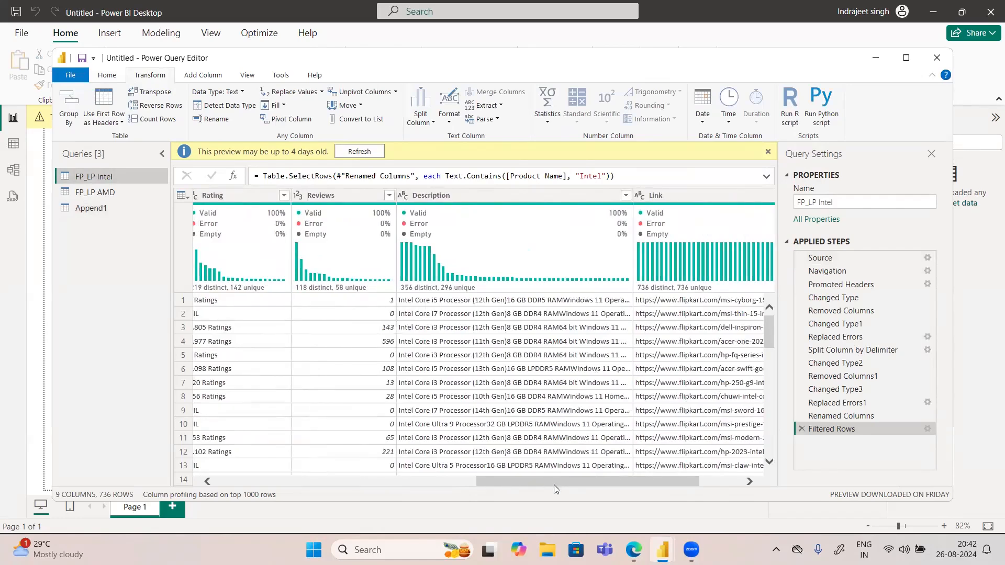
click(389, 195)
scroll(370, 366, down, 13)
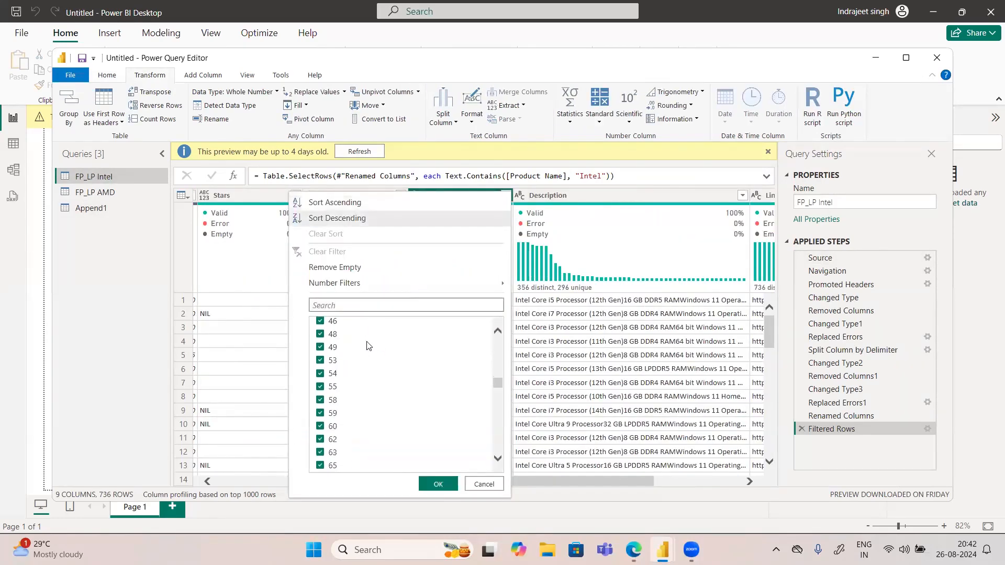
click(484, 484)
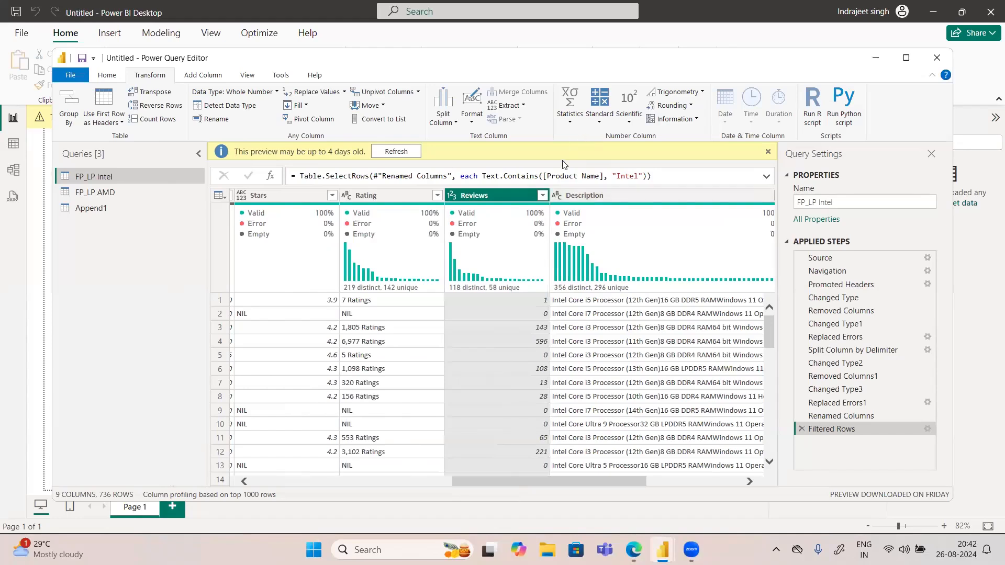
click(542, 196)
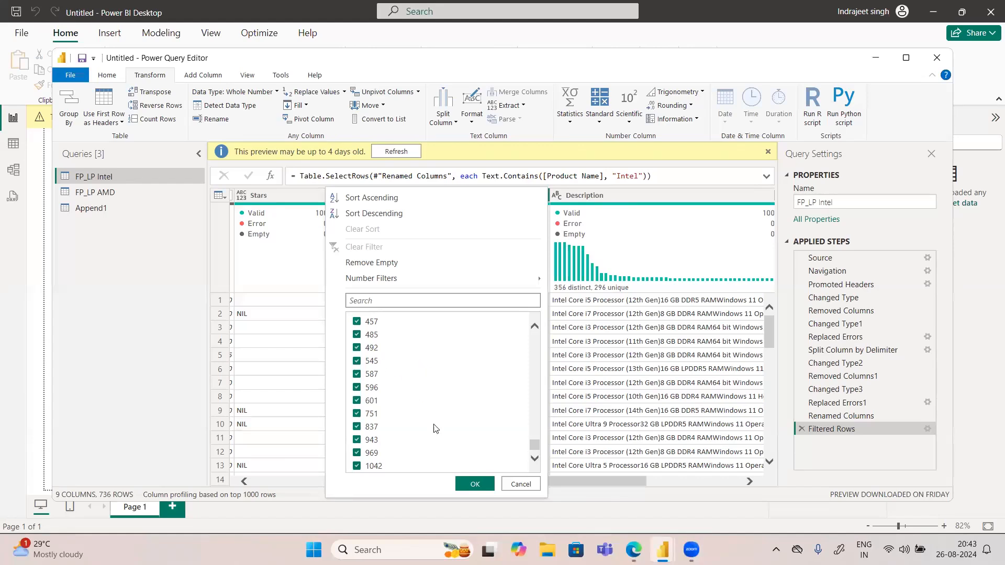
click(523, 485)
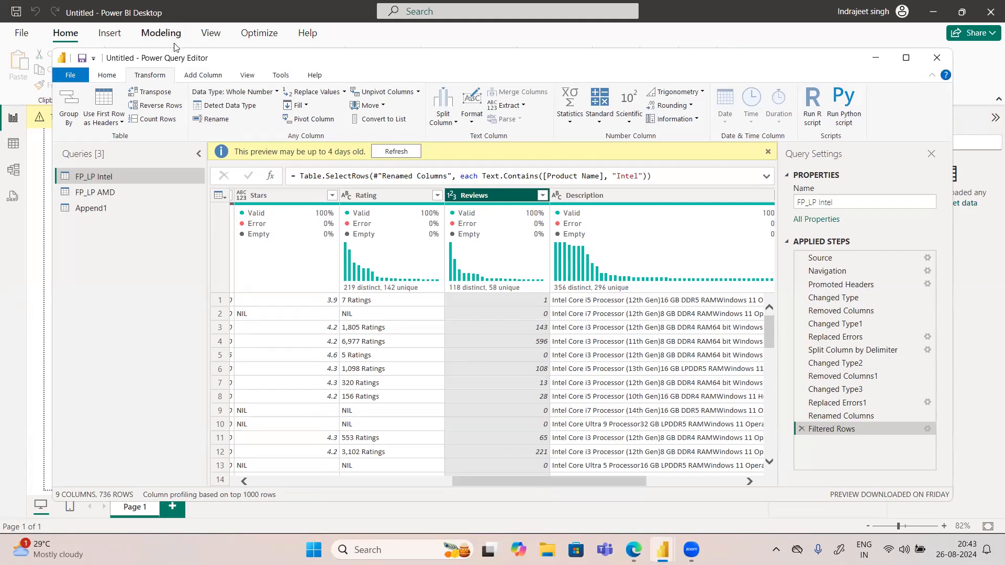
Step: Start a conditional column in FP_LP Intel with the condition Reviews is greater than or equal to 500
click(199, 76)
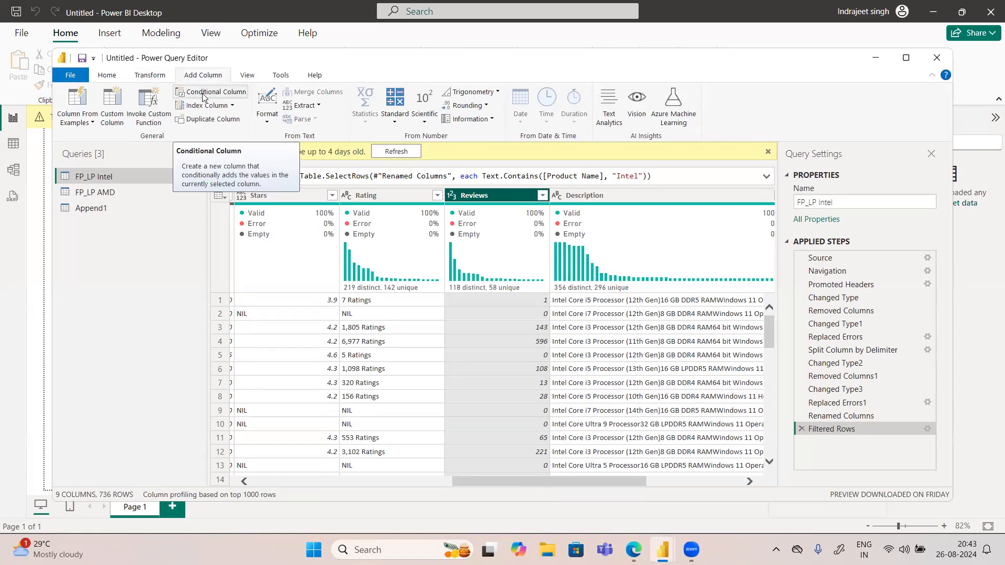
click(203, 96)
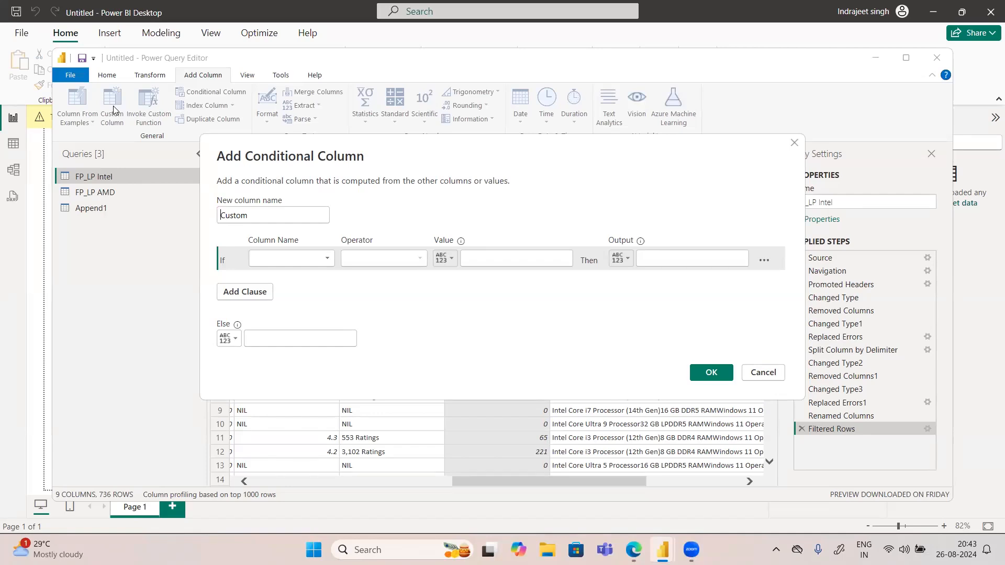
click(277, 259)
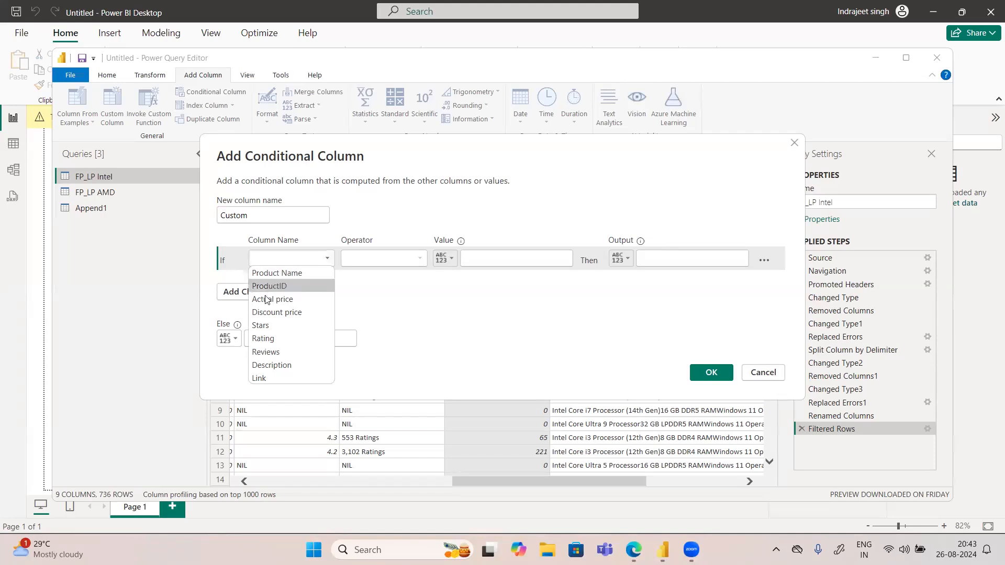
click(275, 350)
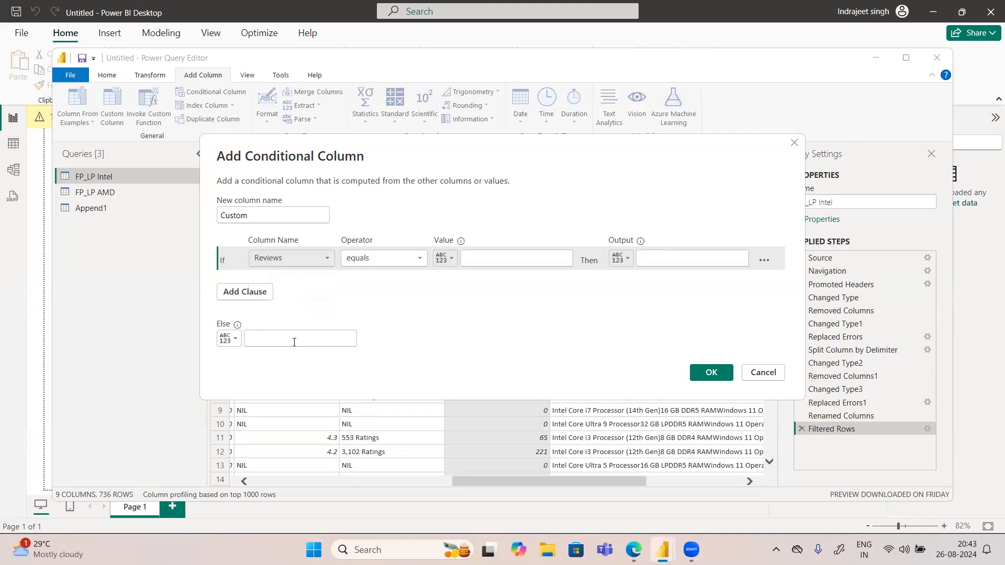
click(493, 260)
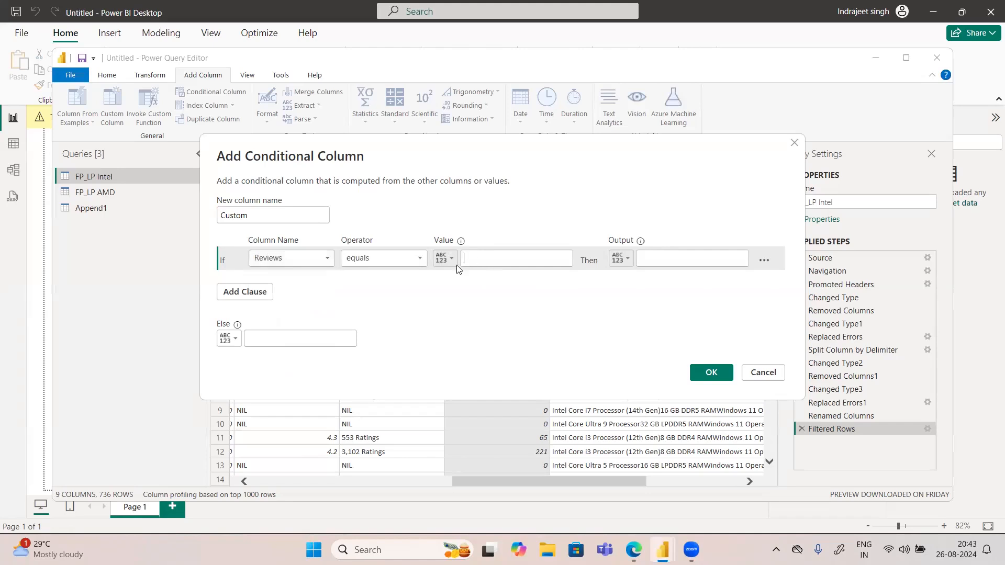
click(409, 259)
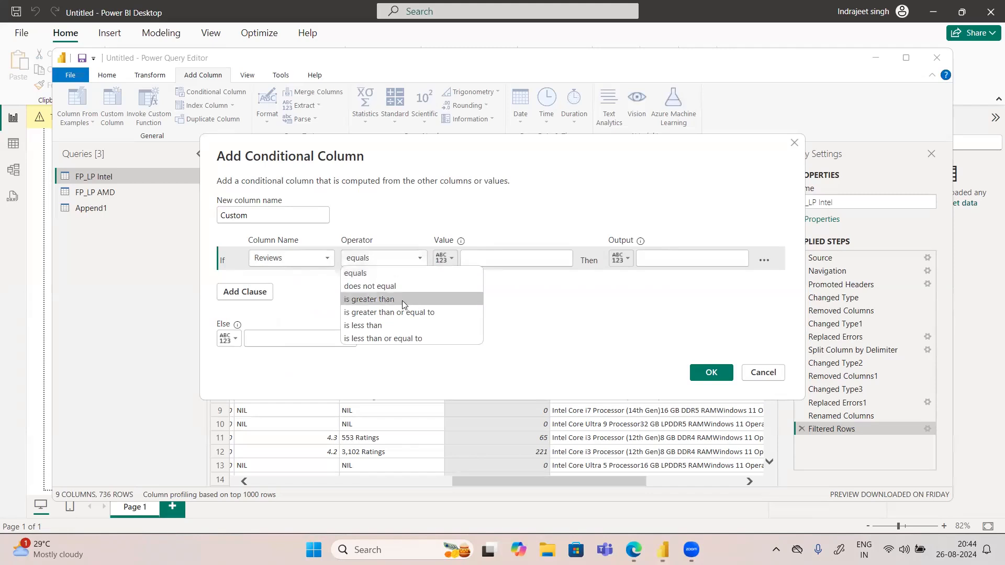
click(415, 314)
click(481, 260)
text(500)
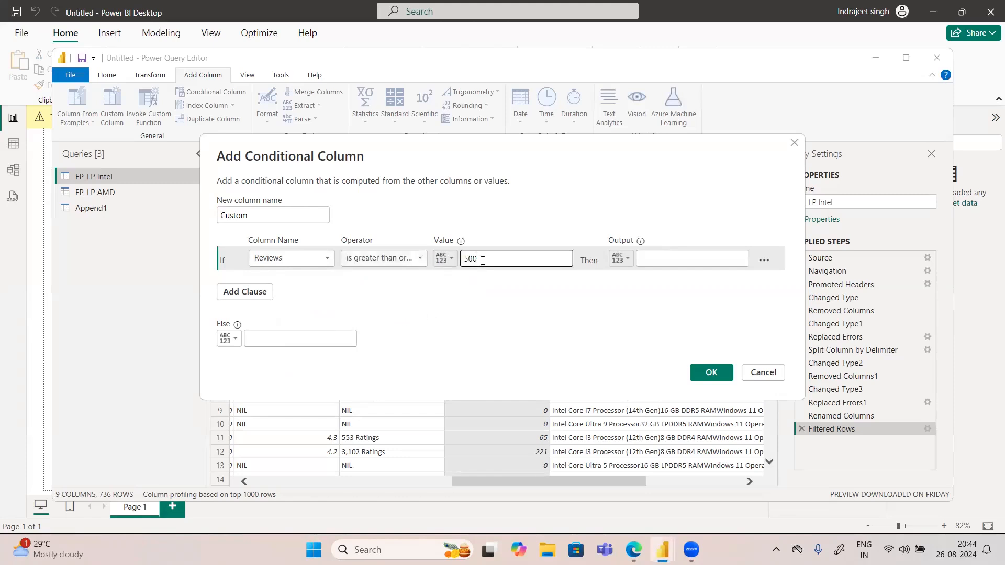
Step: Set the output of the first condition to "Loved by people"
click(647, 260)
text(Lo)
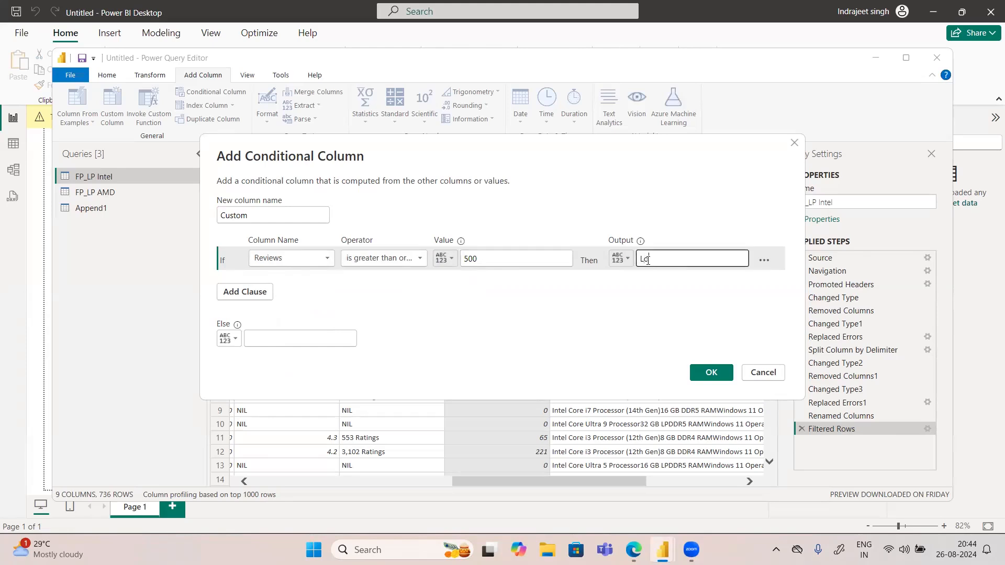
text(ved by people)
click(623, 260)
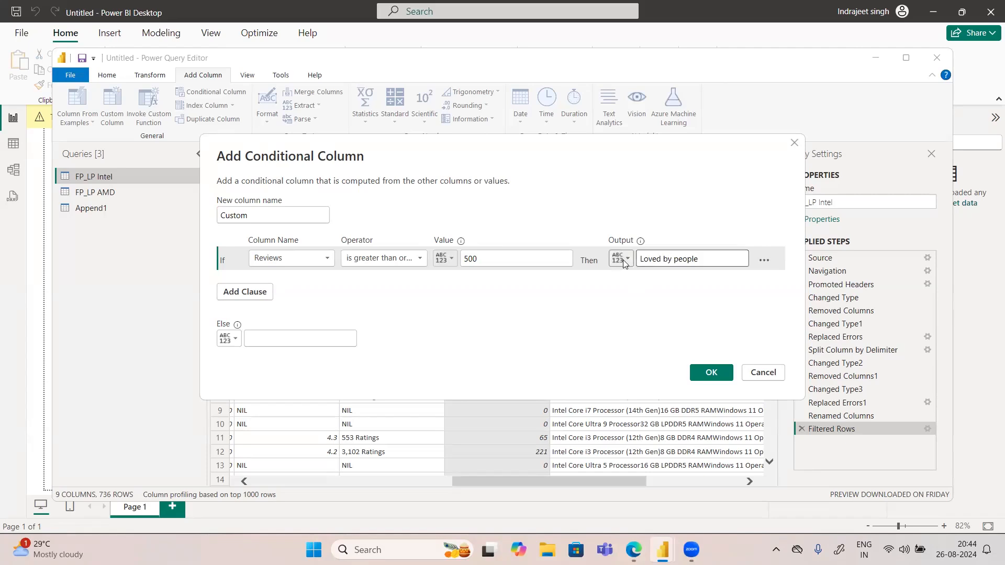
click(576, 293)
Step: Add an else-if clause that outputs "Needs Attention" when Reviews is greater than or equal to 0
click(236, 295)
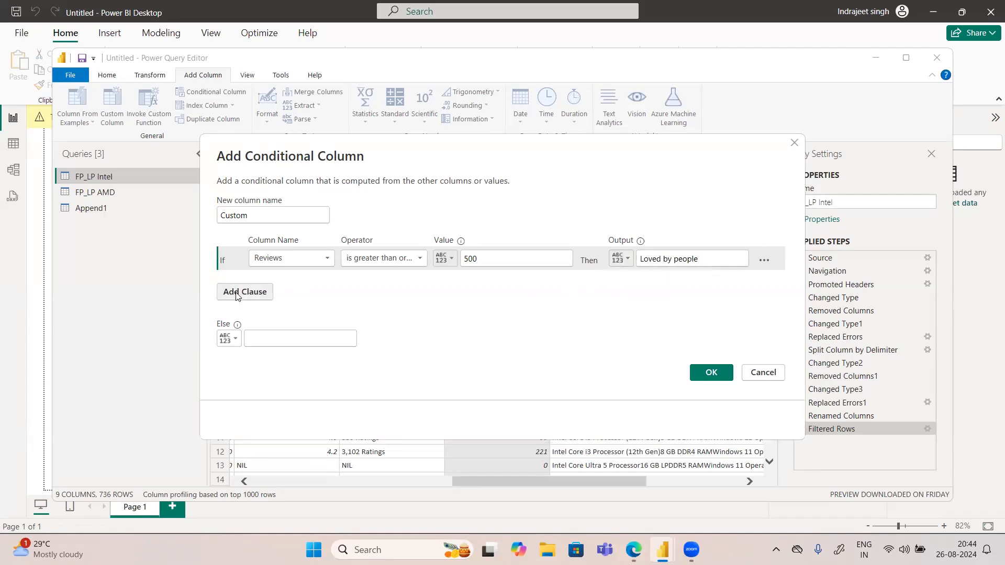
click(292, 285)
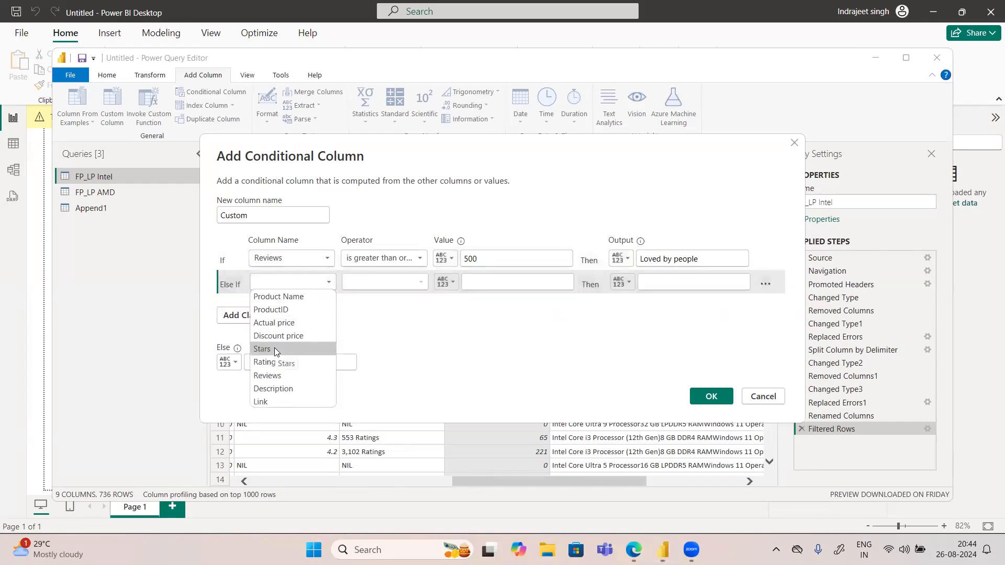
click(267, 375)
click(384, 282)
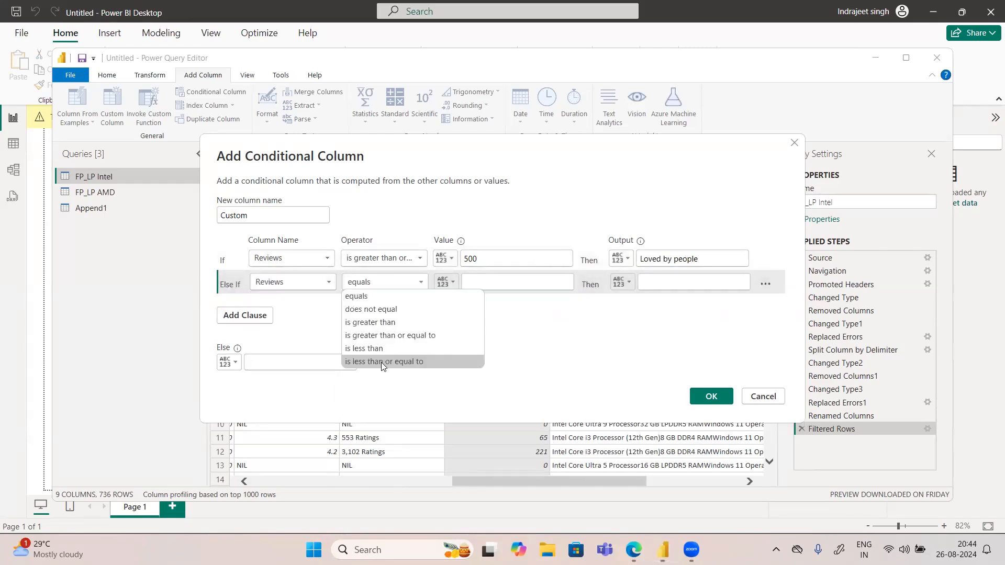
click(374, 337)
click(475, 283)
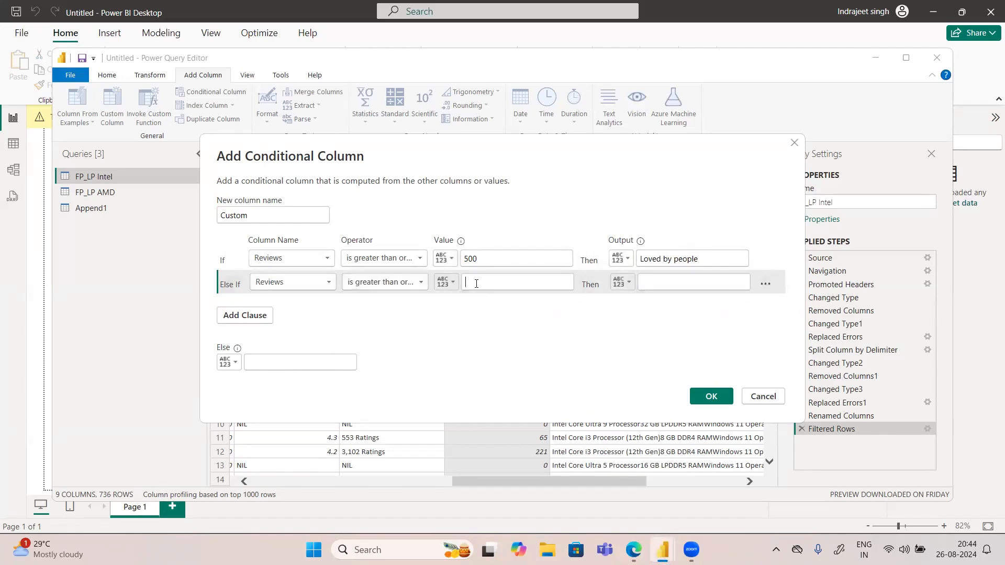
text(0)
click(671, 281)
text(Needs Attention)
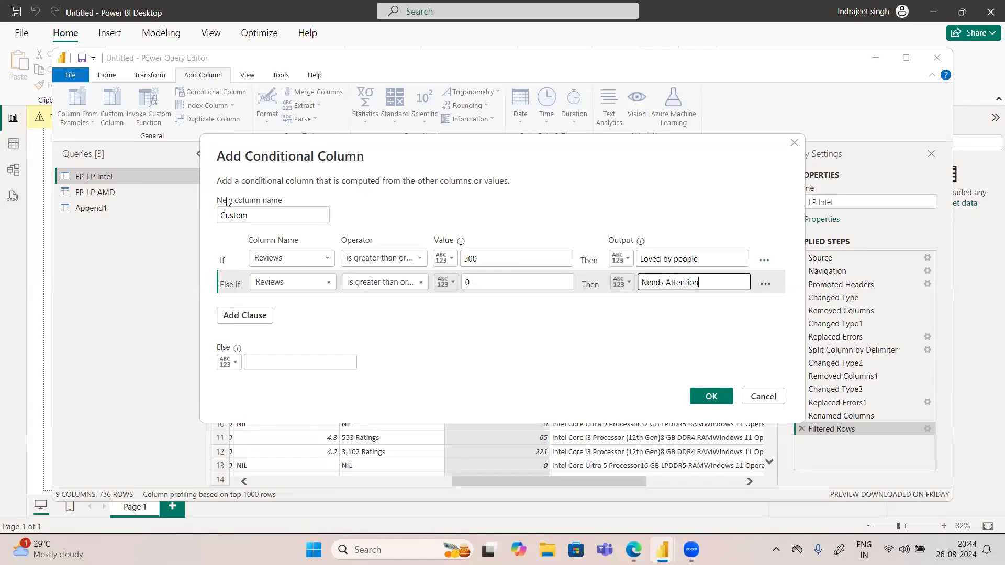
Step: Name the new conditional column "Customer Feedback"
drag(257, 218, 223, 219)
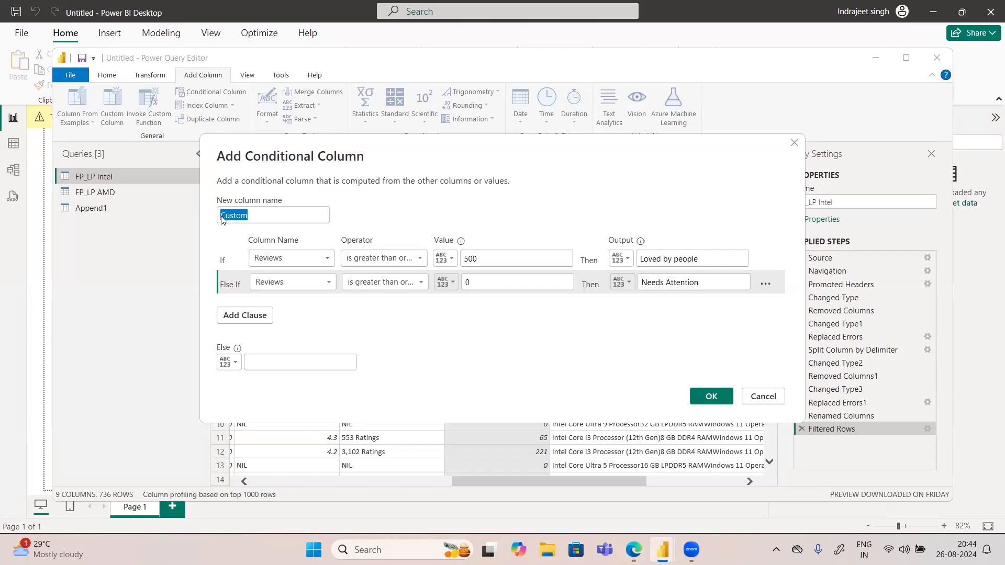
key(BackSpace)
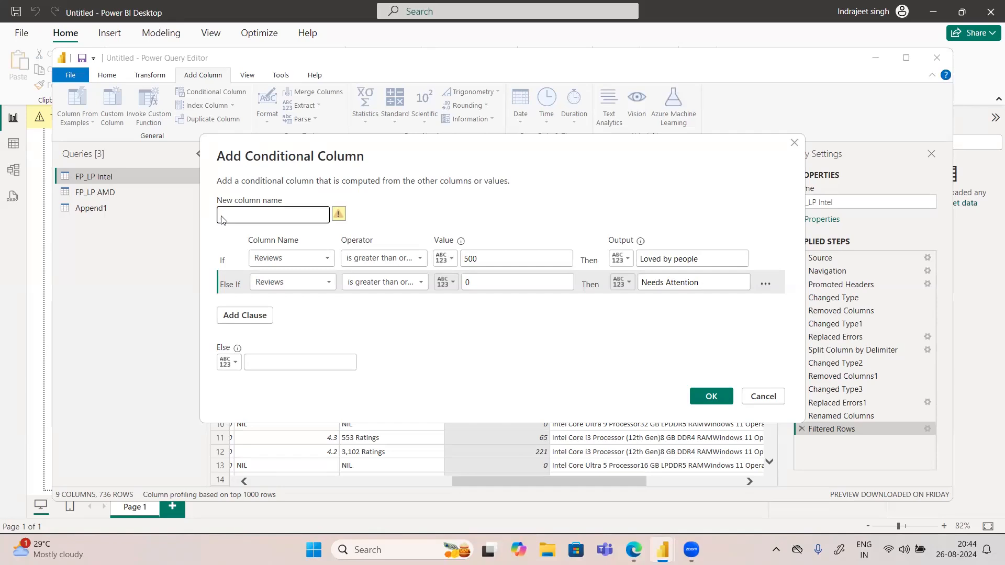
text(Customer Feedback)
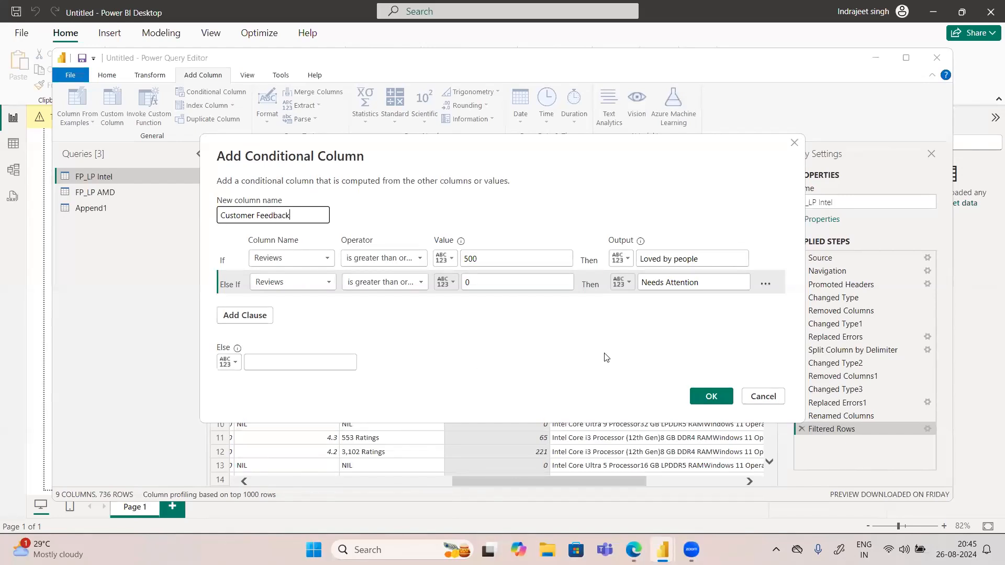
click(697, 398)
Step: Set the else output to "No Data Available" and create the conditional column
click(271, 364)
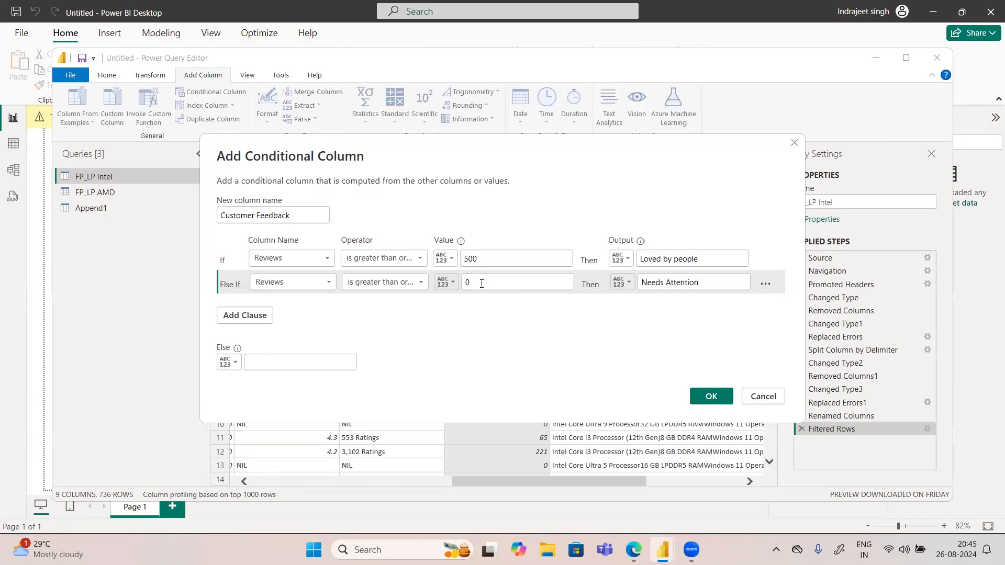
click(261, 359)
text(No reviews)
drag(287, 361, 259, 365)
key(BackSpace)
text(Data )
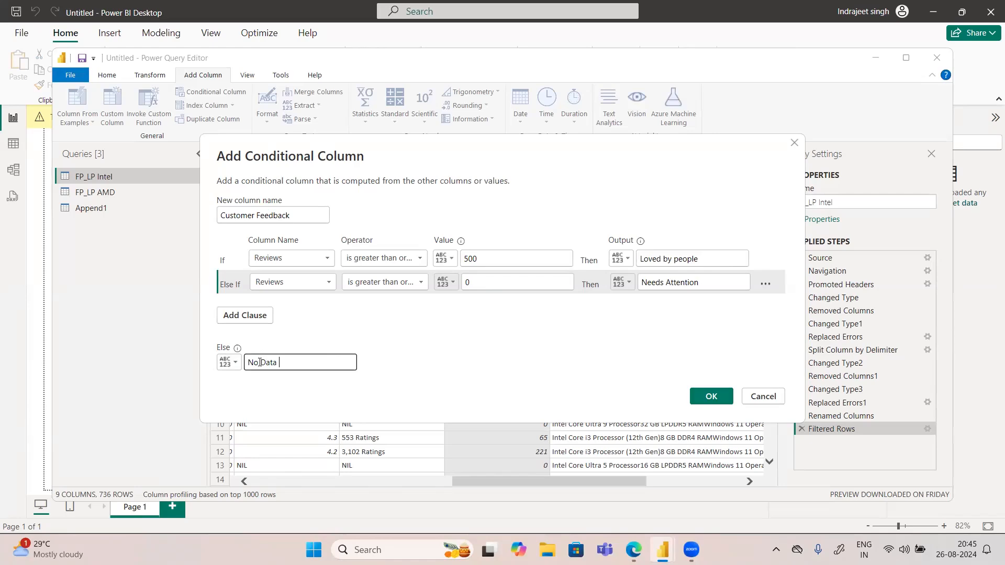
text(Available)
click(710, 397)
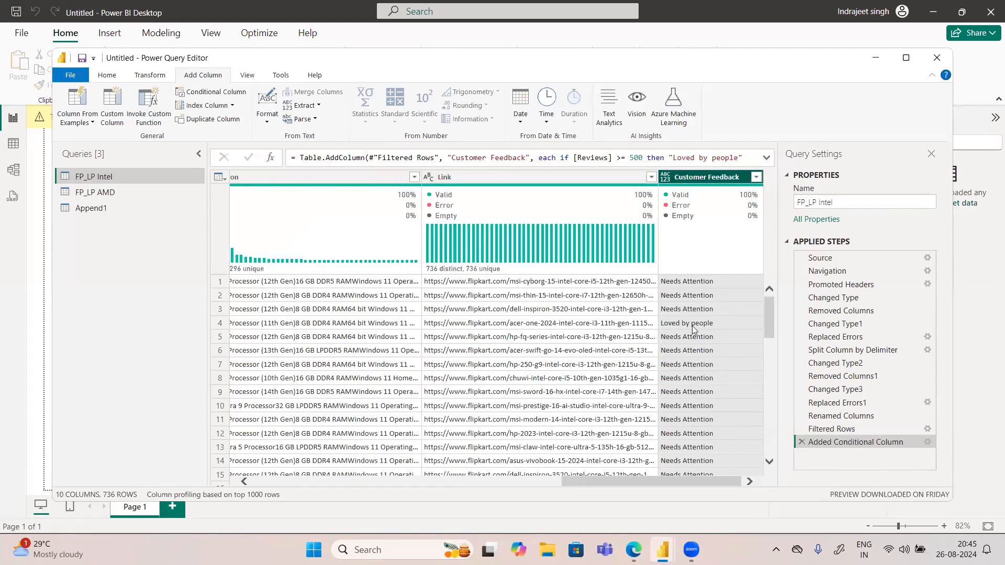
Step: Review the values in the Customer Feedback column and look at the Custom Column options without adding one
scroll(711, 348, down, 3)
scroll(711, 346, down, 10)
scroll(666, 374, down, 3)
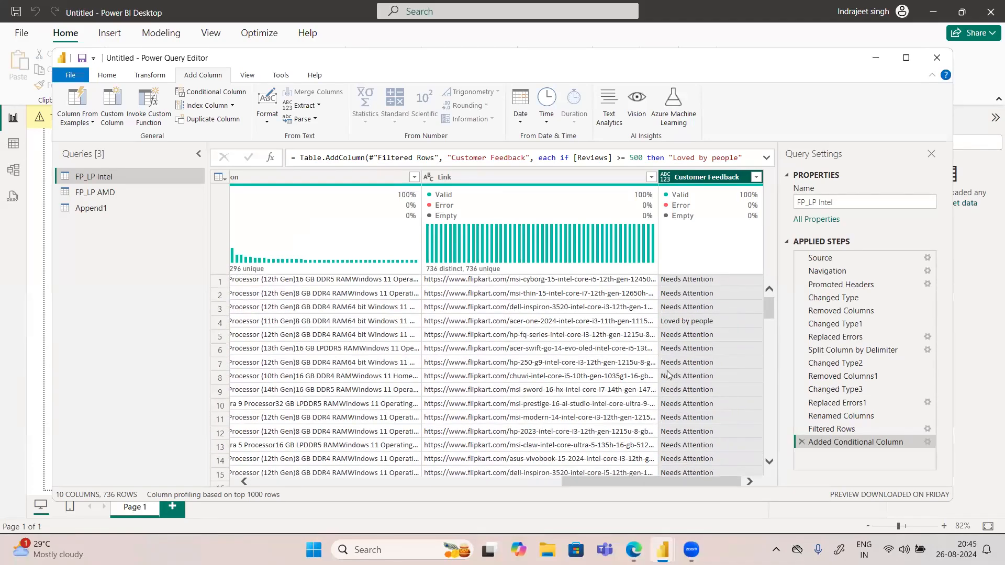
scroll(666, 373, down, 2)
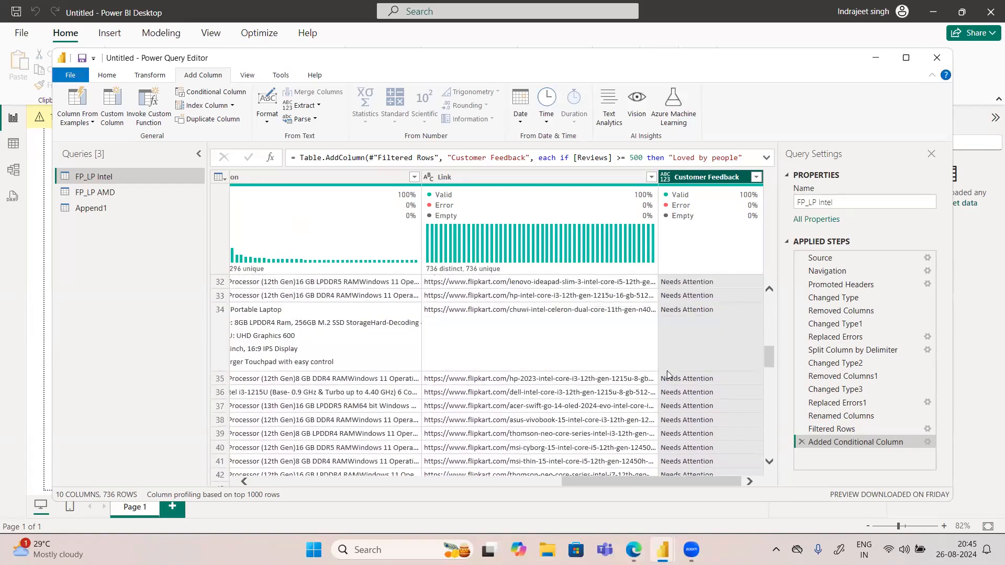
click(113, 111)
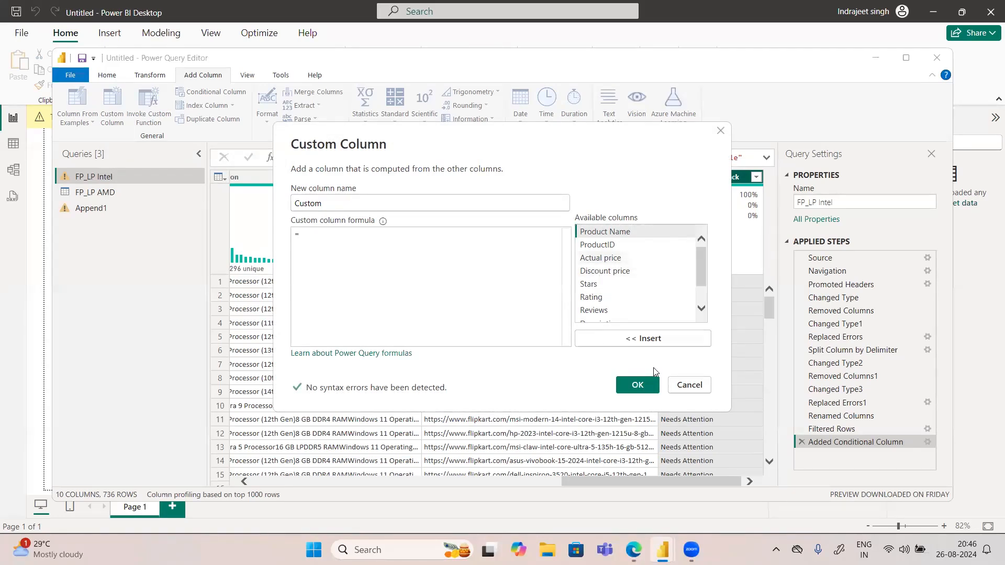
click(689, 386)
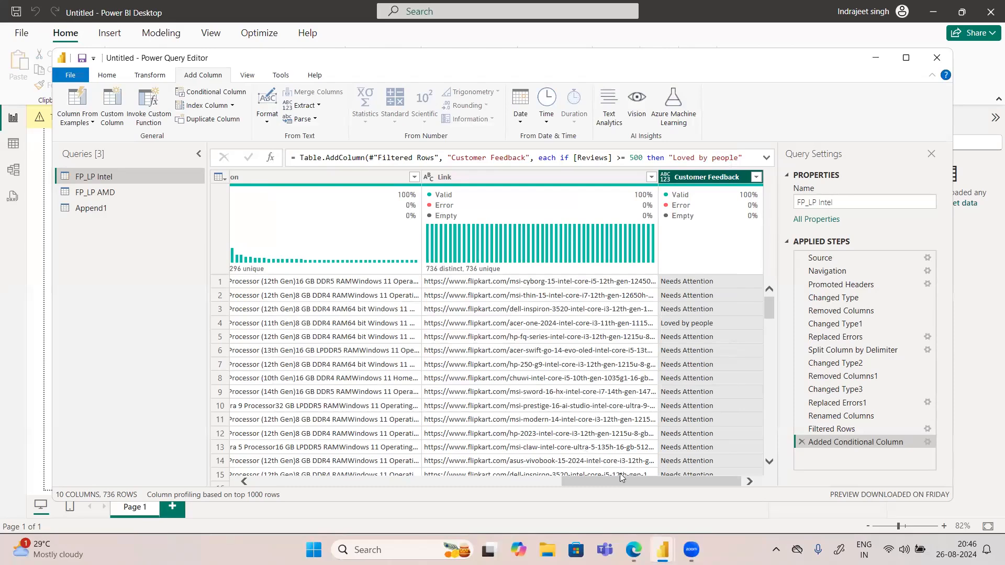
Step: Add an index column starting from 1 to the FP_LP Intel query and check its numbering
drag(614, 478, 306, 479)
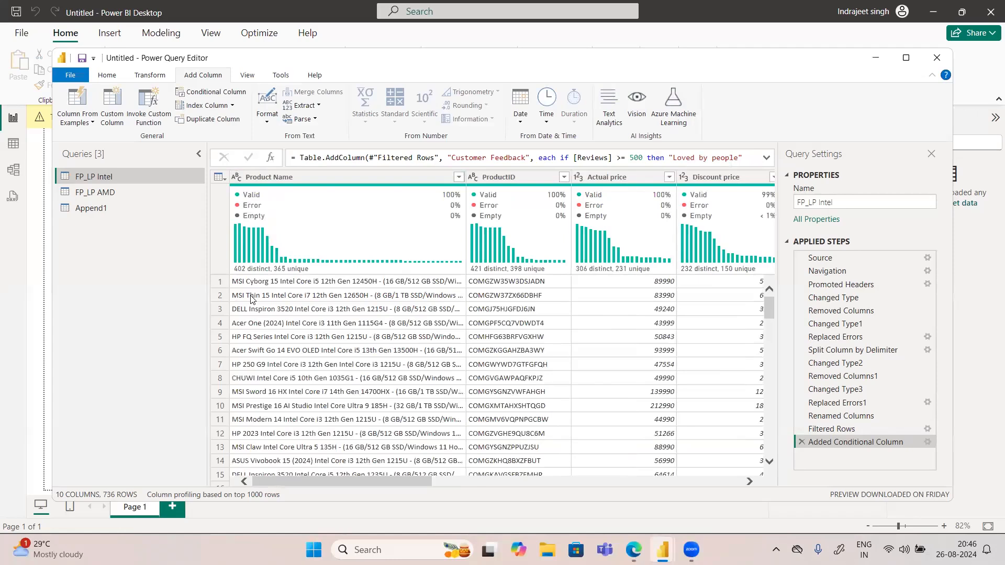
click(231, 110)
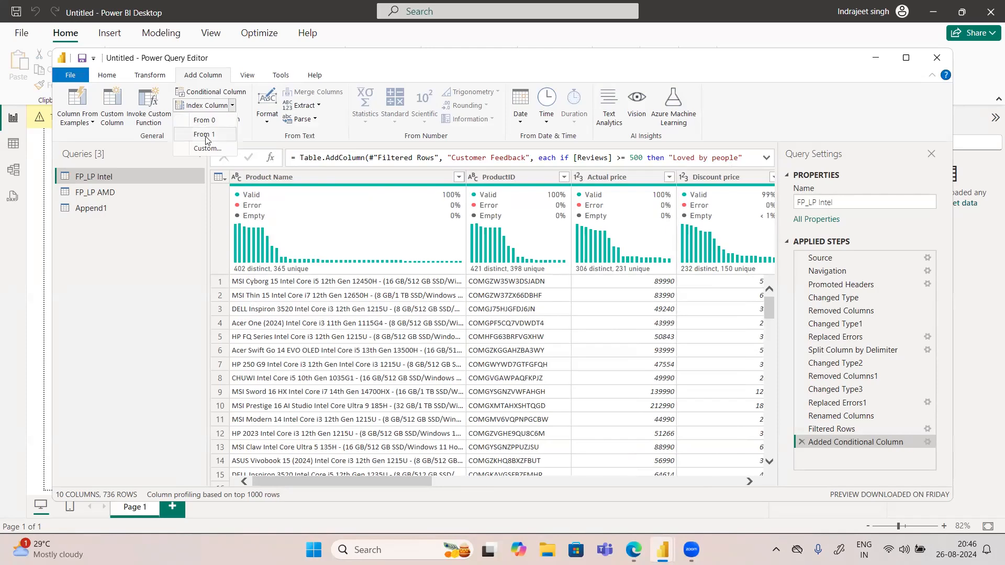
click(206, 136)
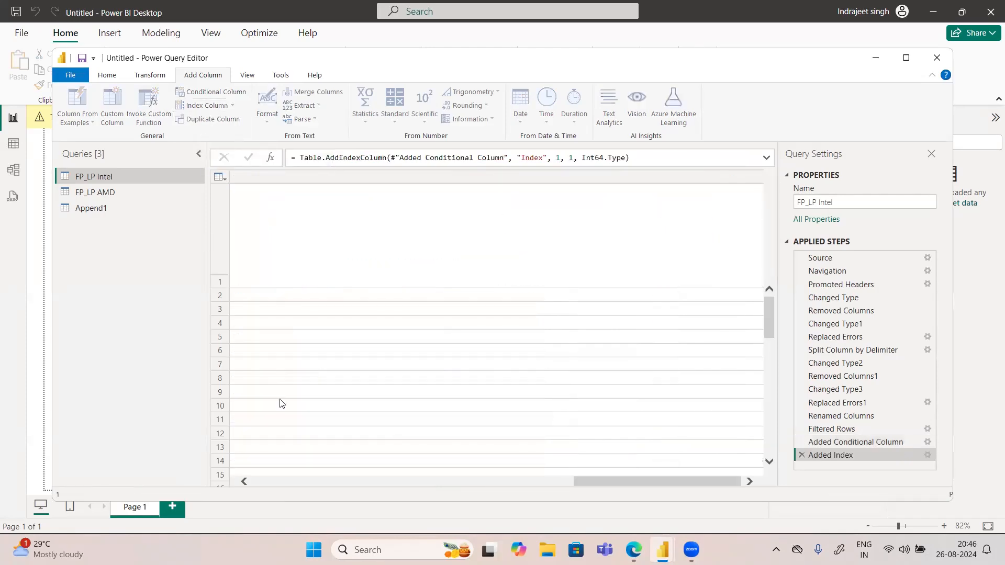
scroll(712, 382, down, 3)
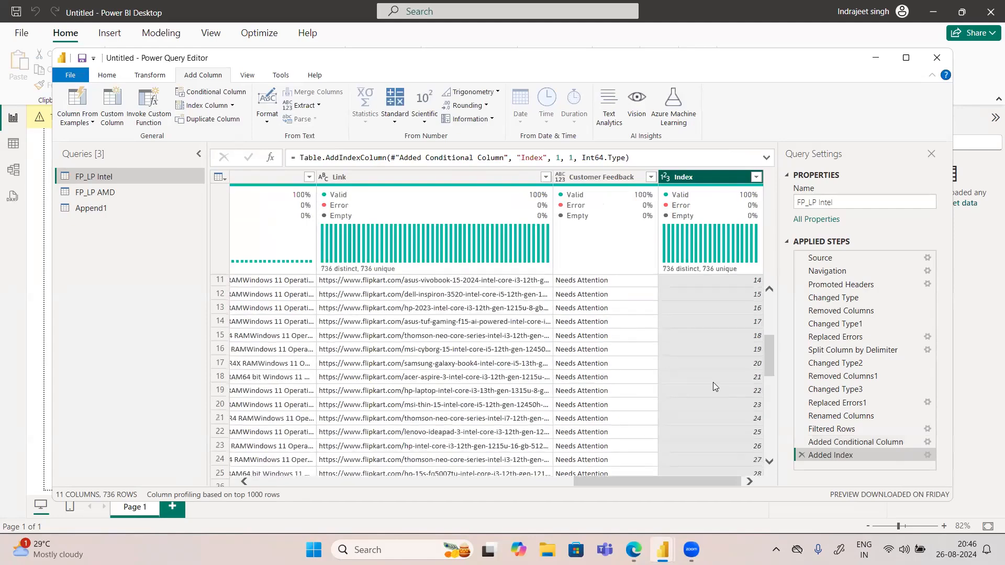
scroll(713, 383, down, 20)
scroll(713, 382, up, 20)
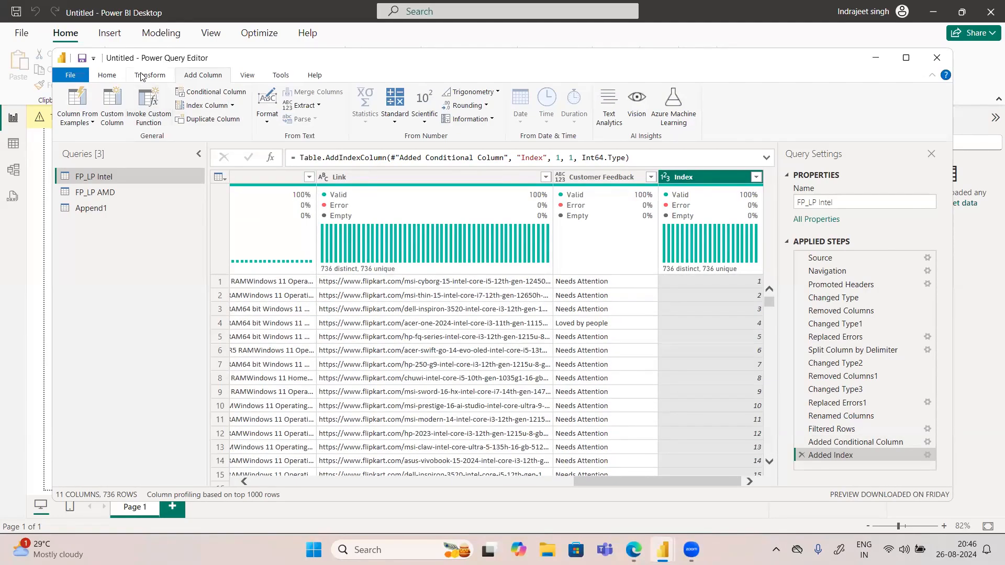
Step: Select the Customer Feedback column in FP_LP Intel, and refresh the preview of the Append1 query
click(142, 77)
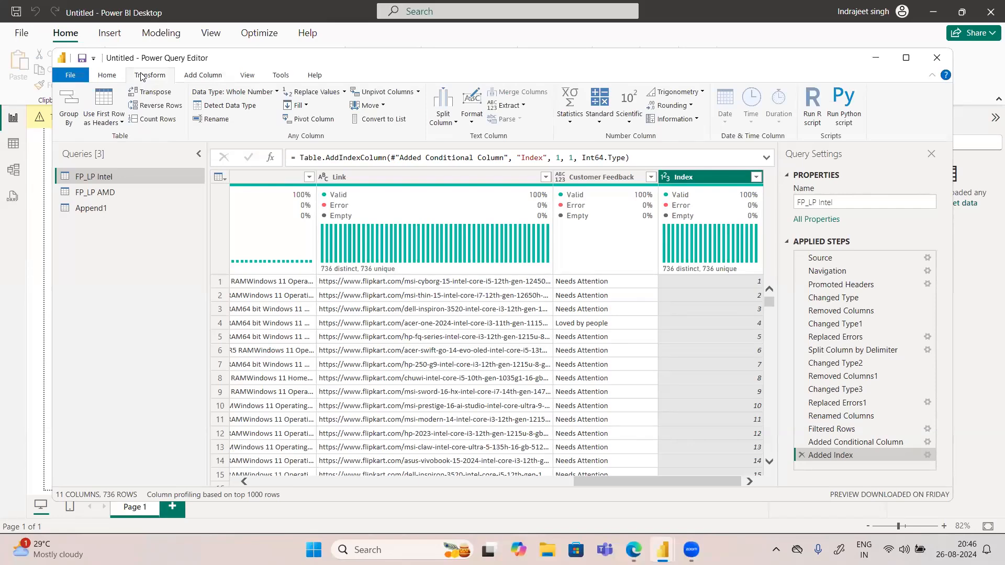
click(574, 178)
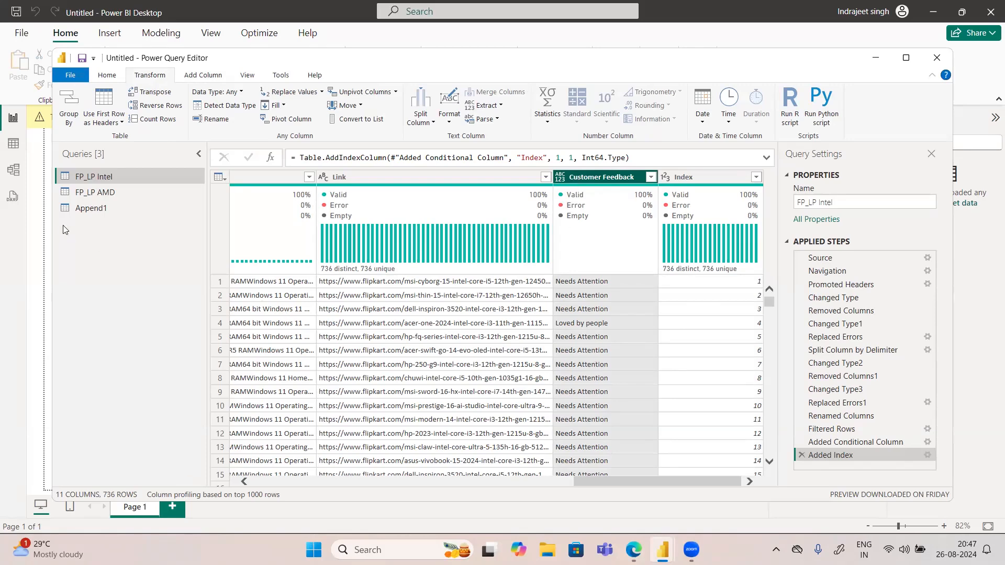
drag(71, 210, 86, 211)
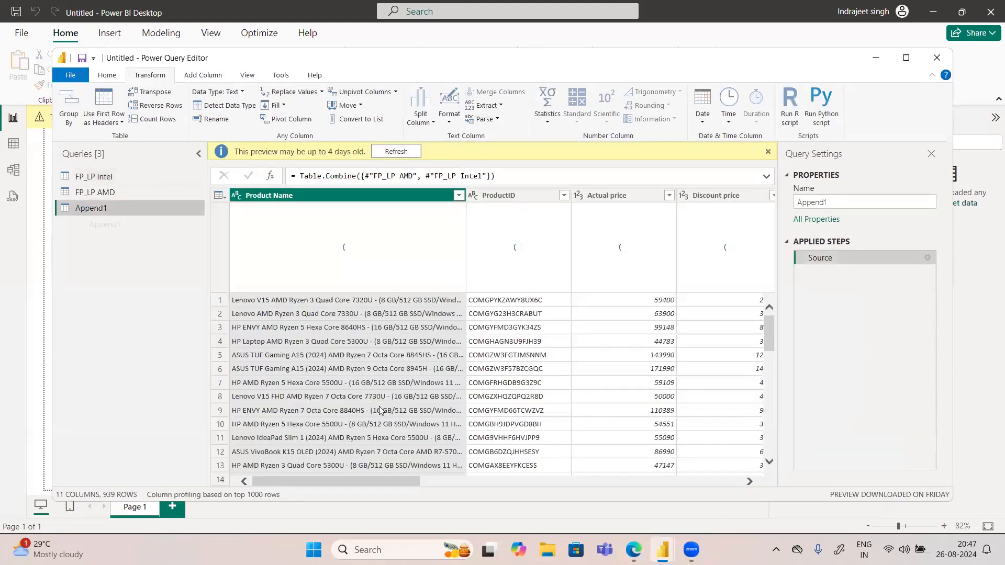
click(403, 151)
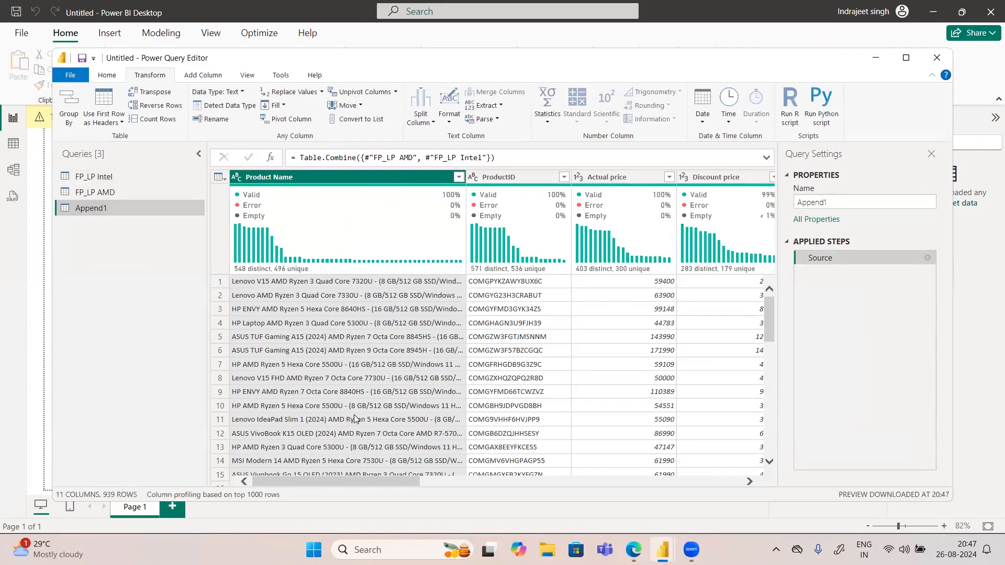
Step: Compare the source queries with Append1 and examine the distinct Customer Feedback values in Append1
click(77, 180)
click(90, 191)
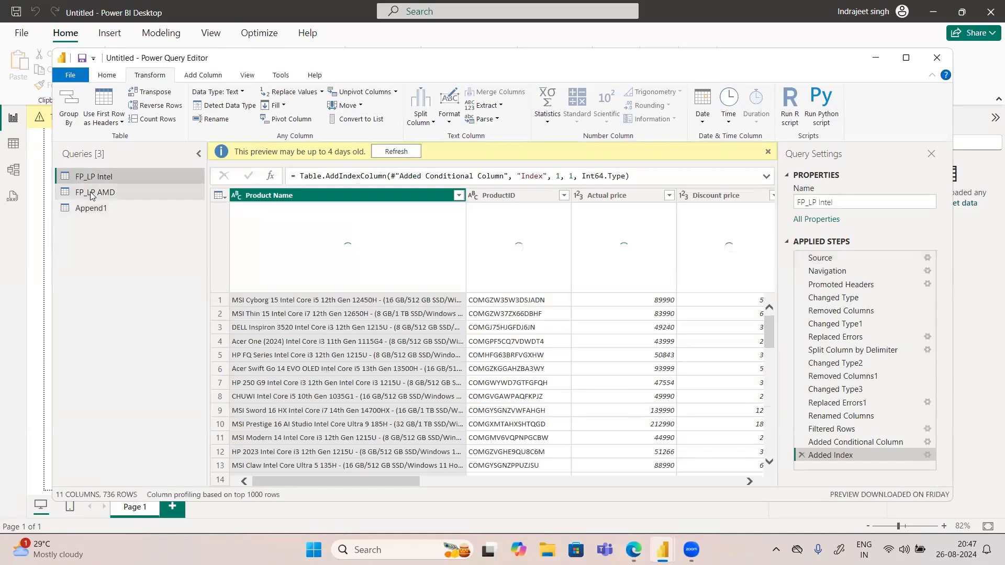
click(93, 208)
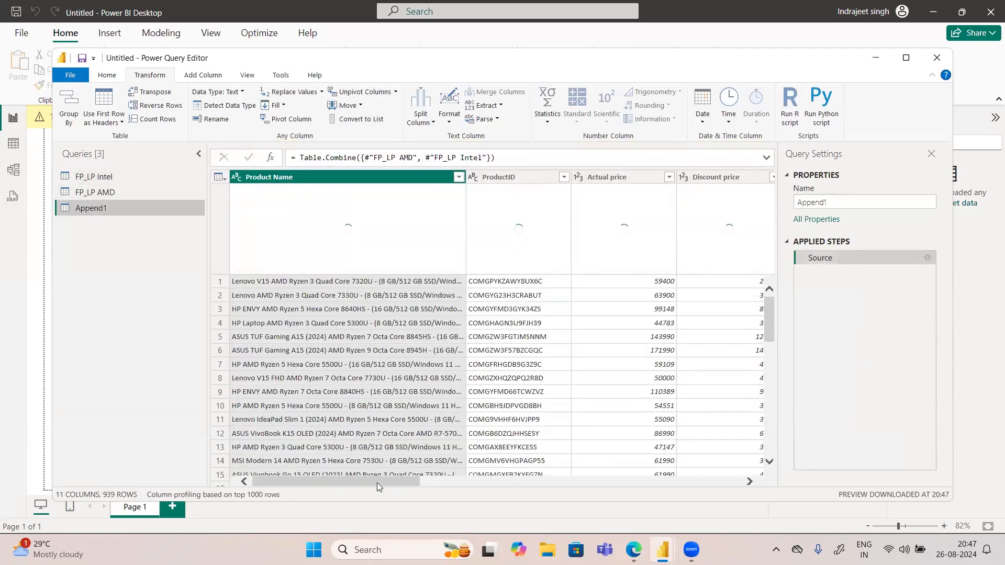
drag(377, 482, 904, 463)
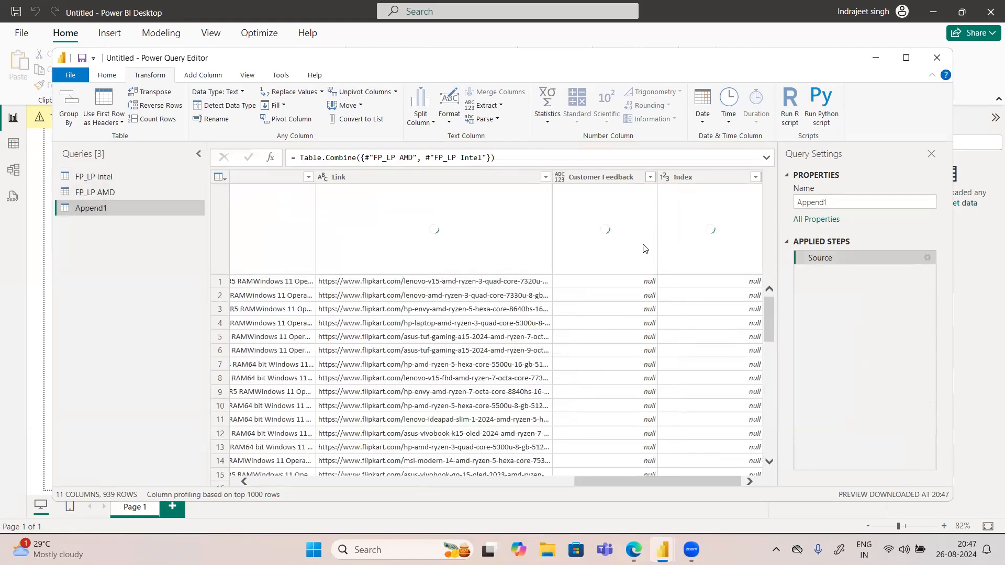
click(650, 177)
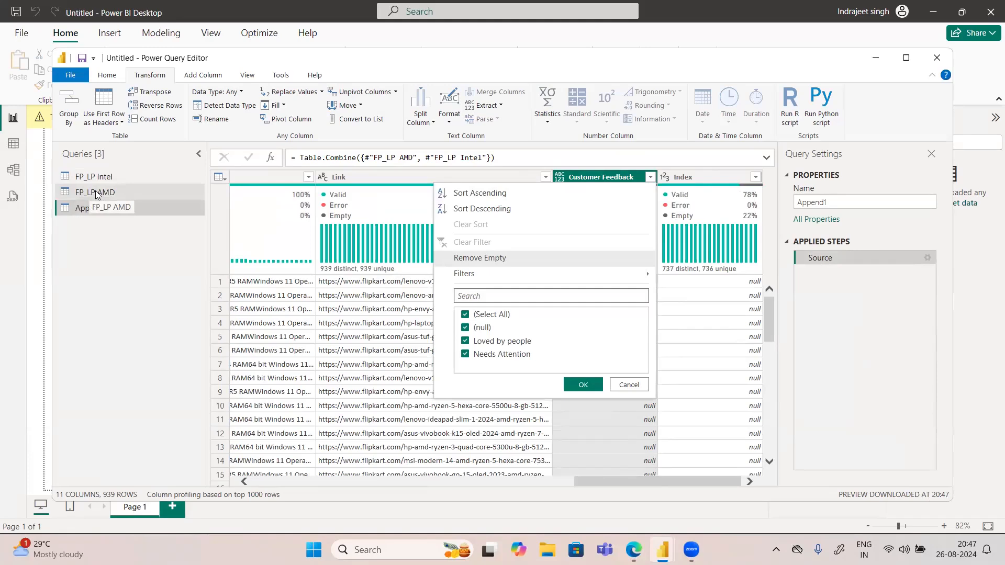
Step: Switch to the PowerPoint deck in the browser, present blank slide 2, and handwrite "AMD" in red with a rectangle beneath it
click(633, 549)
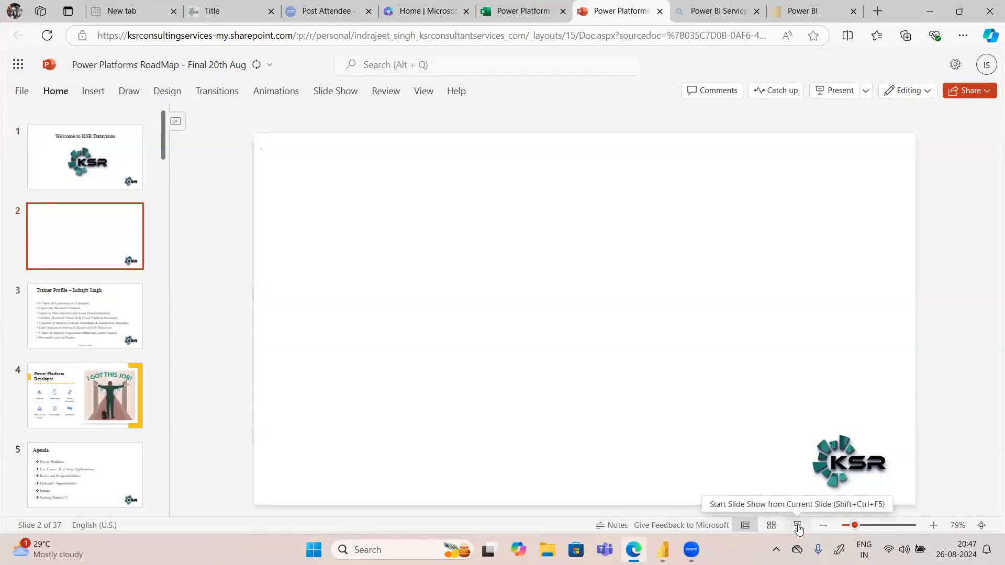
click(798, 527)
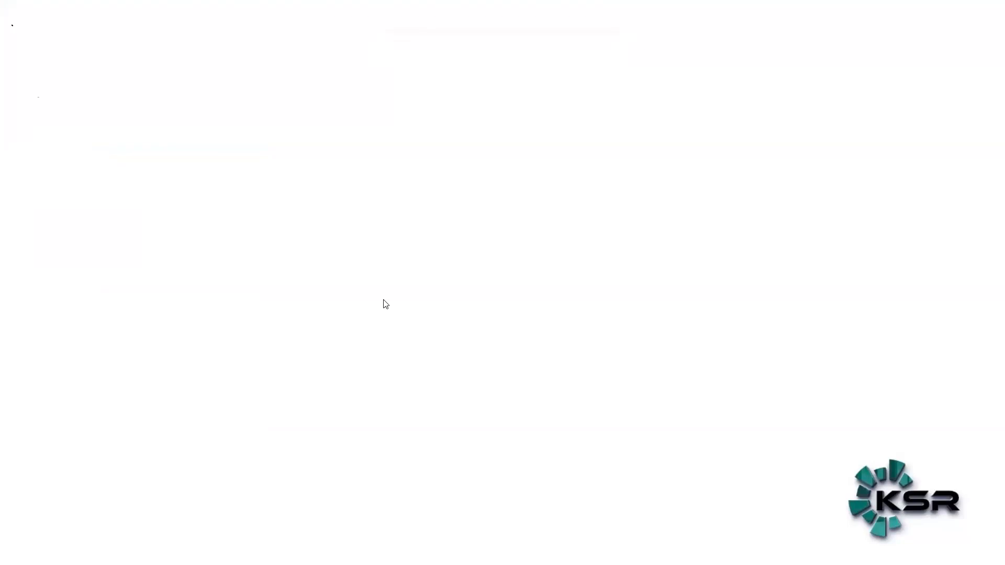
drag(38, 92, 34, 112)
mouse_move(37, 91)
mouse_down()
mouse_move(40, 111)
mouse_move(60, 114)
mouse_up()
drag(68, 102, 68, 116)
mouse_move(186, 136)
mouse_down()
mouse_move(63, 129)
mouse_move(67, 191)
mouse_move(179, 202)
mouse_move(189, 150)
mouse_move(182, 203)
mouse_up()
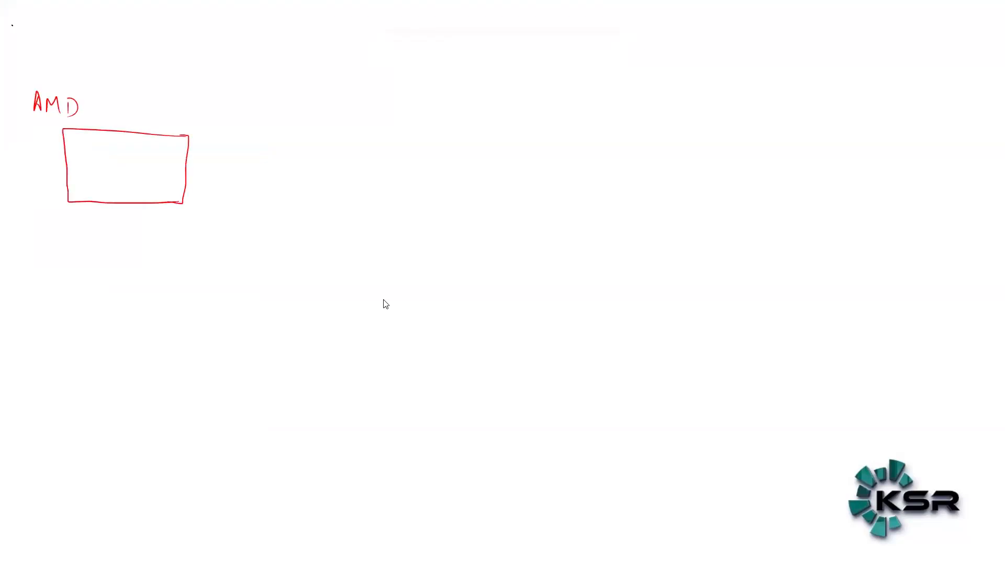
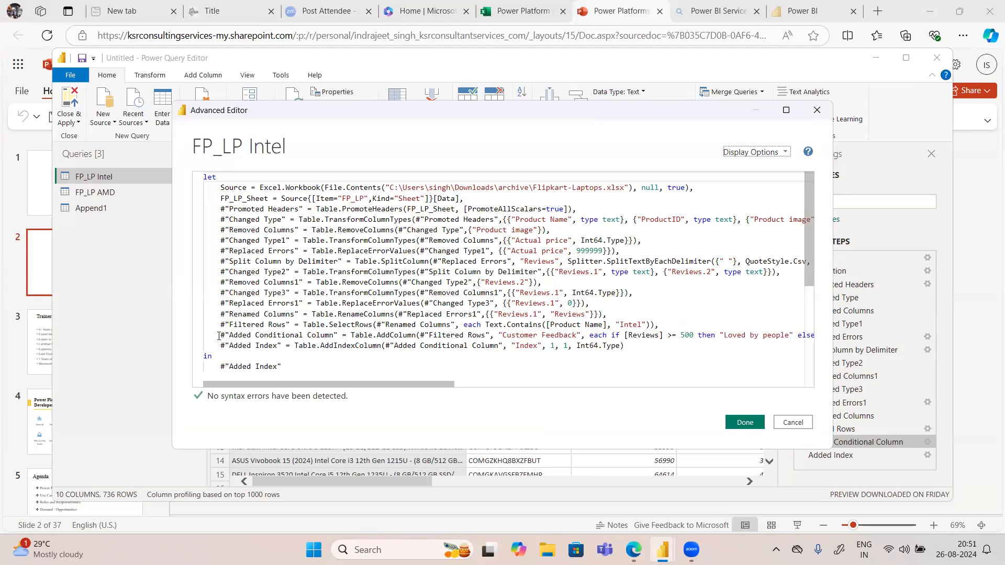
Step: Copy the "Added Conditional Column" line from the FP_LP Intel code and close the Advanced Editor without changes
click(219, 335)
mouse_move(218, 335)
mouse_down()
mouse_move(283, 370)
mouse_move(633, 349)
mouse_move(147, 369)
mouse_move(212, 348)
mouse_up()
key(ctrl+c)
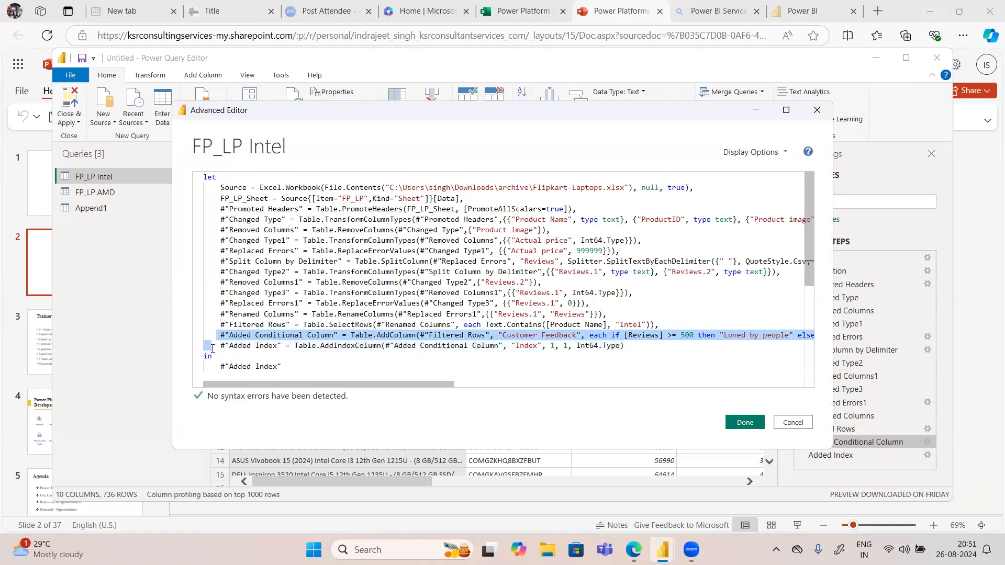
click(801, 423)
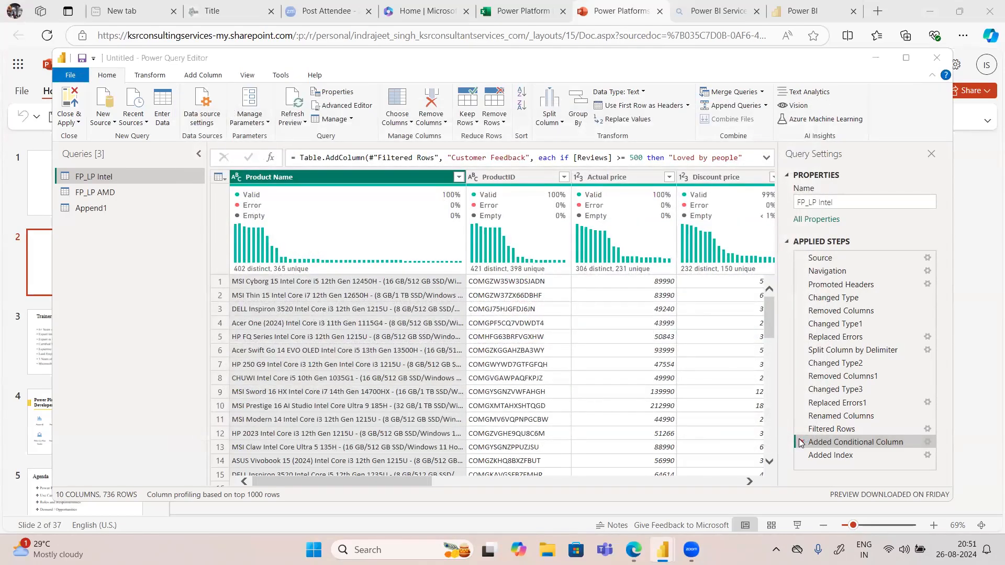
Step: Delete the Added Conditional Column and Added Index steps from the FP_LP Intel query
click(801, 442)
click(618, 301)
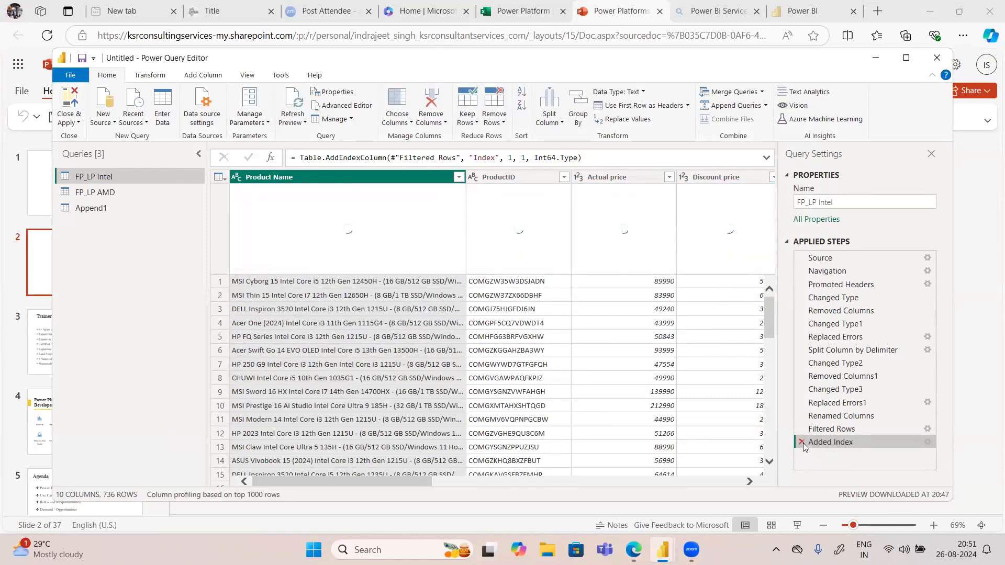
click(801, 442)
Step: Open the Append1 code in the Advanced Editor and paste the copied Customer Feedback line after the Source line, separated by a comma
click(94, 210)
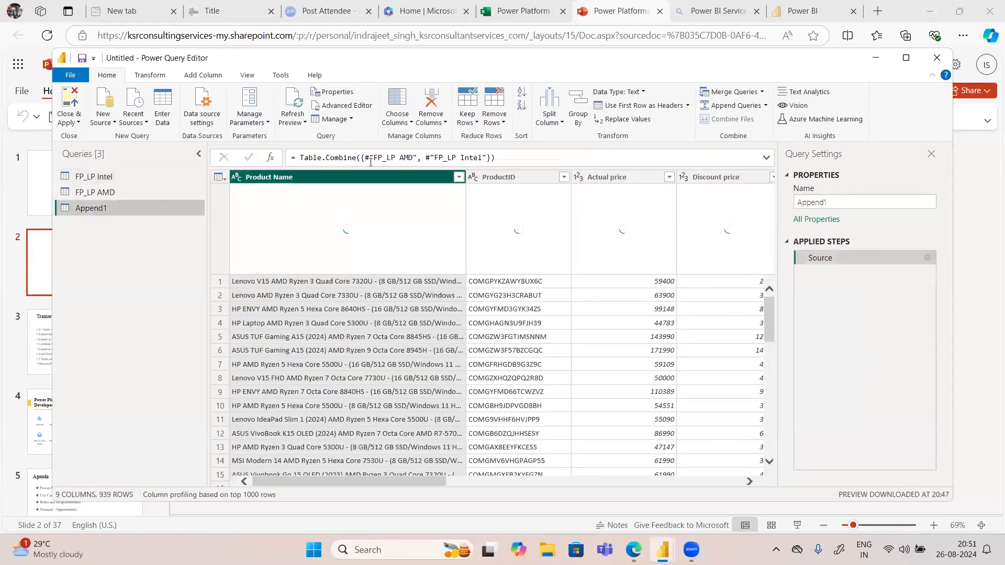
click(346, 105)
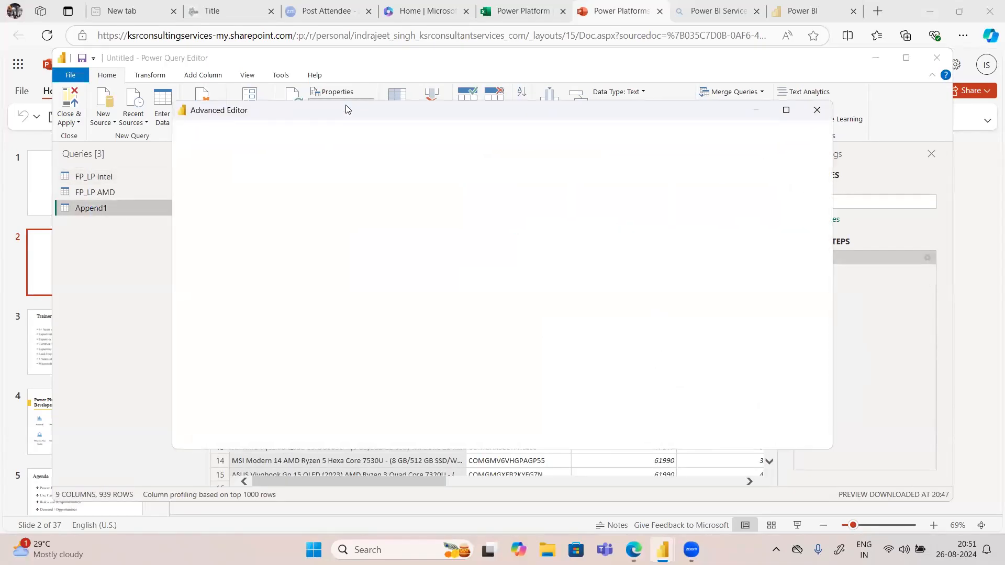
click(460, 187)
text(, #"FP_LP Intel"}),)
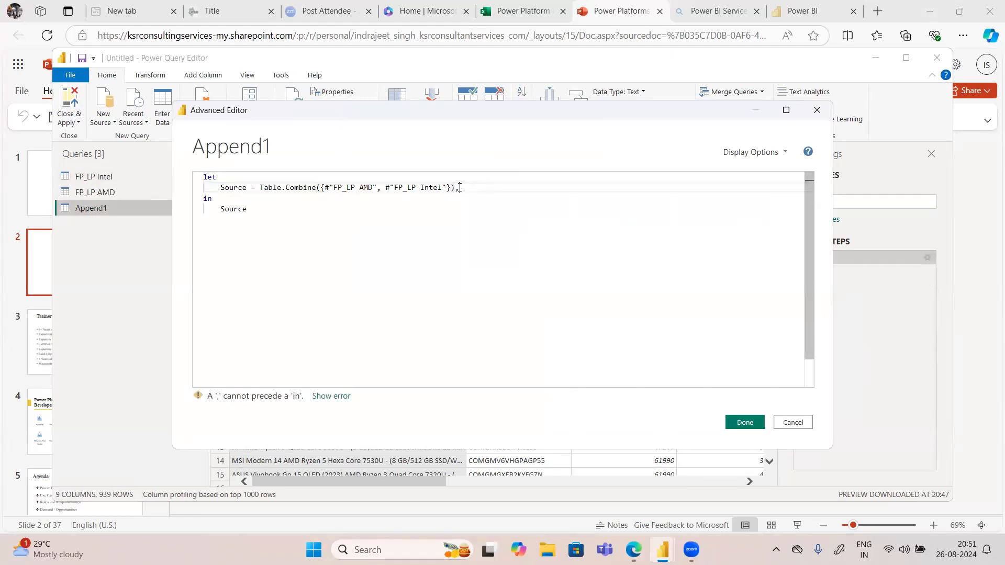
key(Return)
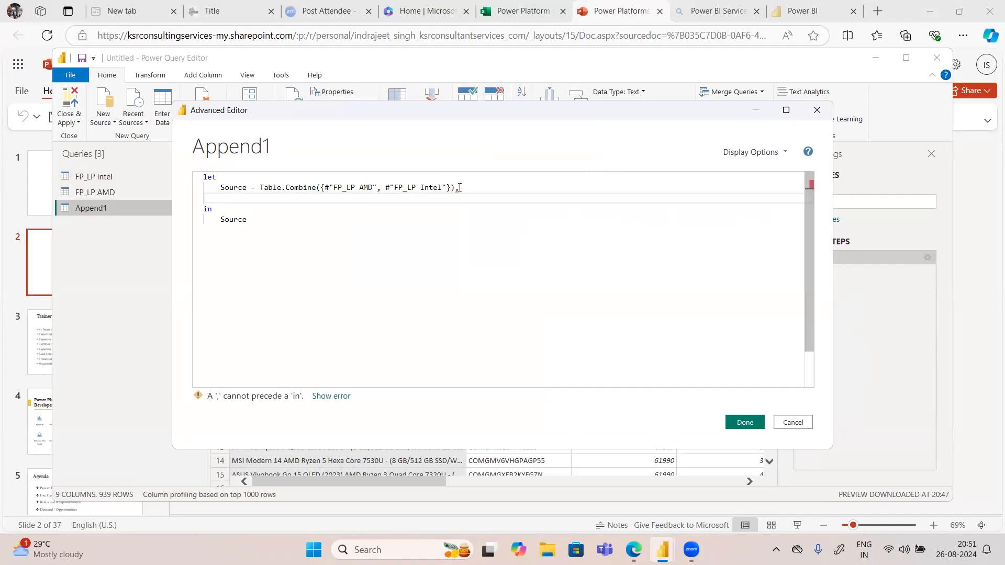
key(ctrl+v)
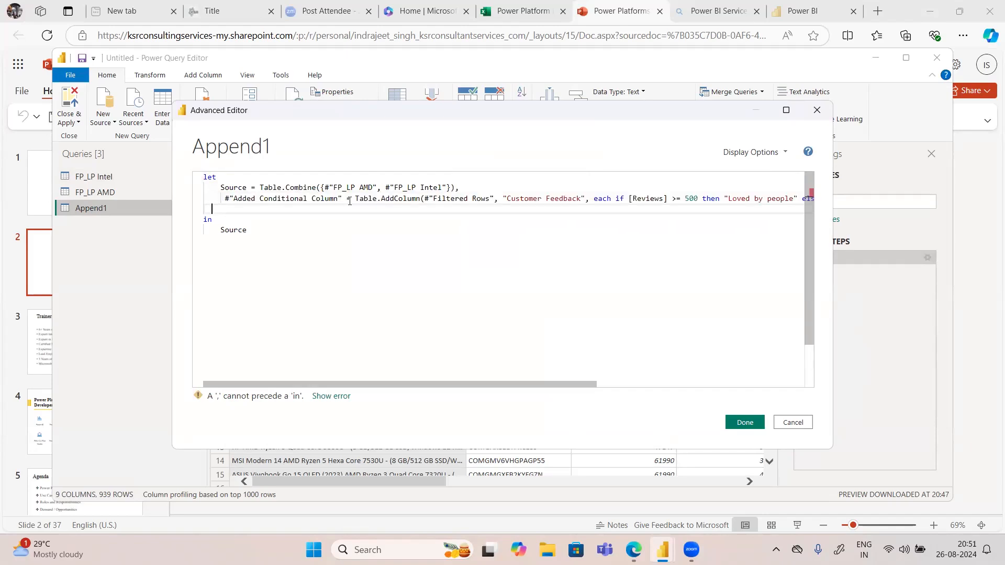
Step: Make the pasted step reference #"Source", return #"Added Conditional Column" as the Append1 output, and apply the code
drag(434, 198, 490, 200)
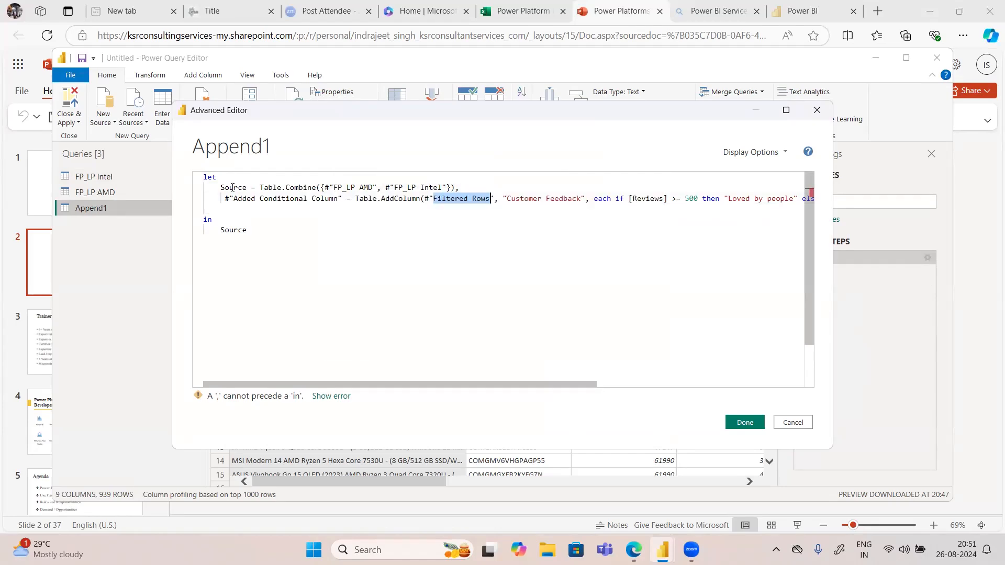
drag(222, 188, 247, 187)
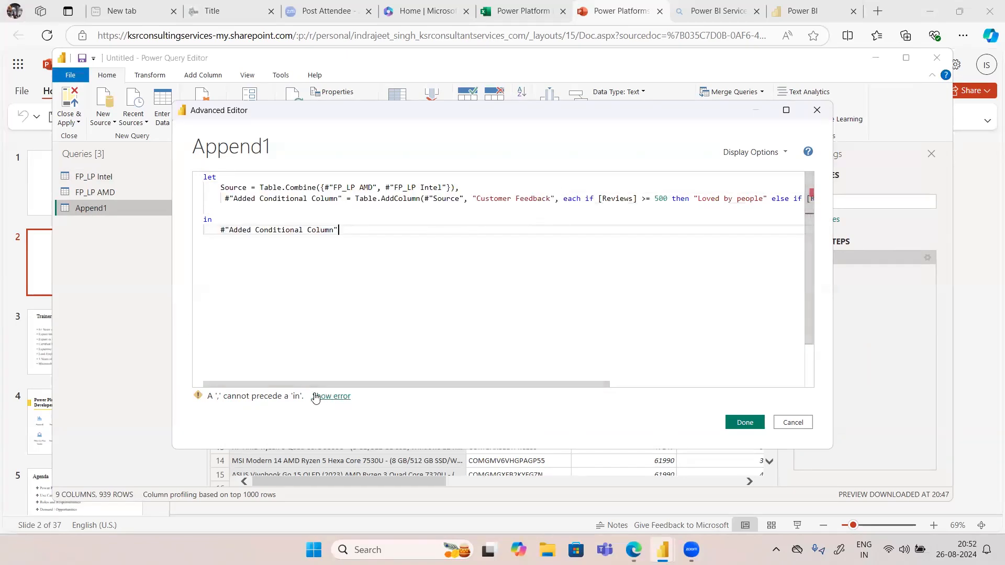
click(462, 189)
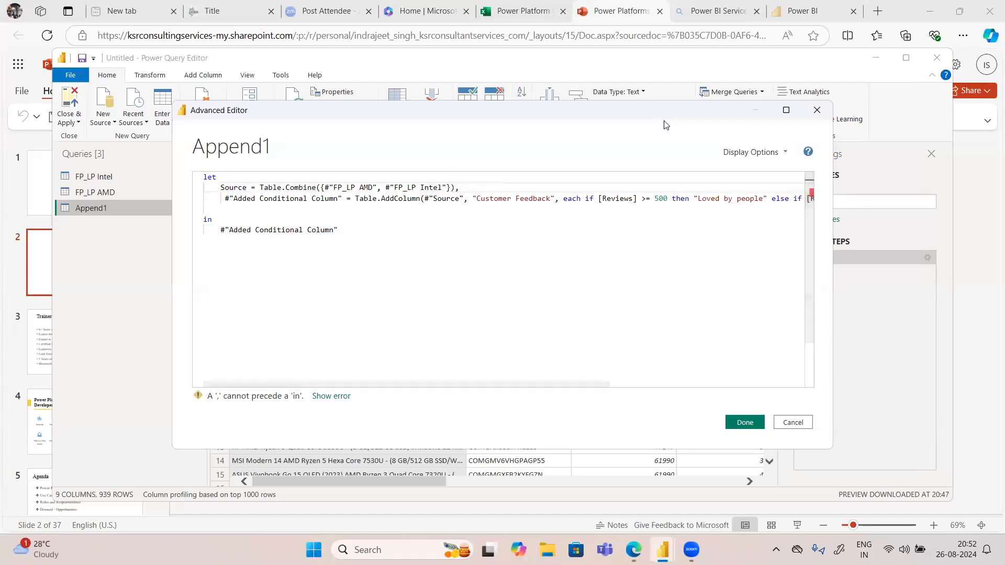
click(745, 422)
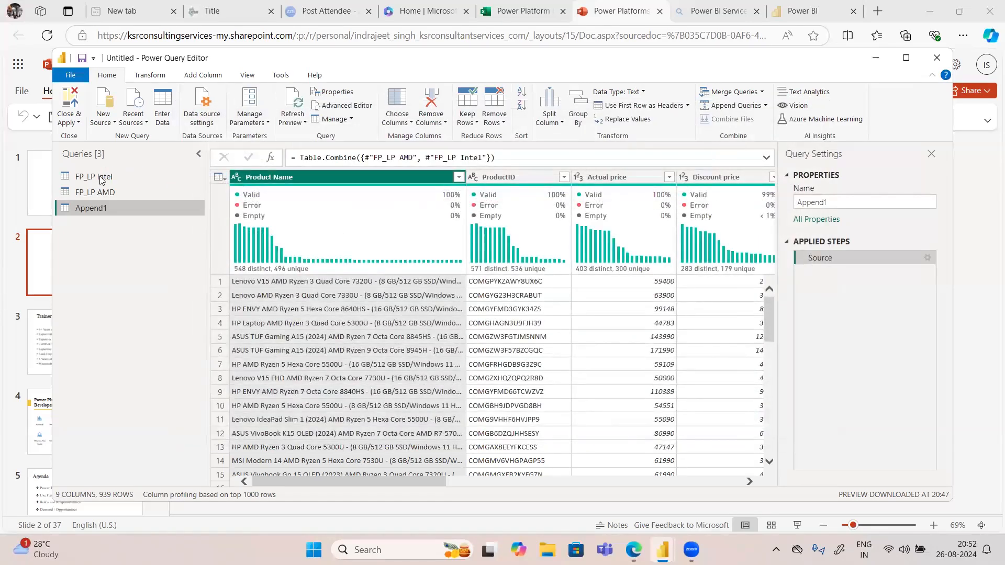
Step: Examine how the FP_LP Intel code references previous steps and ends with its in clause, closing the editor without changes
click(350, 107)
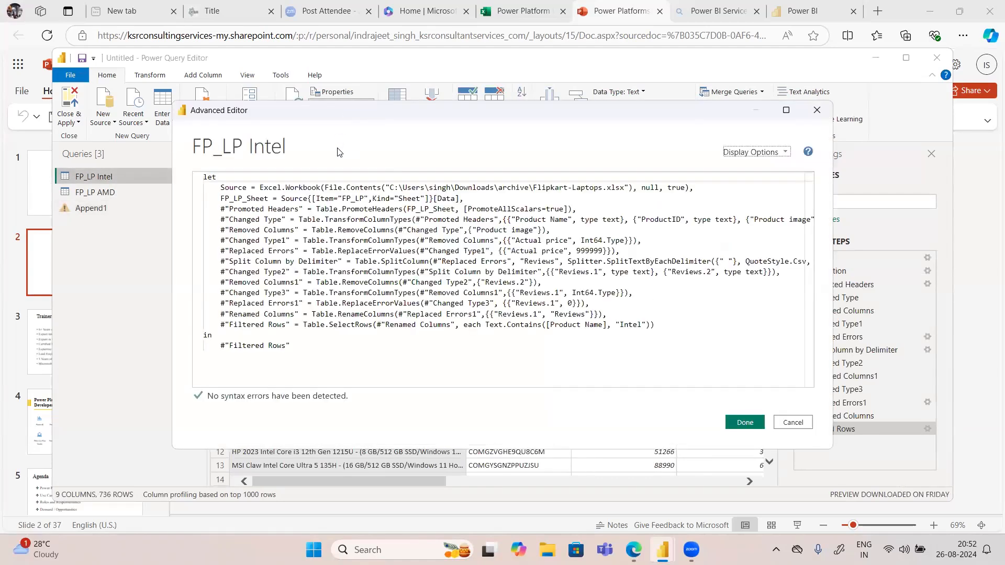
click(694, 189)
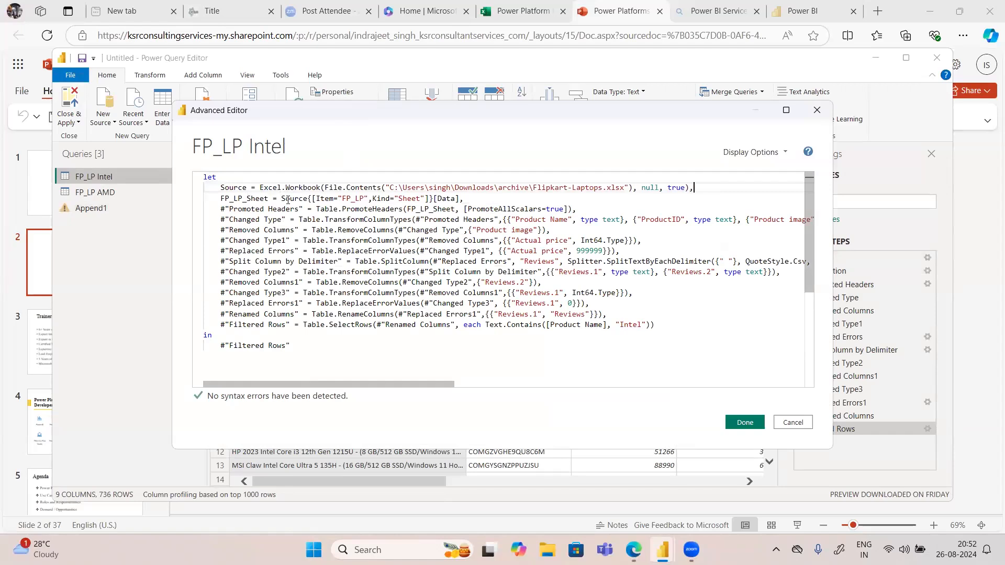
double_click(287, 201)
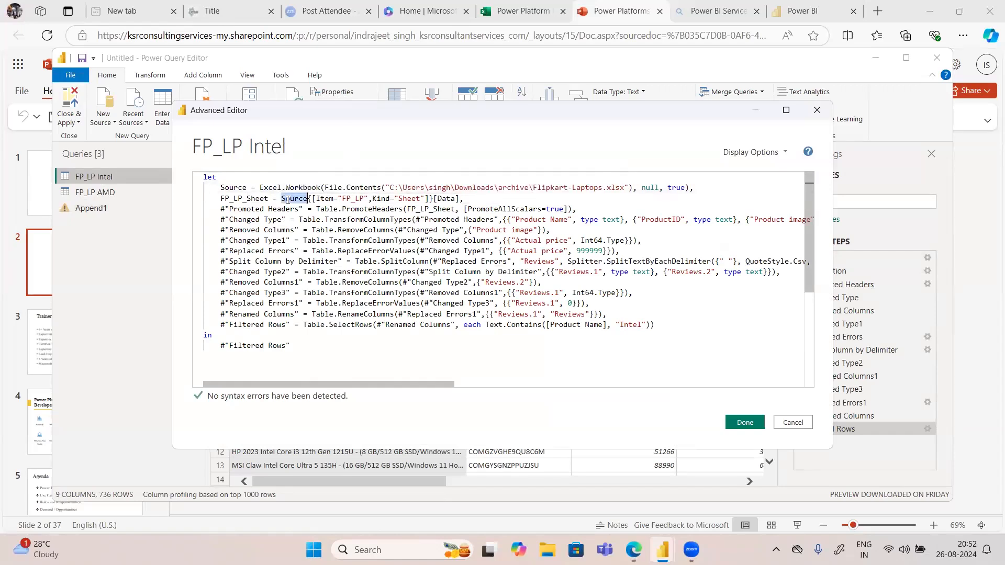
click(413, 210)
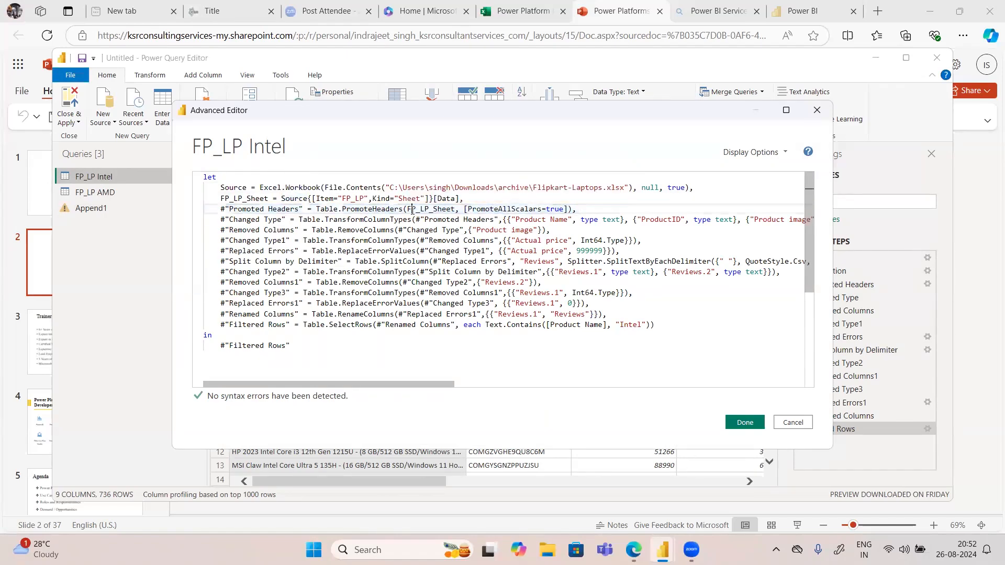
double_click(424, 208)
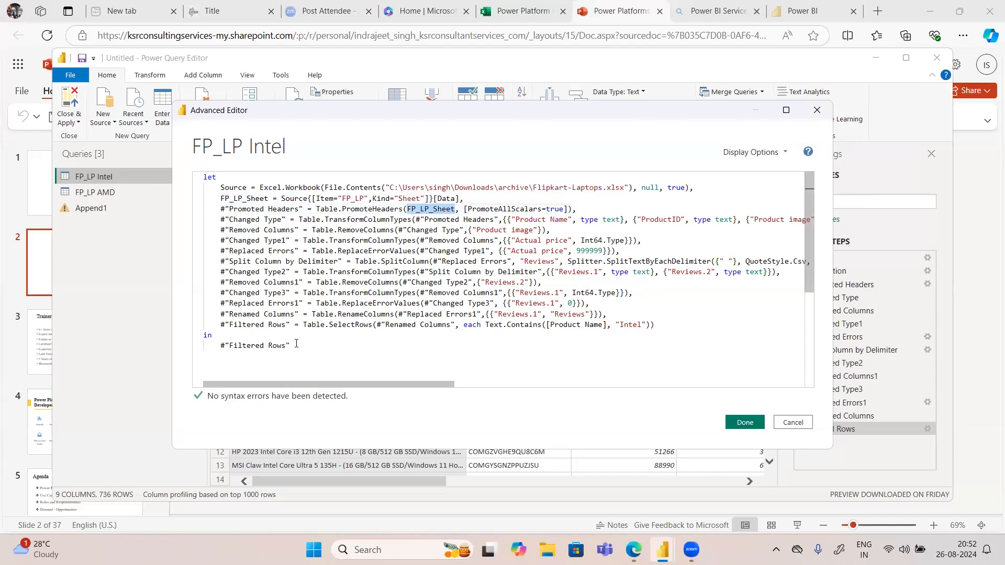
drag(296, 343, 225, 338)
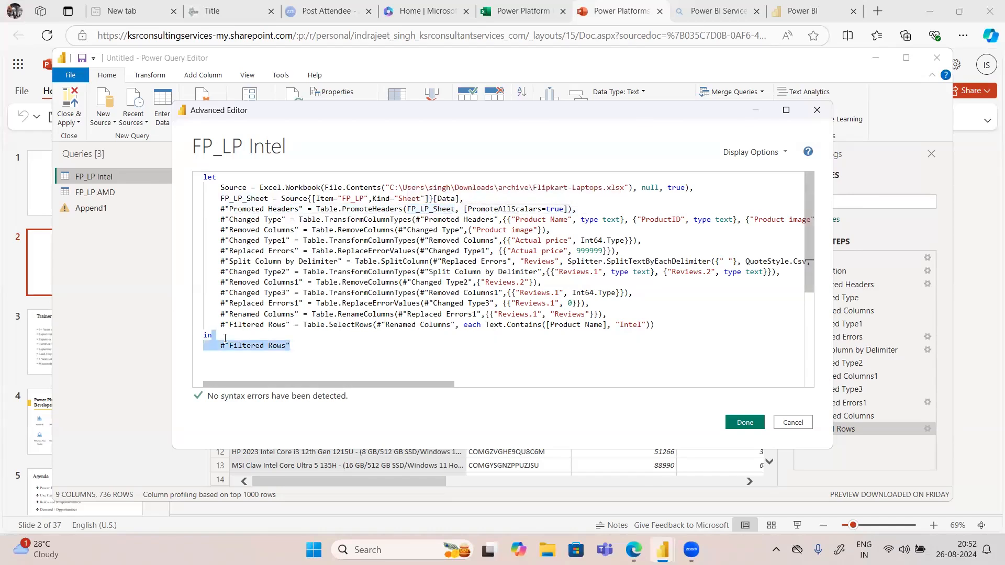
click(791, 423)
Step: Reopen the Append1 code and change the conditional column step's table reference to plain Source
click(95, 208)
click(351, 104)
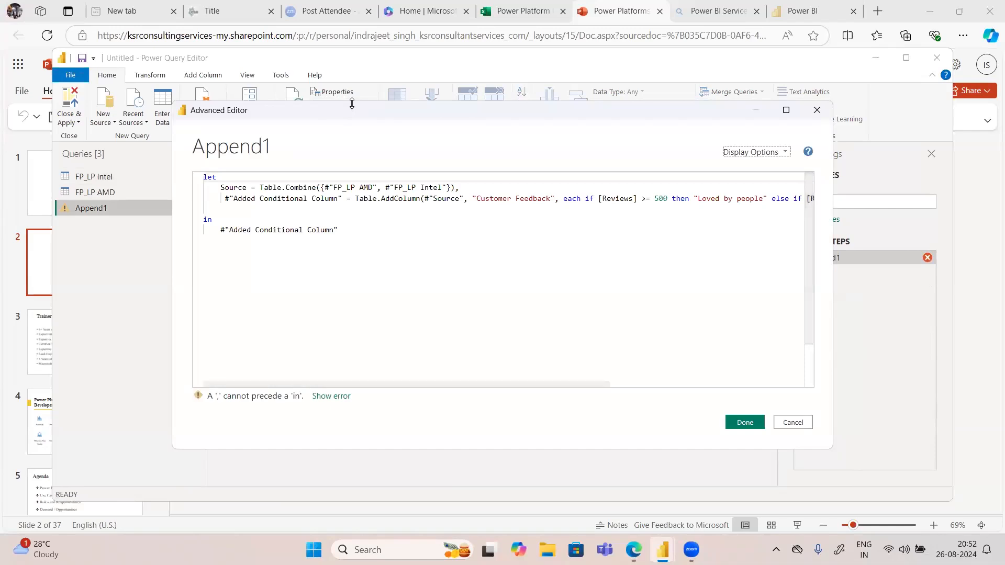
key(BackSpace)
click(432, 198)
key(BackSpace)
key(BackSpace)
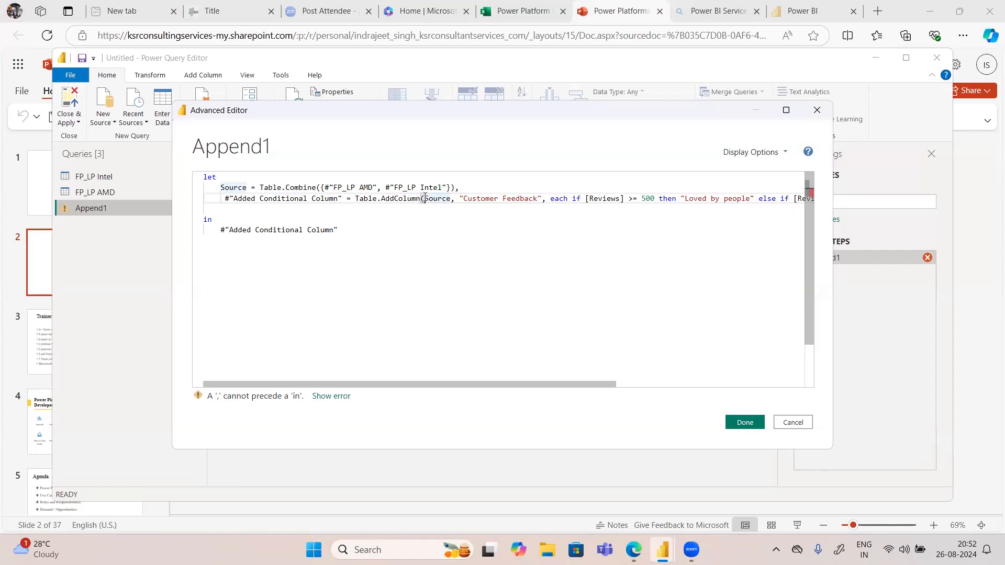
click(335, 187)
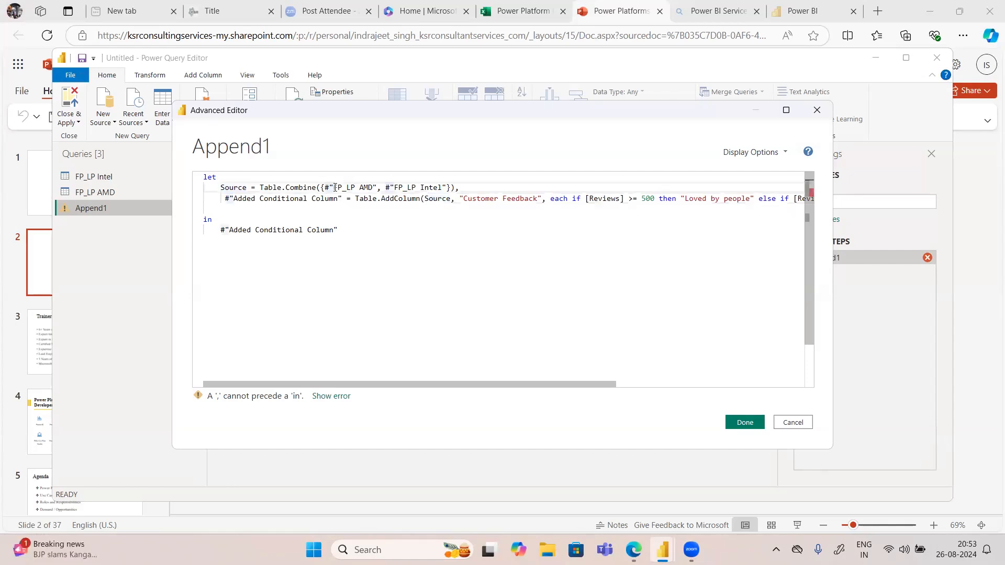
drag(376, 187, 326, 187)
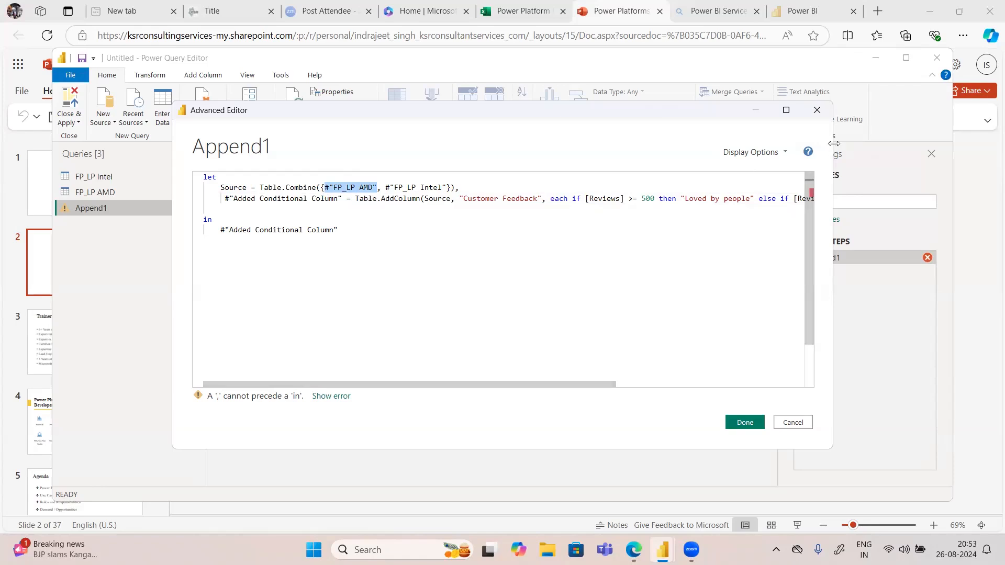
click(769, 153)
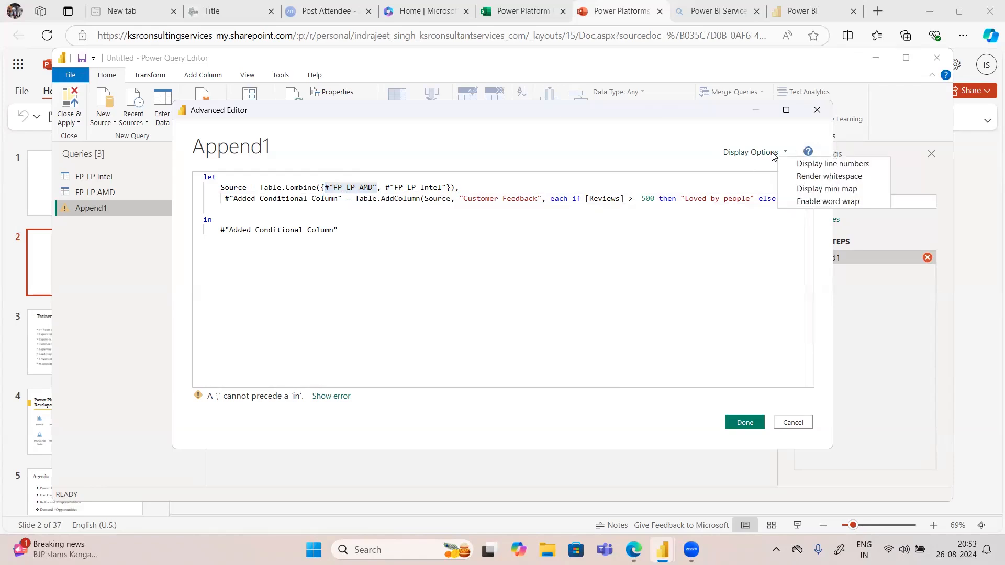
click(755, 116)
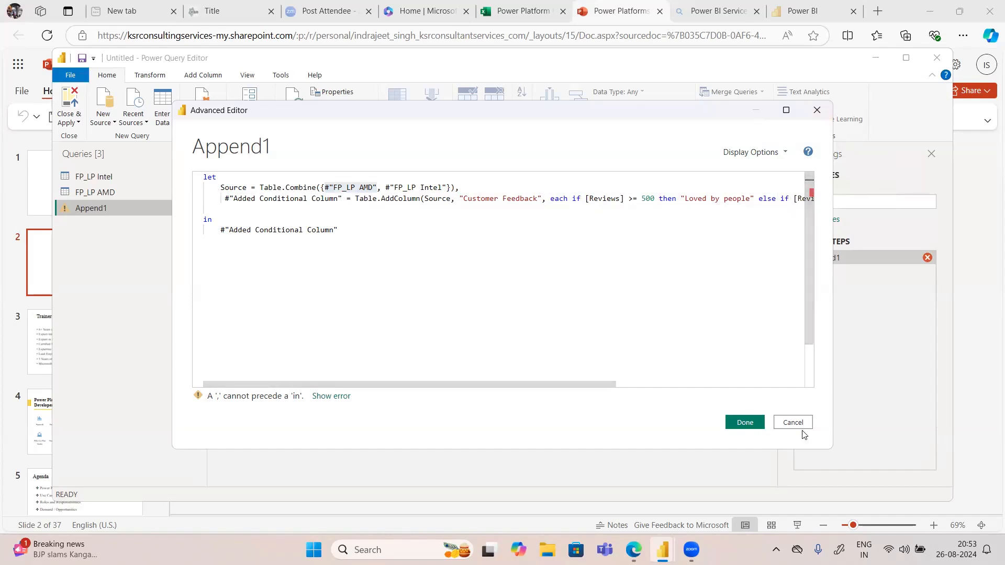
Step: Remove the pasted Customer Feedback line and the trailing comma from the Append1 code, return Source as the output, and apply it
click(205, 208)
key(ctrl+z)
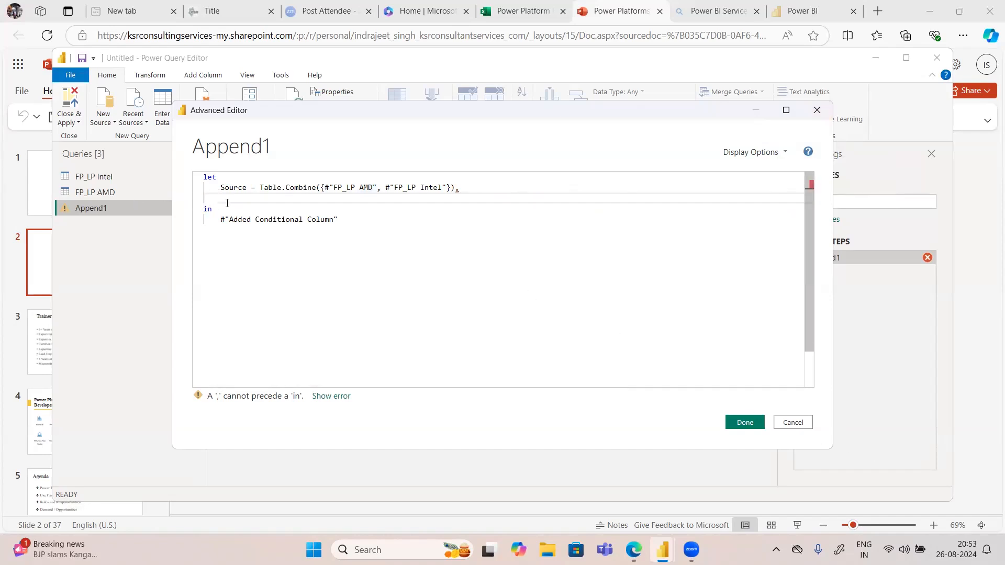
click(461, 187)
key(BackSpace)
drag(344, 219, 255, 220)
click(341, 219)
drag(341, 218, 220, 221)
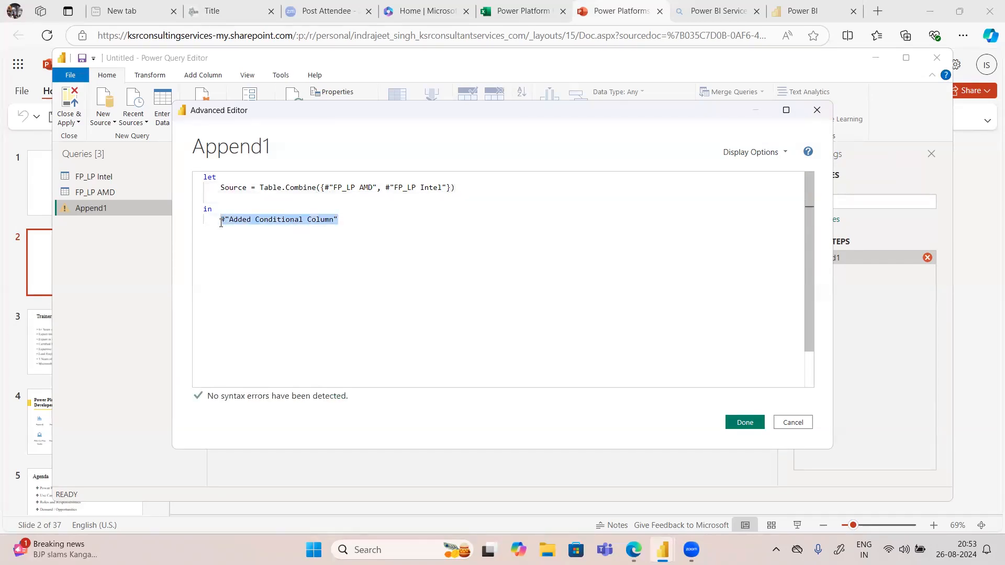
key(BackSpace)
text(Source)
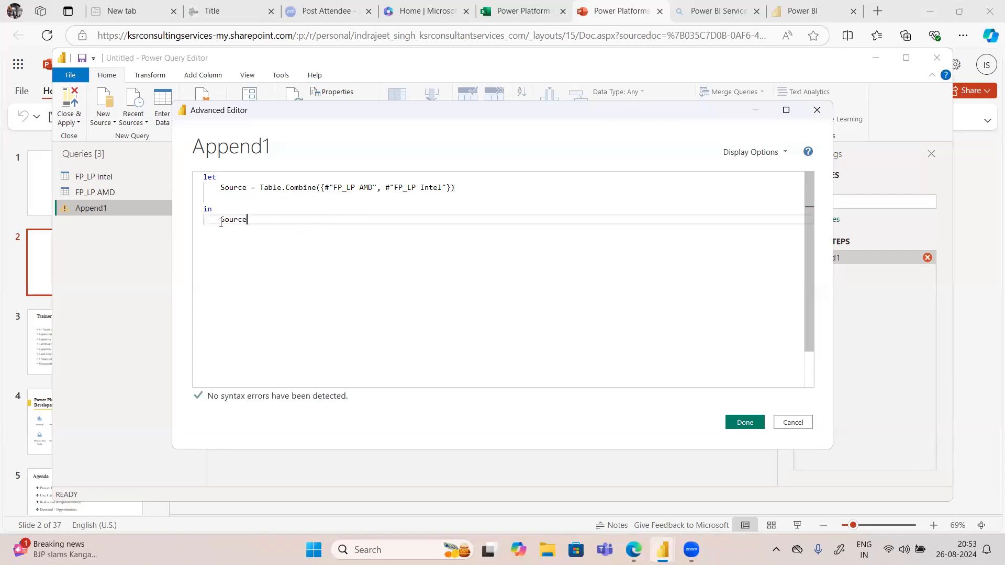
click(745, 422)
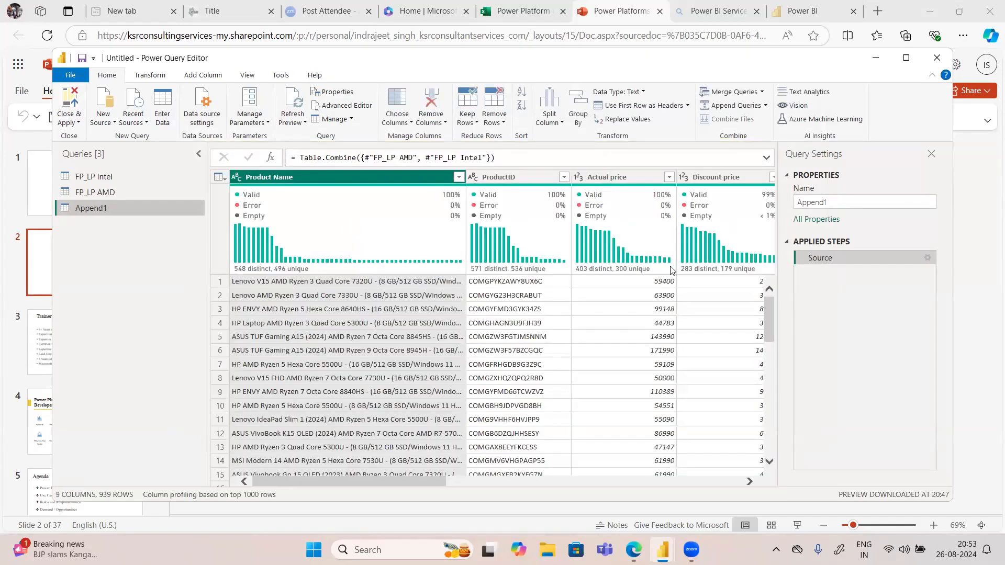
Step: Review the ProductID data type options, the Actual price column, and the remaining columns of Append1
click(486, 178)
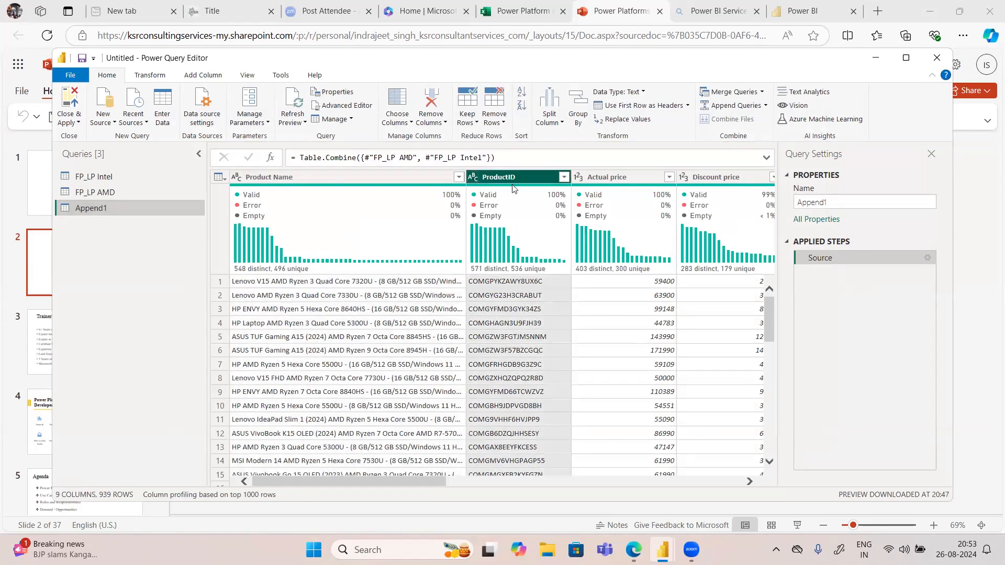
click(473, 178)
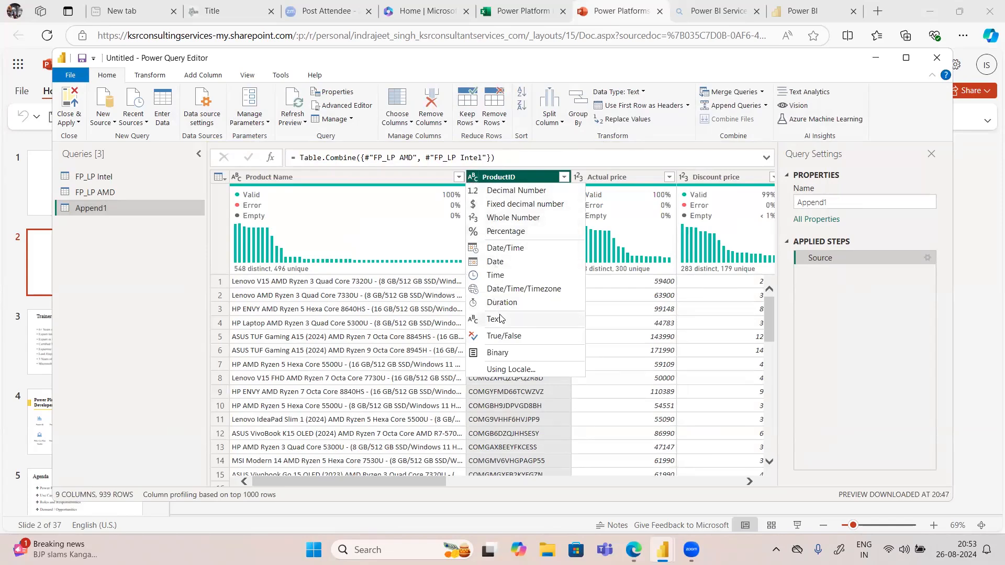
click(634, 183)
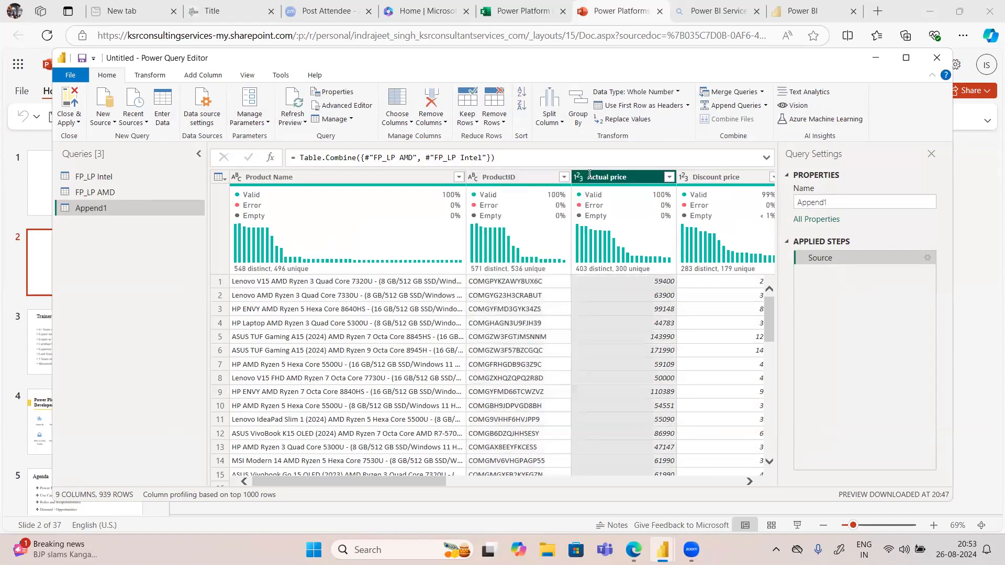
drag(437, 479, 811, 474)
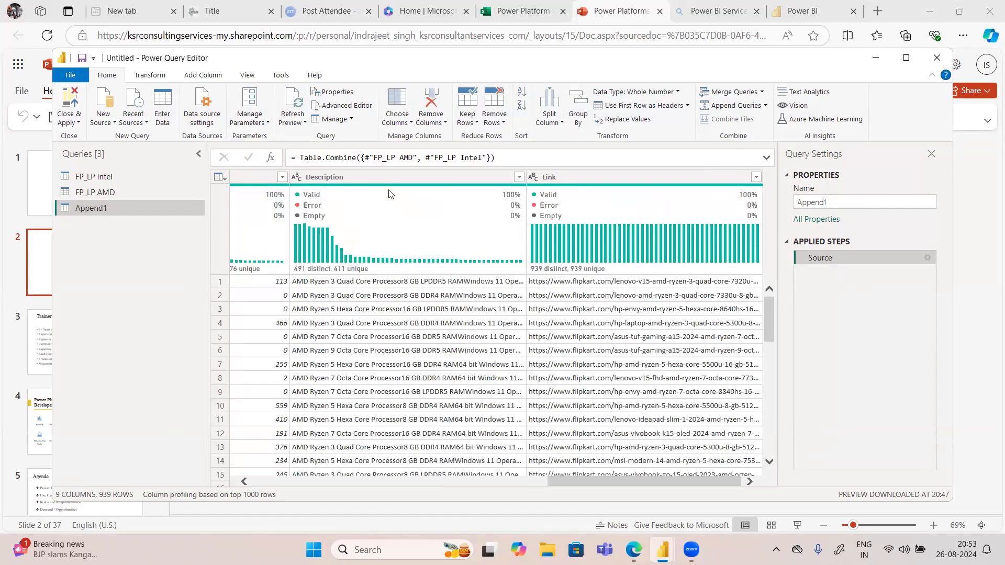
Step: Start a conditional column in Append1 and name it Customer Feedback
click(150, 74)
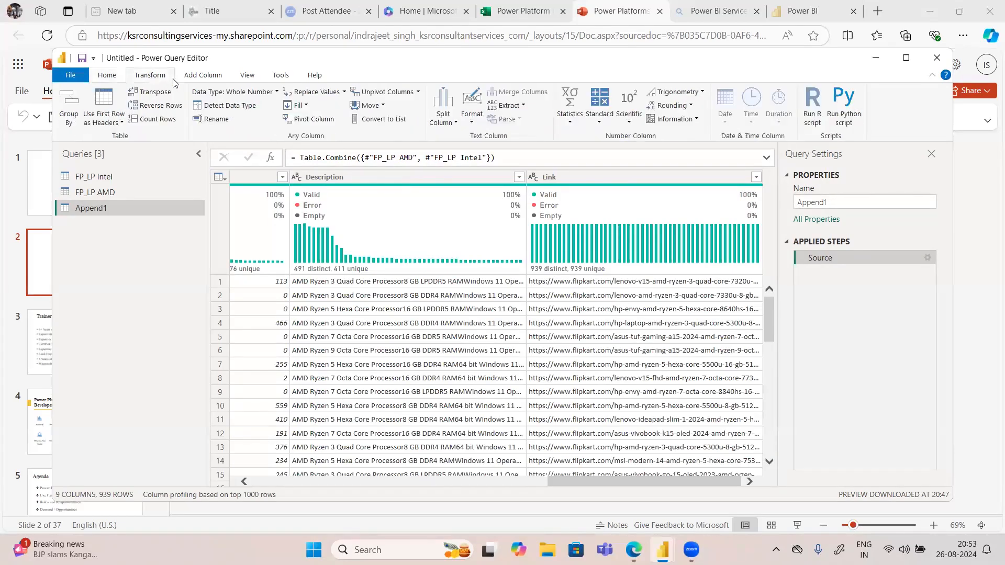
click(191, 78)
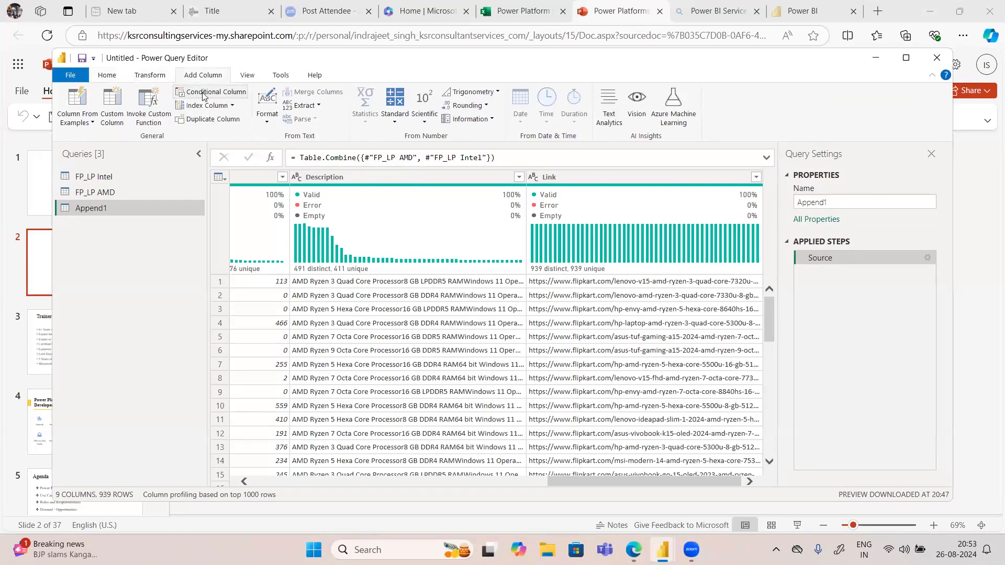
click(204, 94)
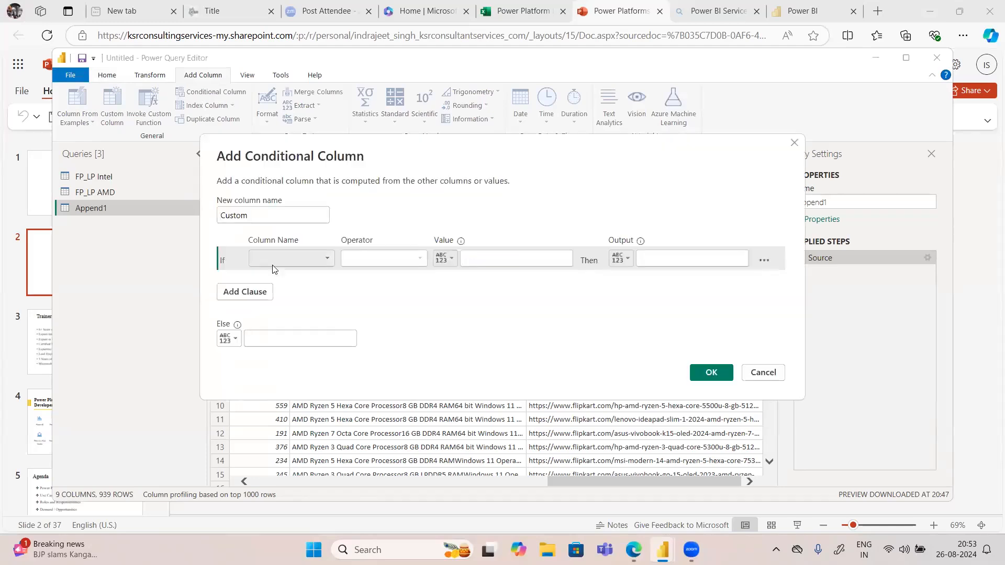
drag(261, 216, 164, 217)
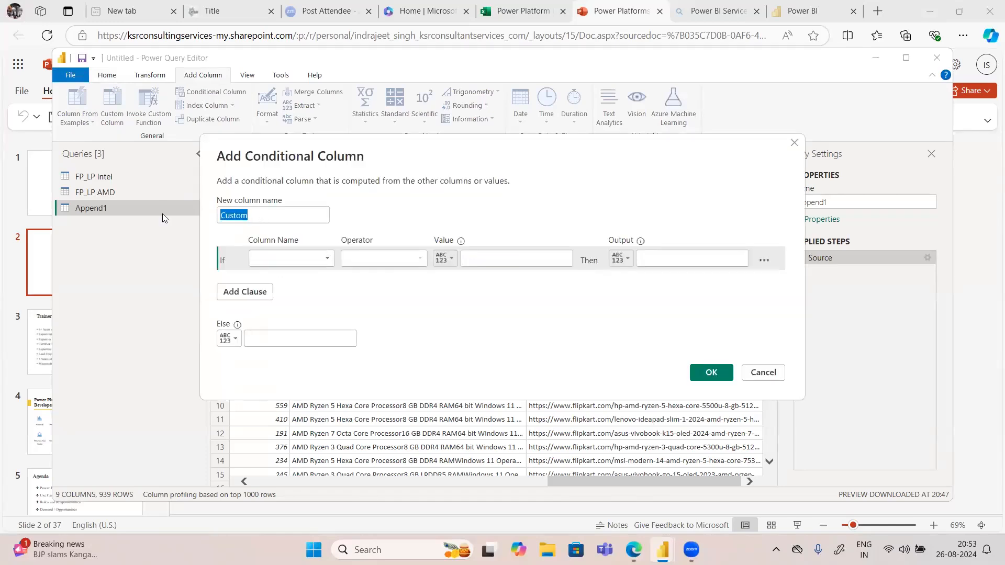
text(Customer Feedback)
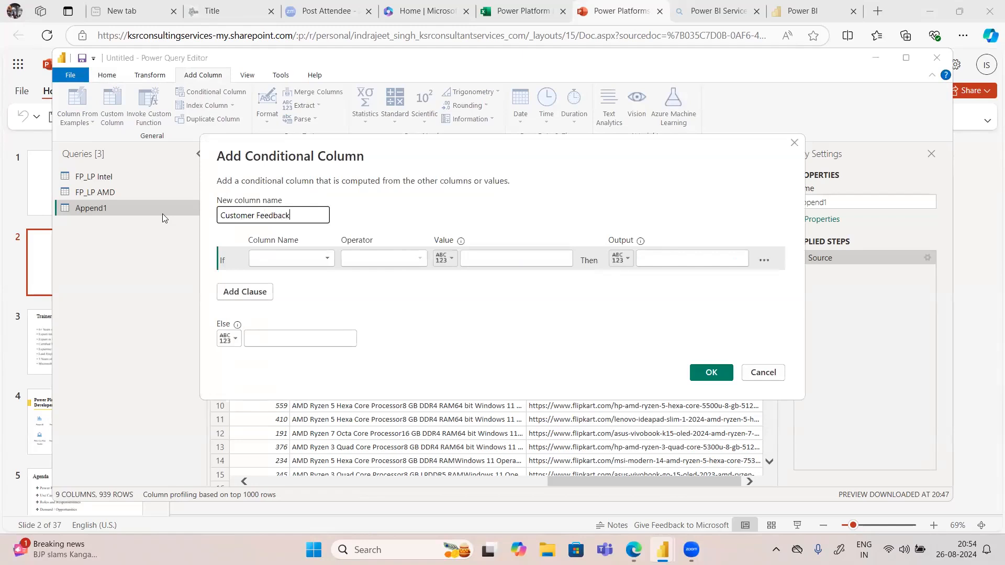
Step: Define the first clause so that Reviews greater than or equal to 500 outputs "Most loved"
click(269, 259)
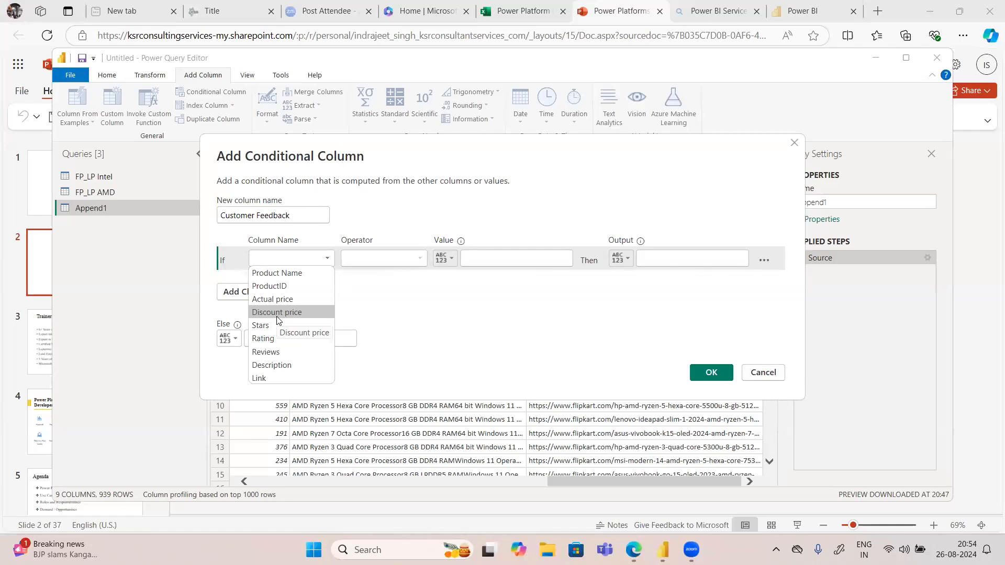
click(284, 351)
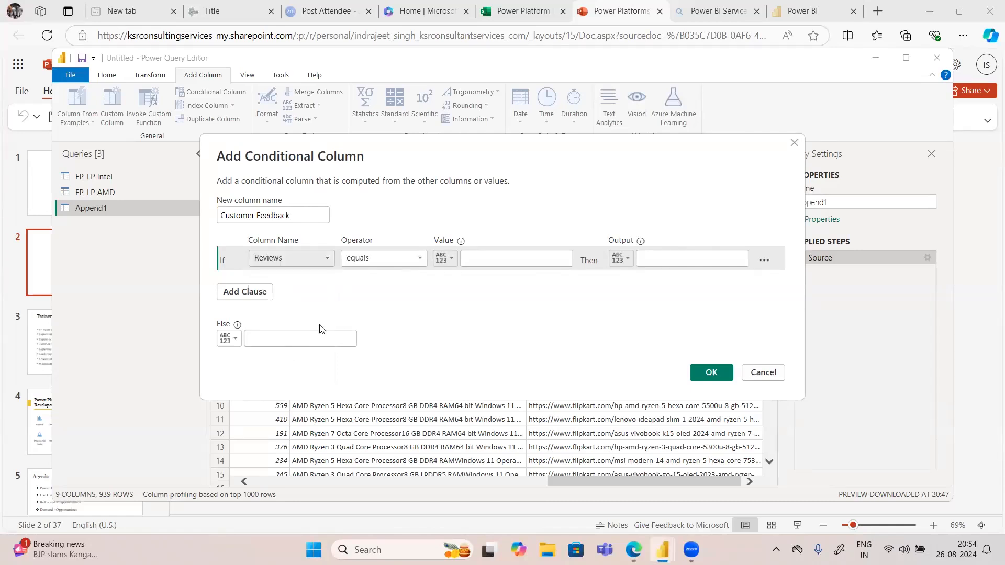
click(487, 257)
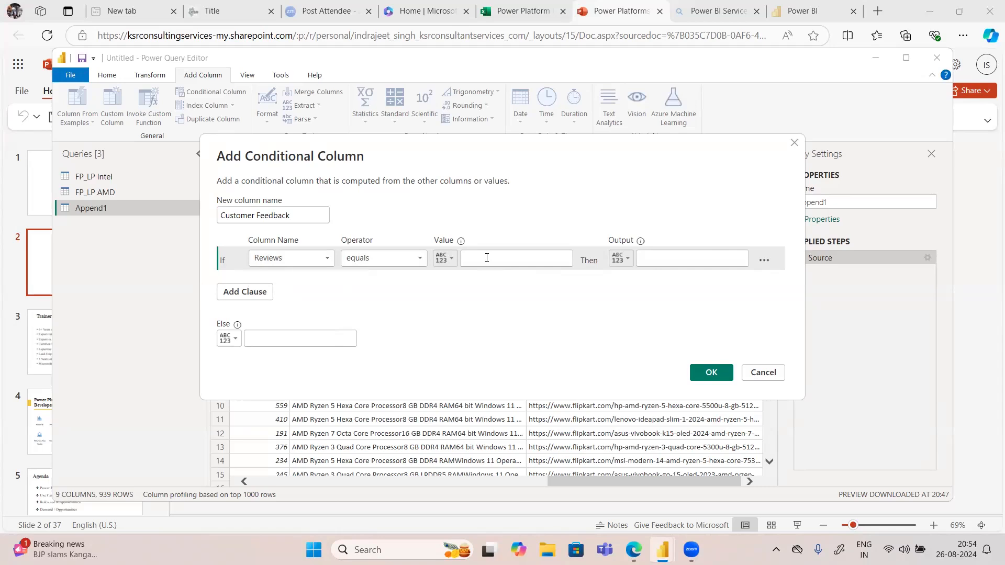
text(500)
click(412, 259)
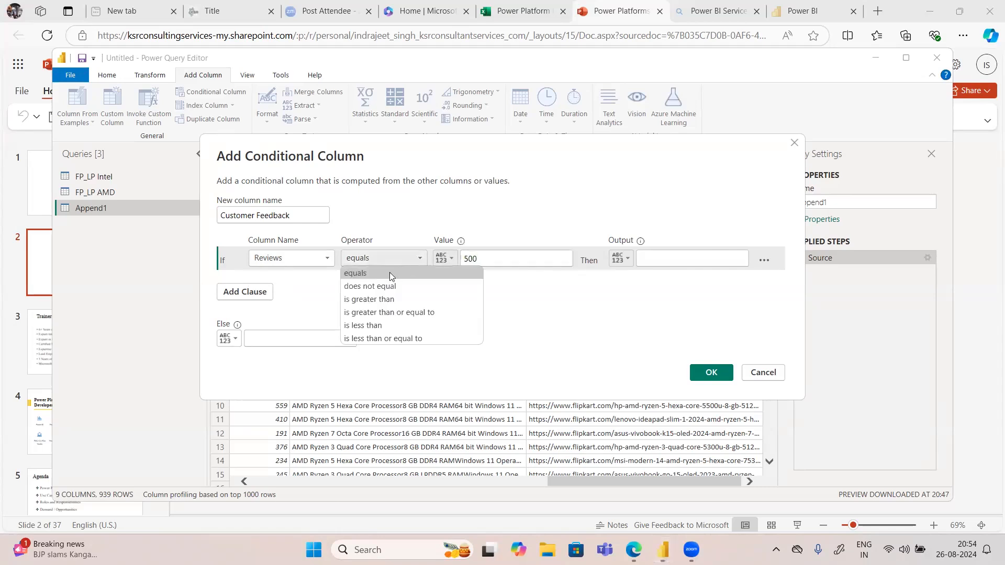
click(377, 313)
click(698, 253)
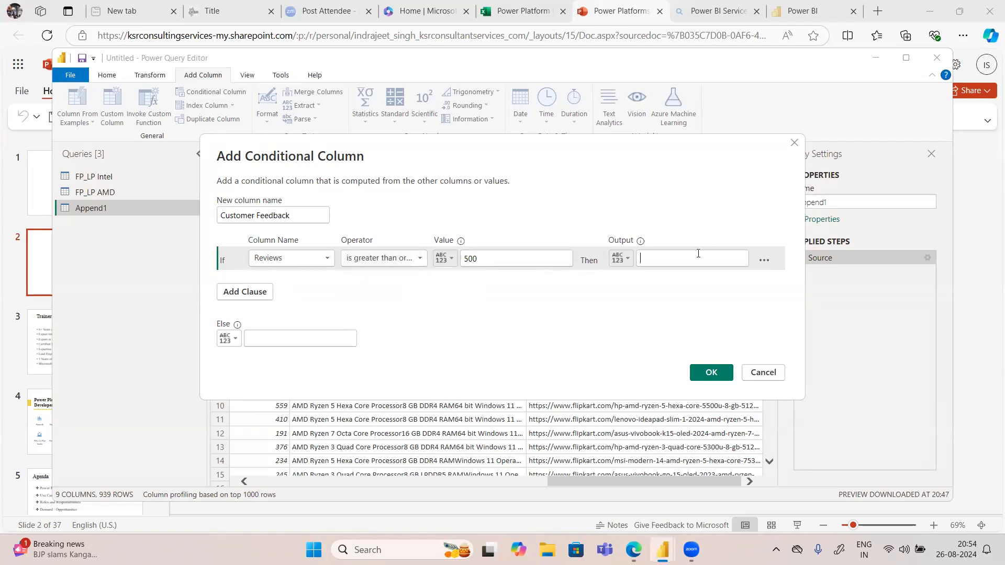
text(MOst loved)
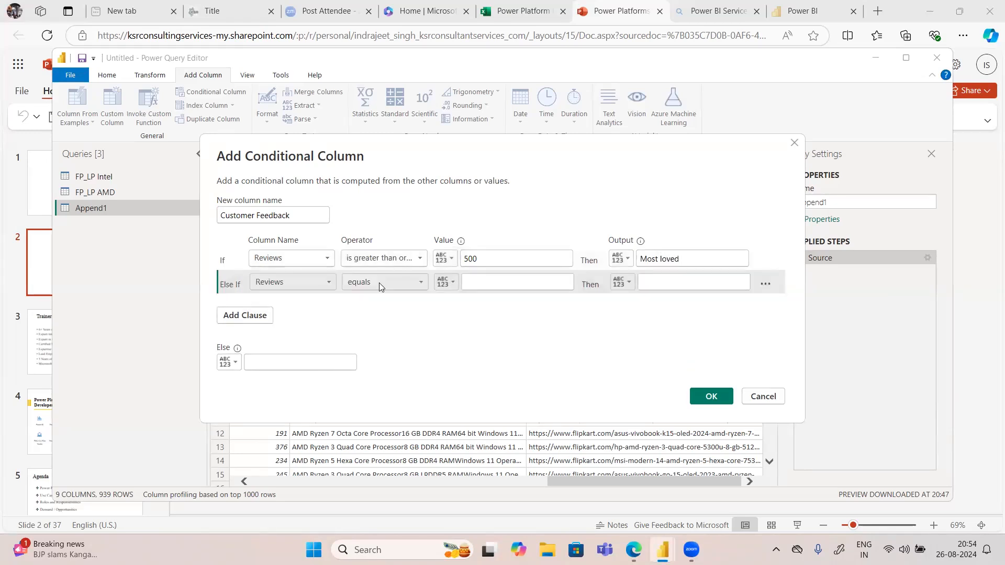
Step: Add an else-if clause on Reviews greater than or equal to 0 that outputs "Needs Attention"
click(379, 282)
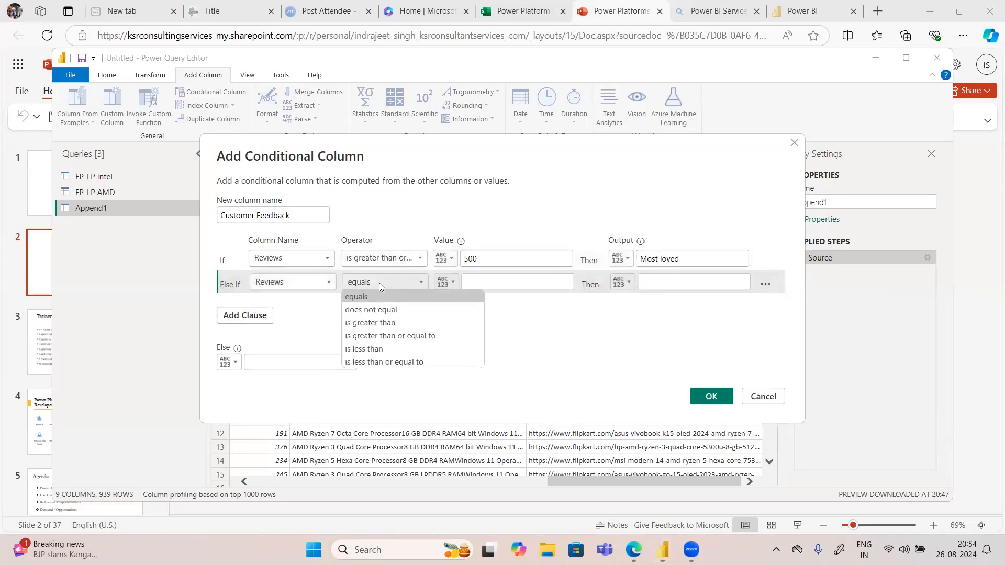
click(383, 361)
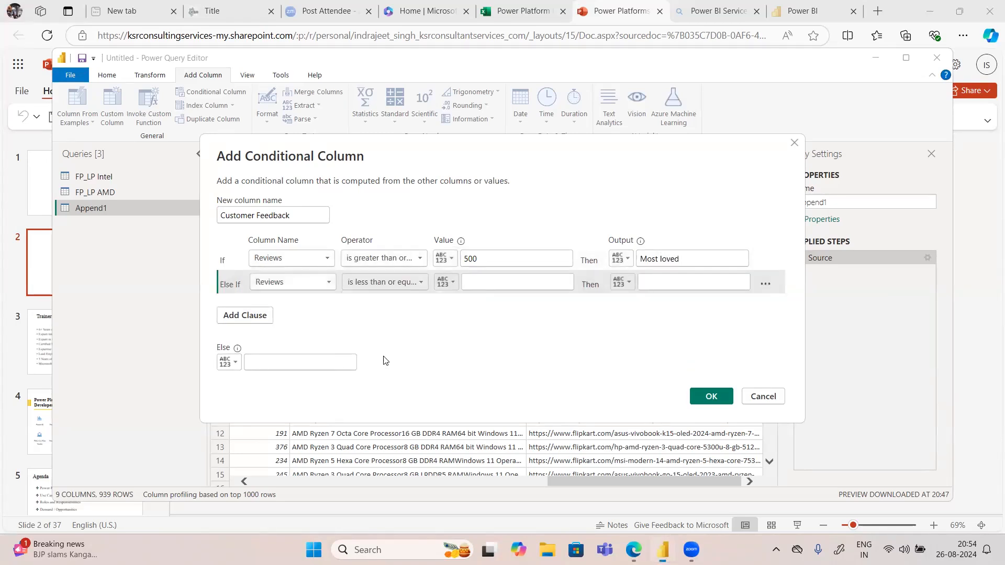
click(392, 283)
click(400, 335)
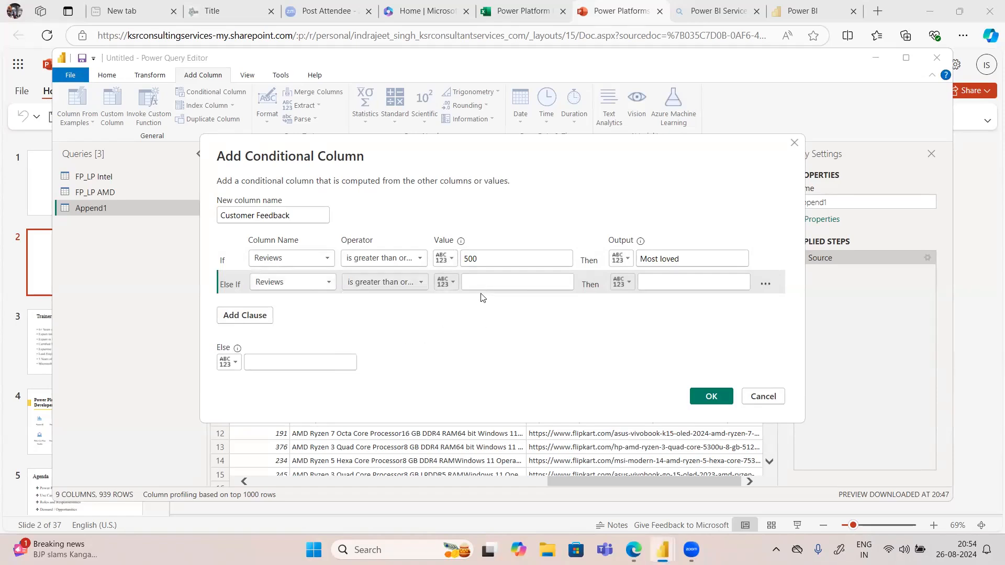
click(474, 283)
text(0)
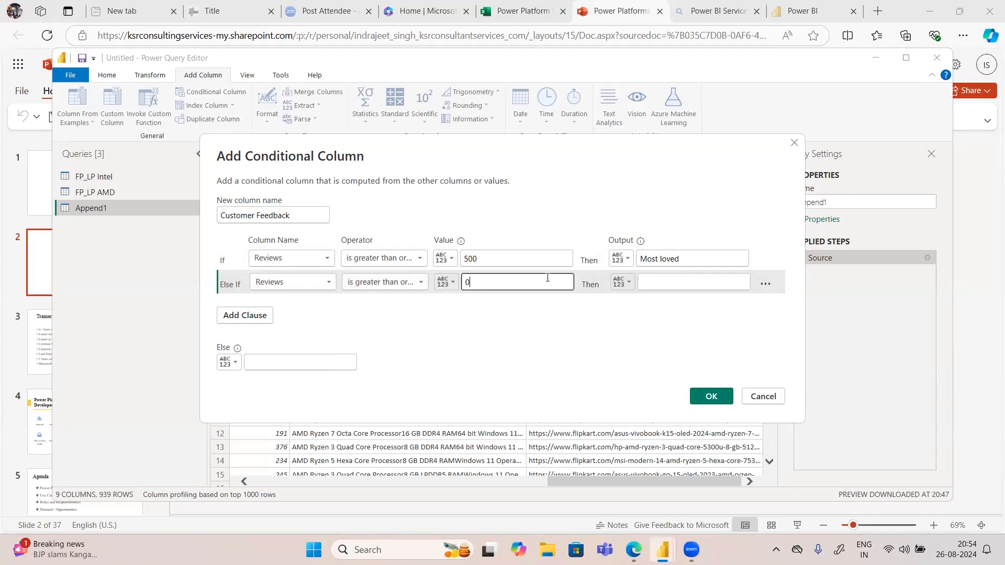
click(652, 284)
text(Needs Attention)
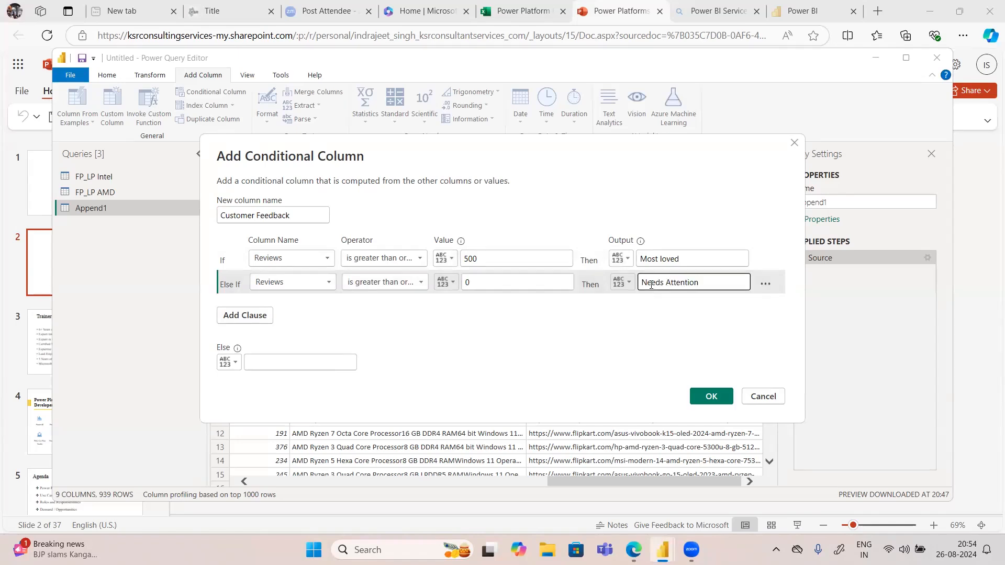
click(258, 317)
click(285, 304)
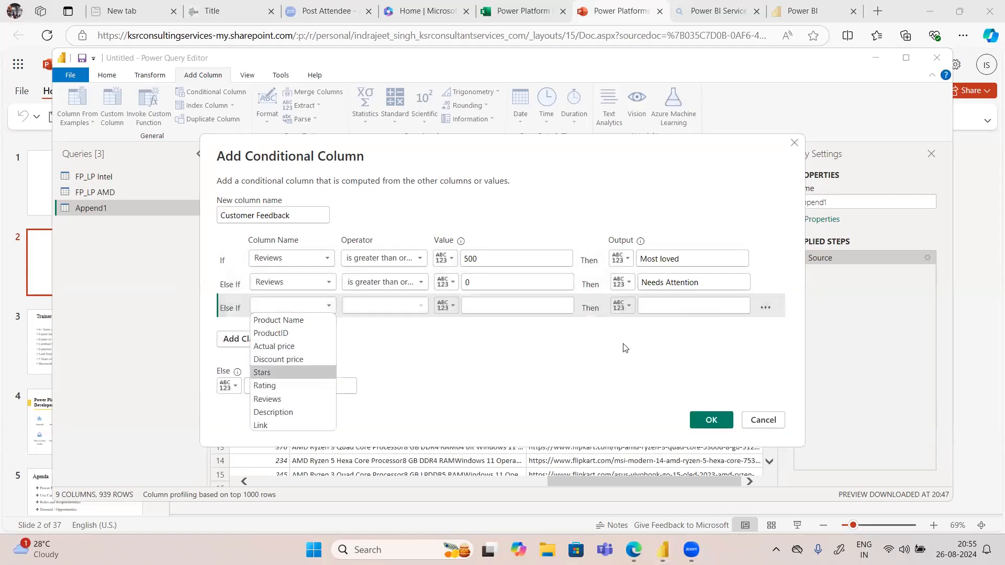
click(705, 370)
click(764, 311)
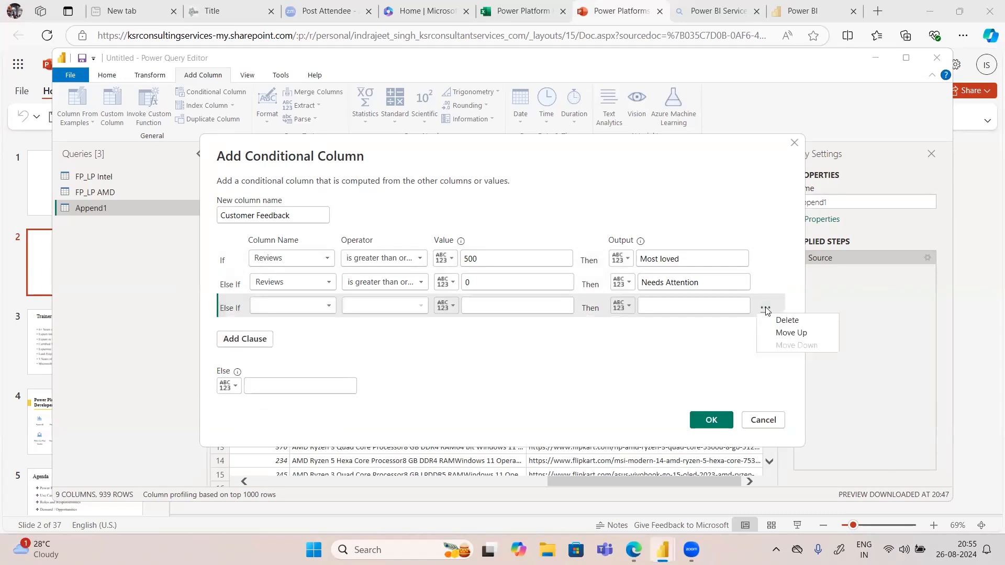
click(772, 320)
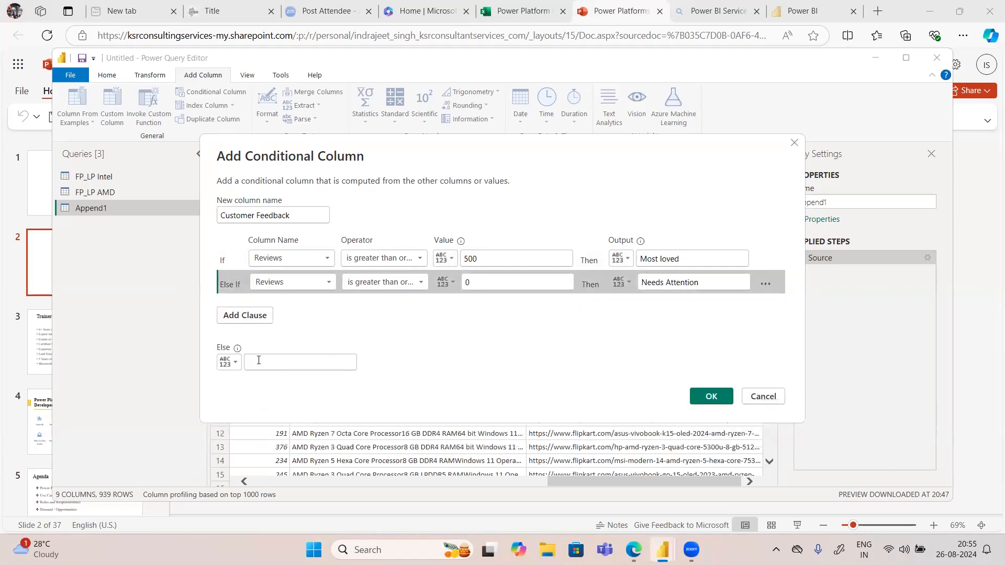
Step: Set the else output to "No Data Available" and create the conditional column
click(258, 360)
text(No Da)
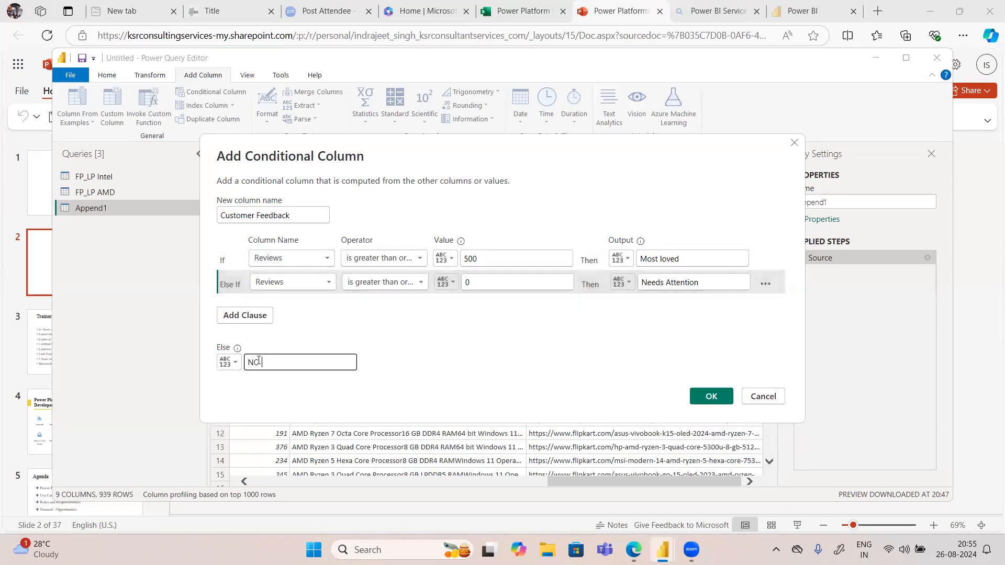
text(ta Available)
click(710, 397)
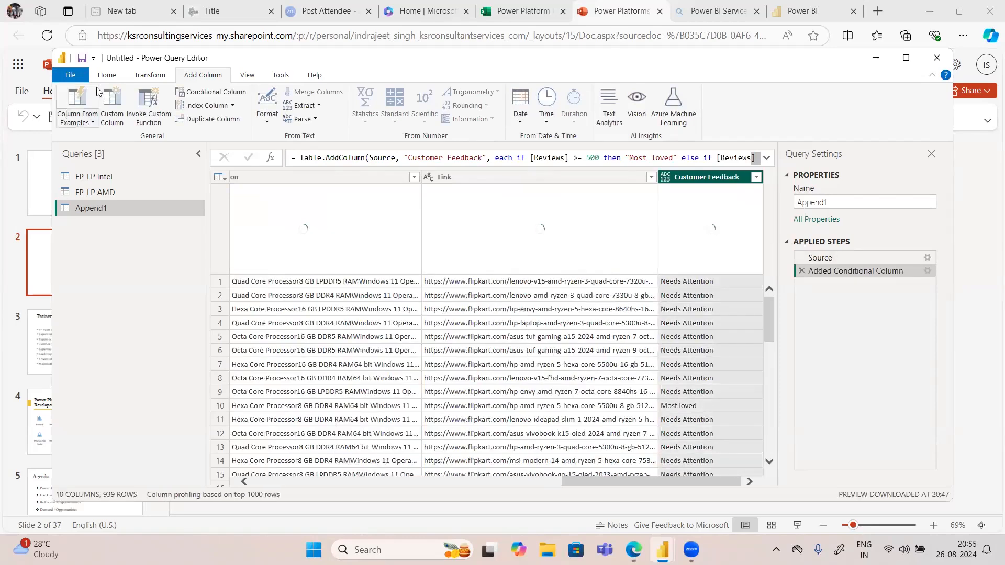
Step: Close and apply the query changes, and switch to the Power BI Desktop report
click(106, 78)
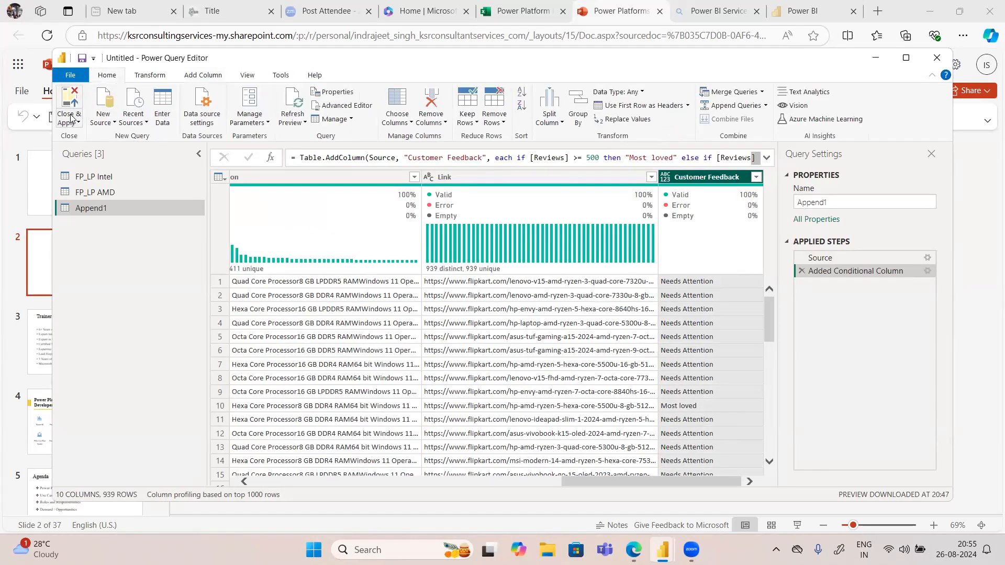
click(70, 121)
click(84, 136)
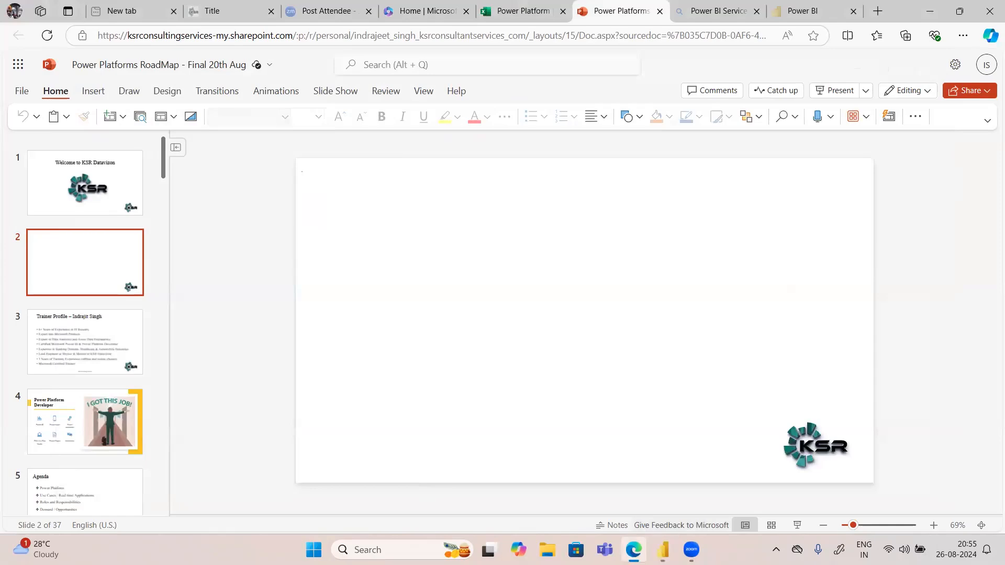
click(662, 548)
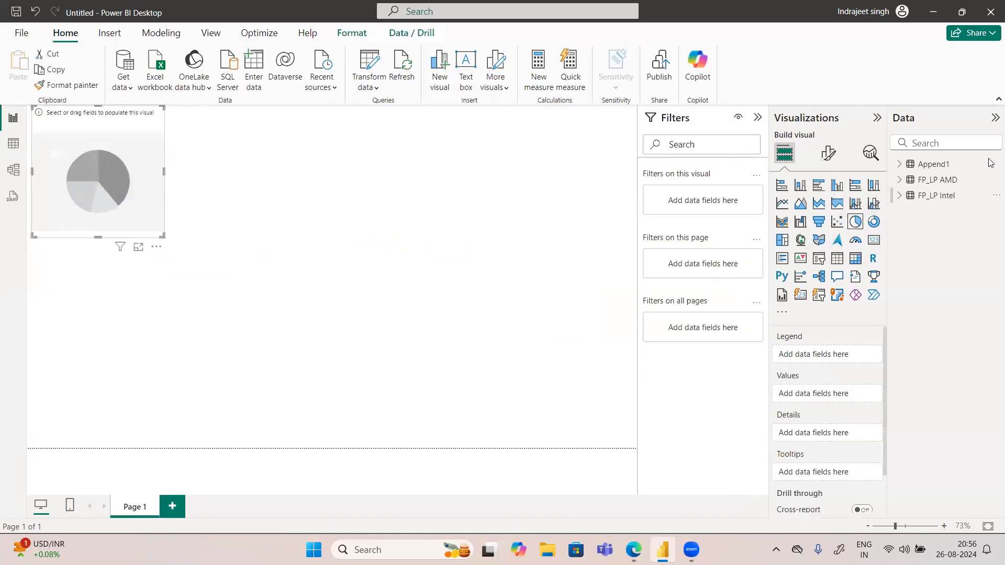
Step: Populate the pie chart from Append1 with Rating as the legend and ProductID as the values
click(899, 165)
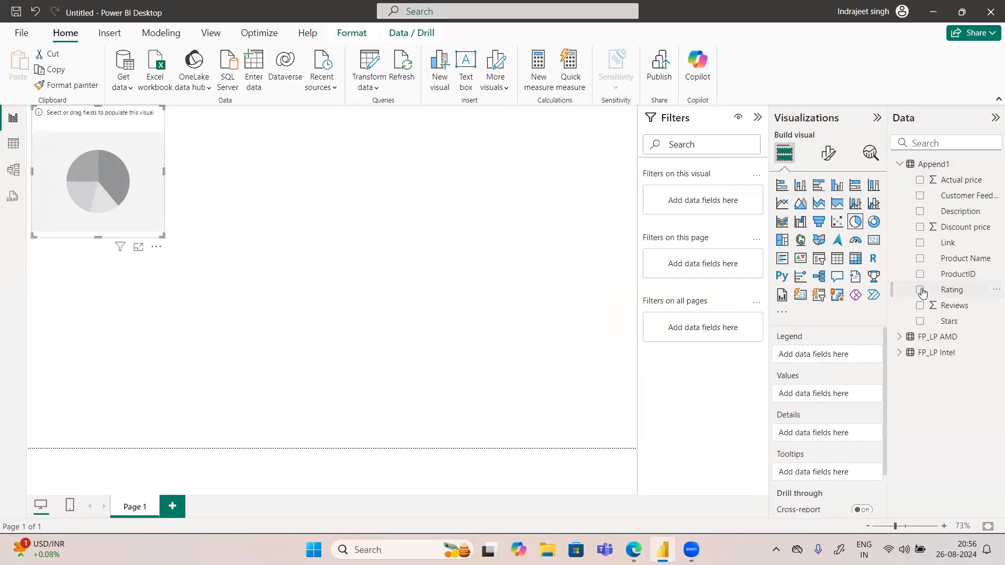
click(921, 292)
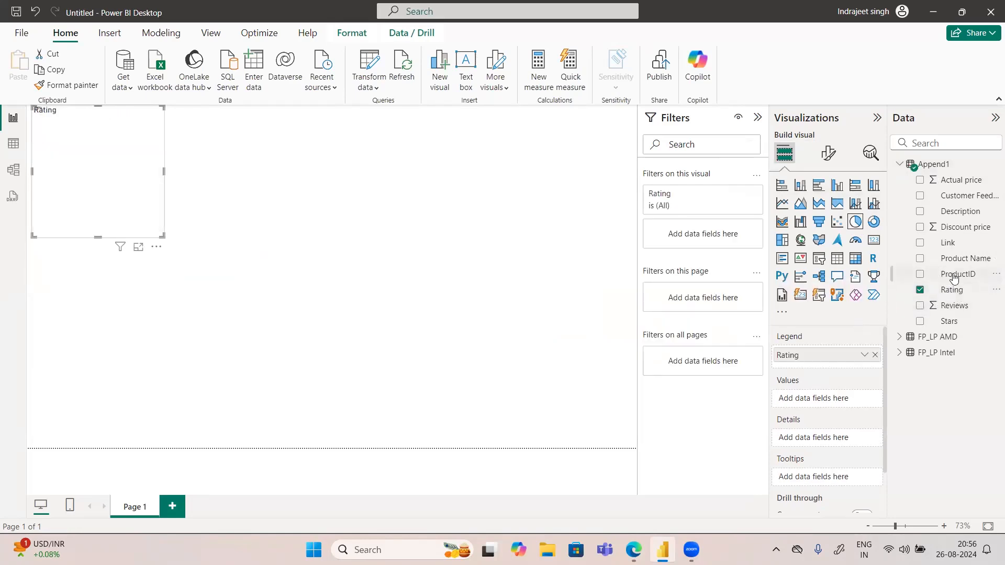
drag(953, 279, 841, 400)
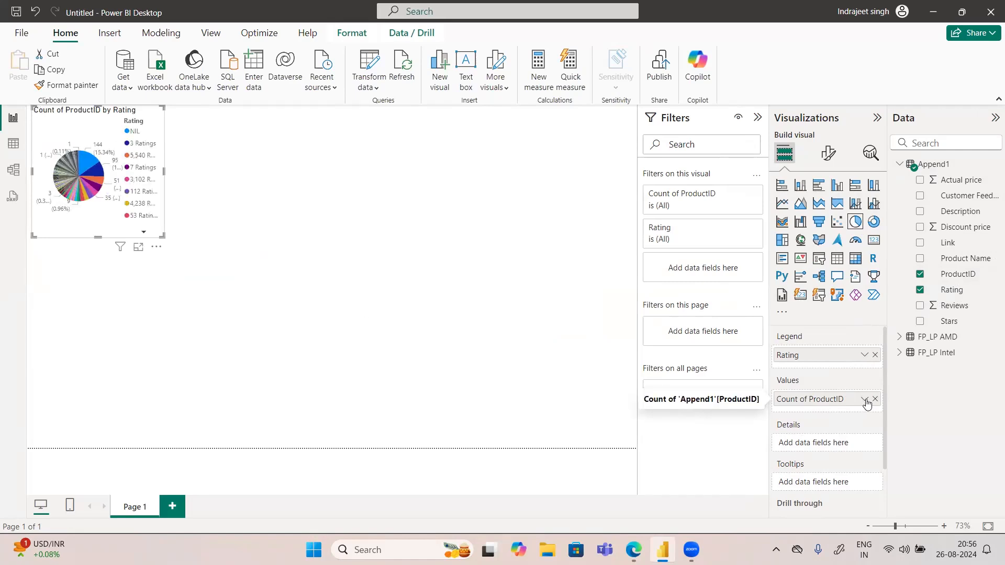
Step: Summarize ProductID by Count (Distinct) and enlarge the pie chart on the page
click(865, 400)
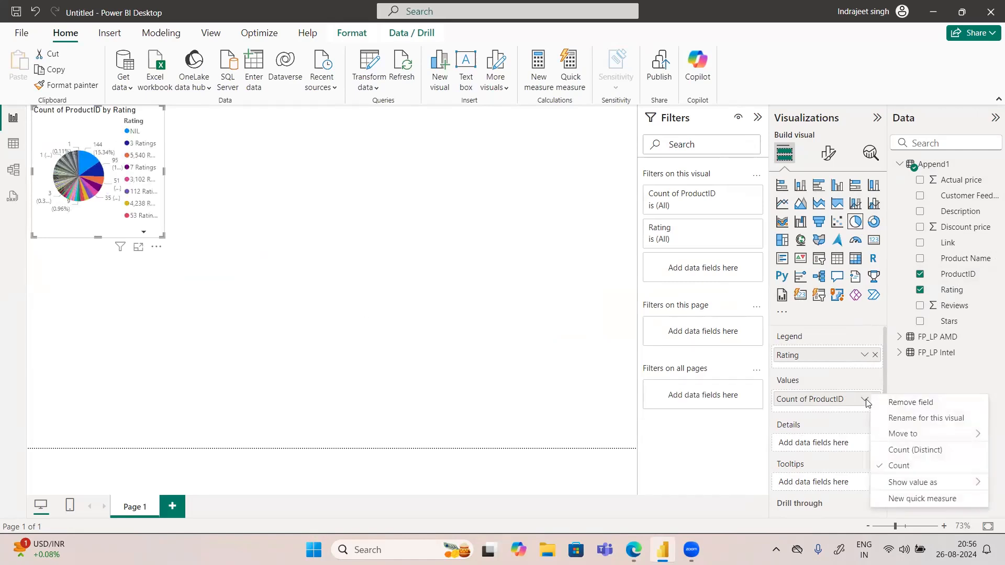
click(899, 451)
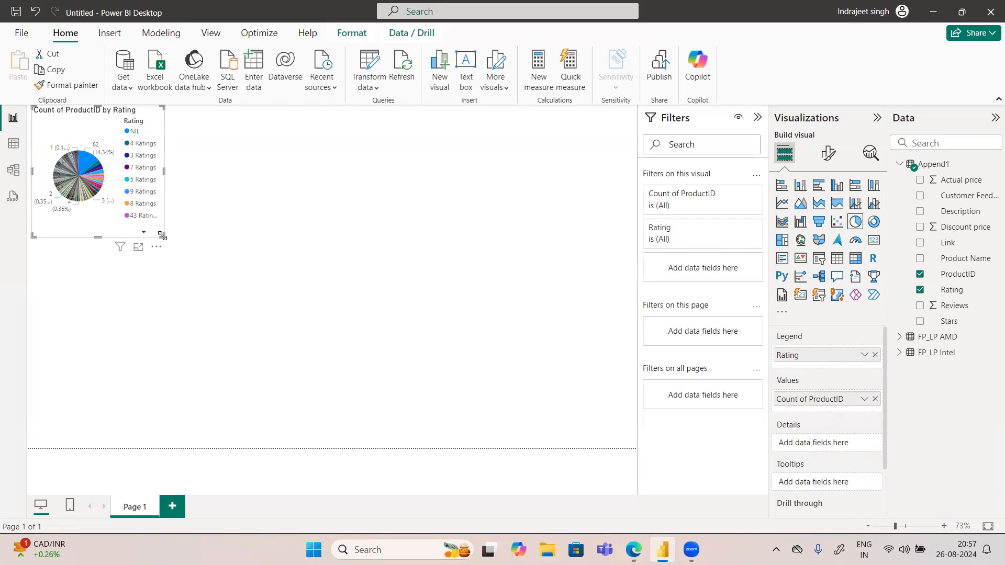
drag(321, 313, 322, 310)
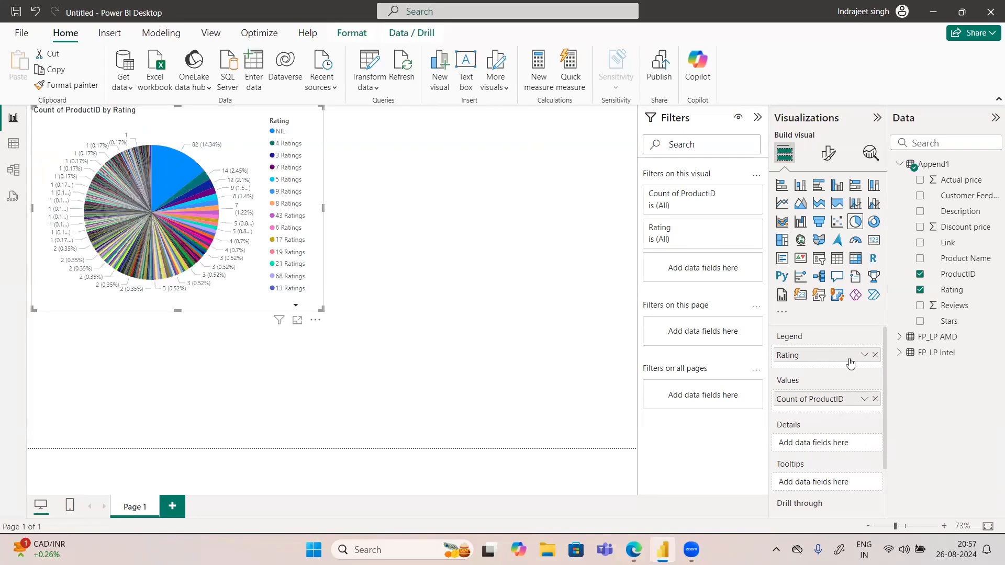
Step: Replace Rating with Customer Feedback as the pie chart's legend field
click(875, 356)
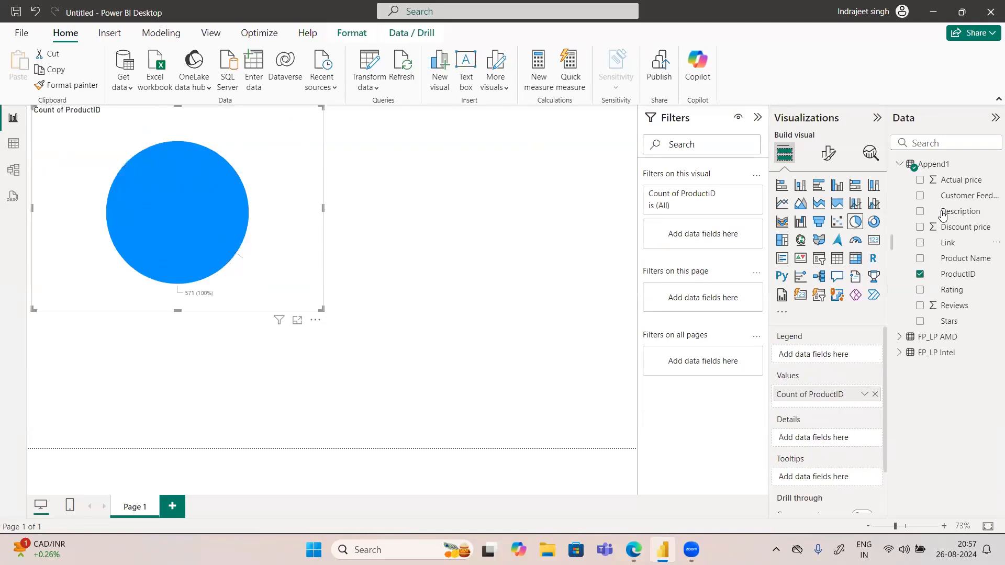
drag(953, 195, 832, 362)
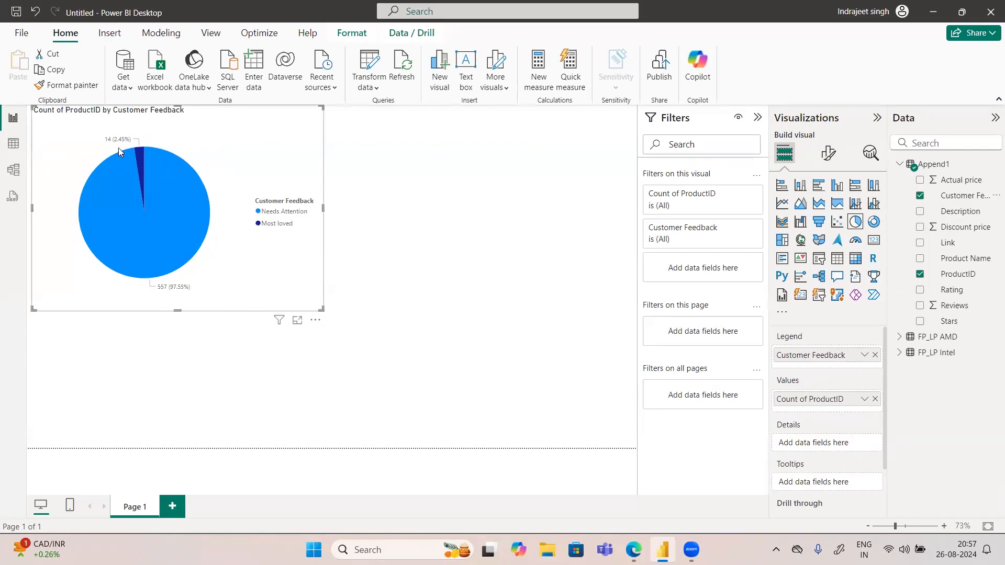
mouse_move(114, 146)
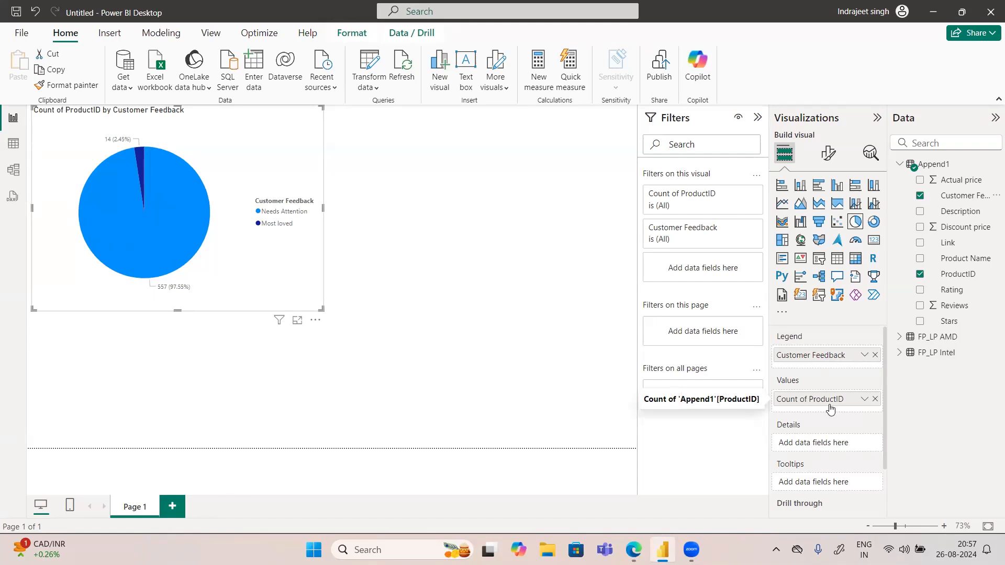
Step: Change the pie chart's ProductID summarization to plain Count
click(864, 400)
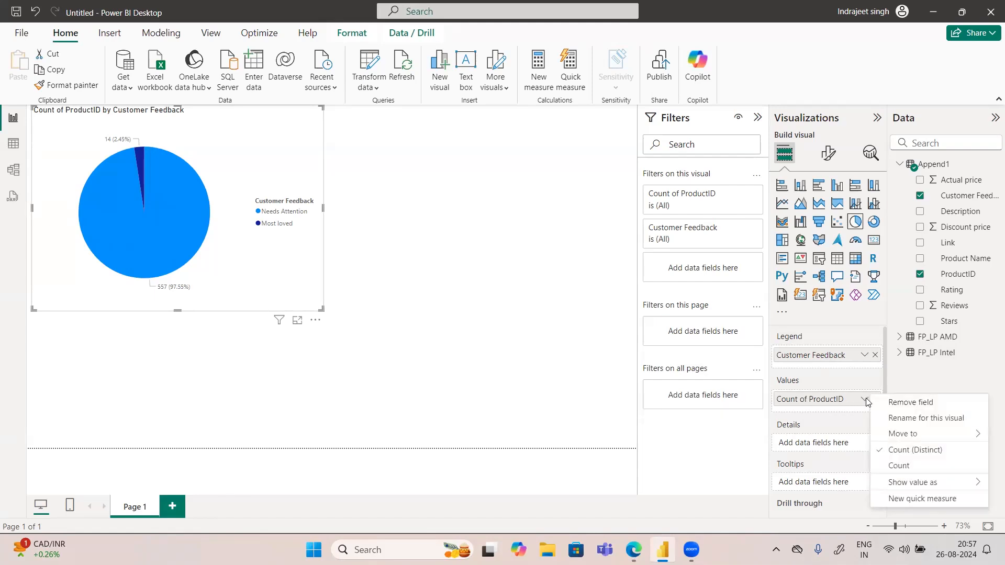
click(900, 468)
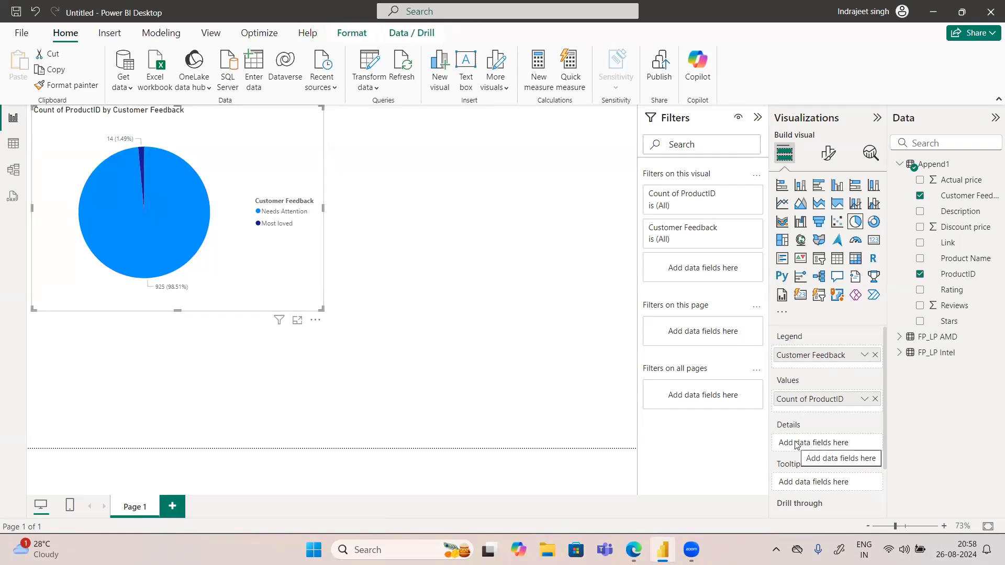
scroll(795, 445, down, 1)
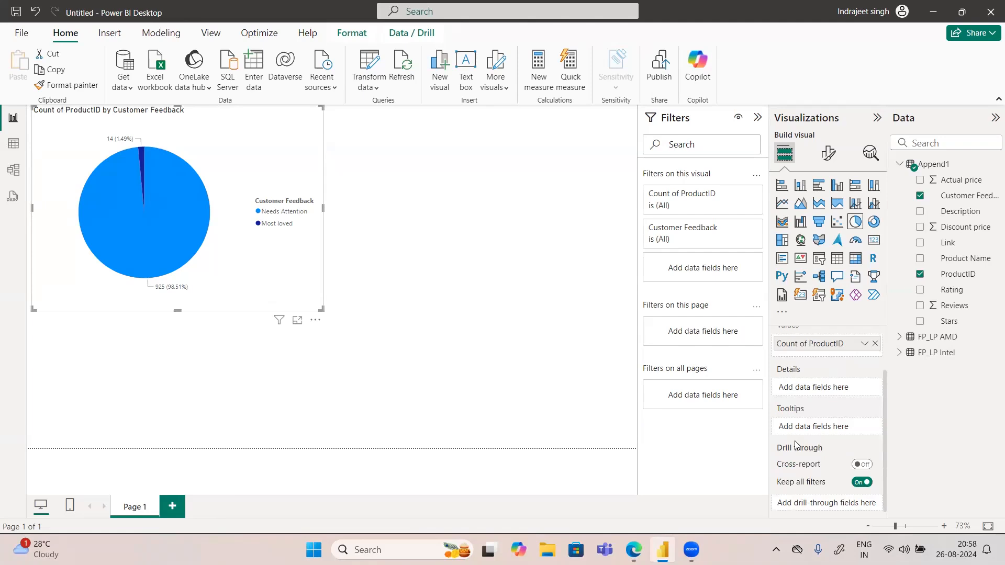
scroll(795, 444, up, 1)
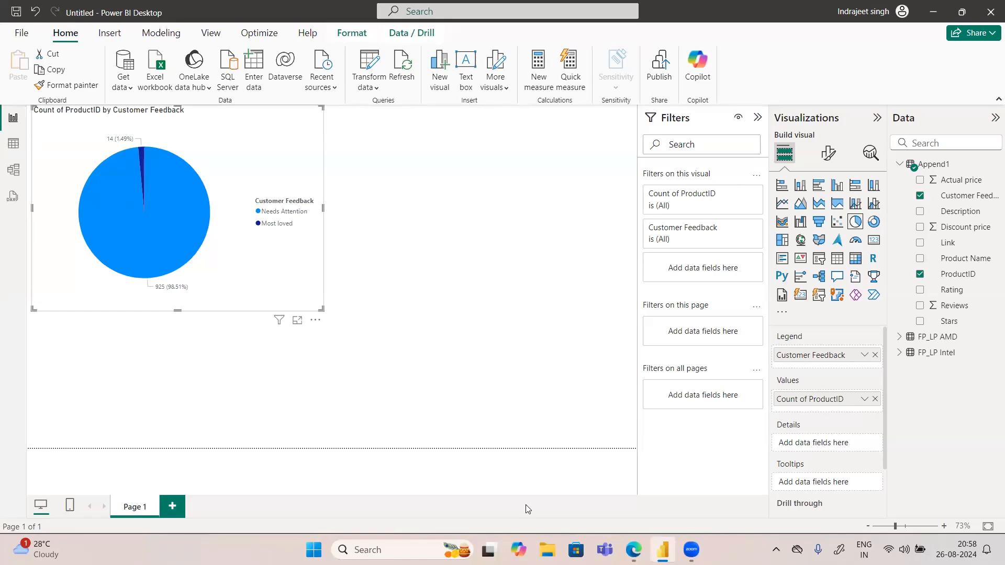
Step: Show the Append1 table's data rows for review
click(12, 143)
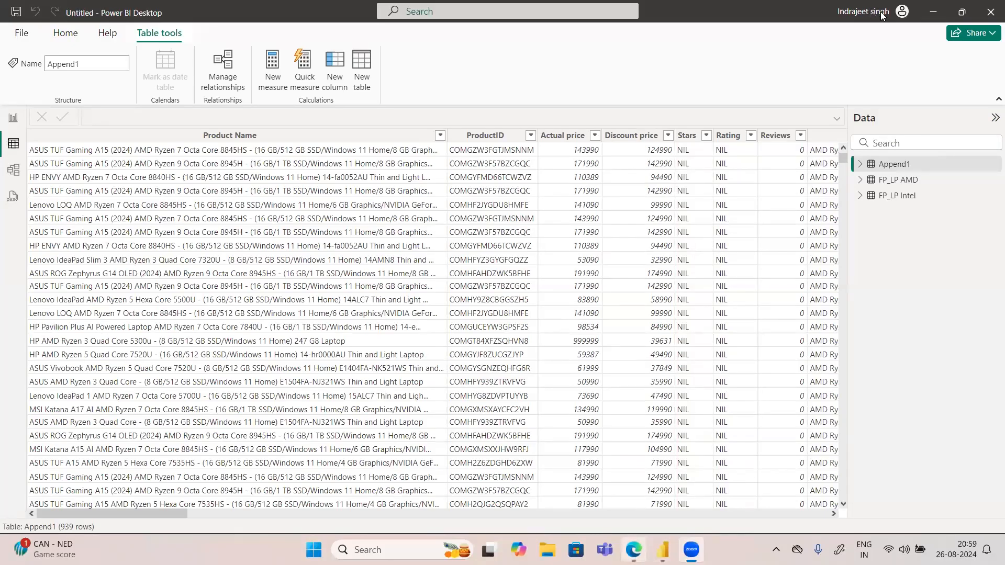
Step: Switch to Microsoft Edge and search the web for "kaggle" in a new tab
key(alt+Tab)
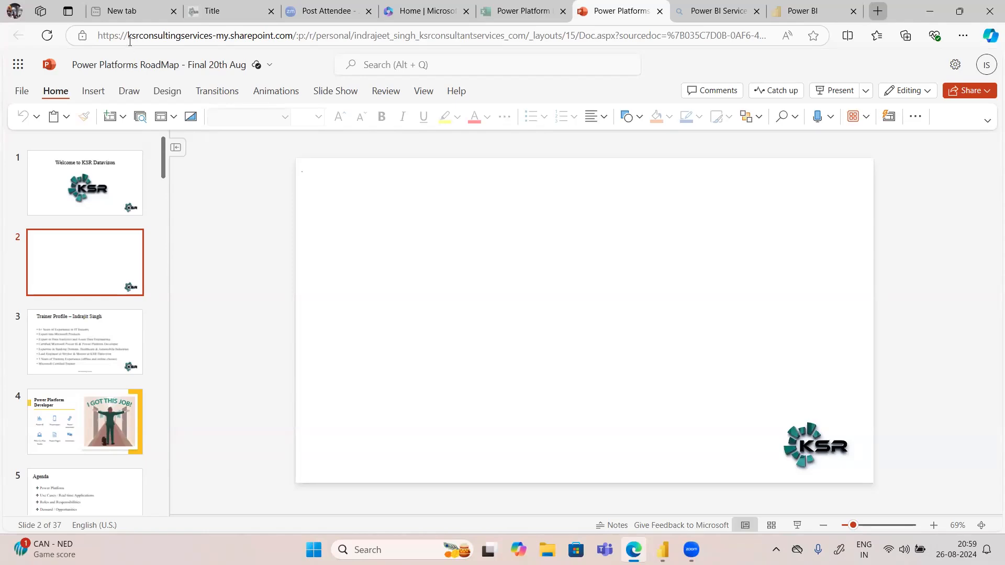
key(ctrl+t)
key(ctrl+t)
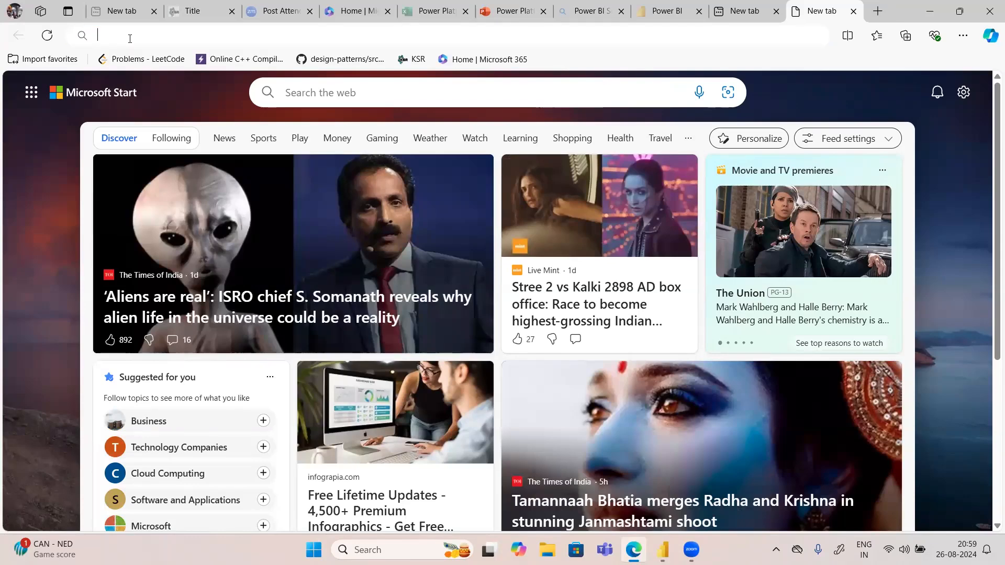
click(129, 38)
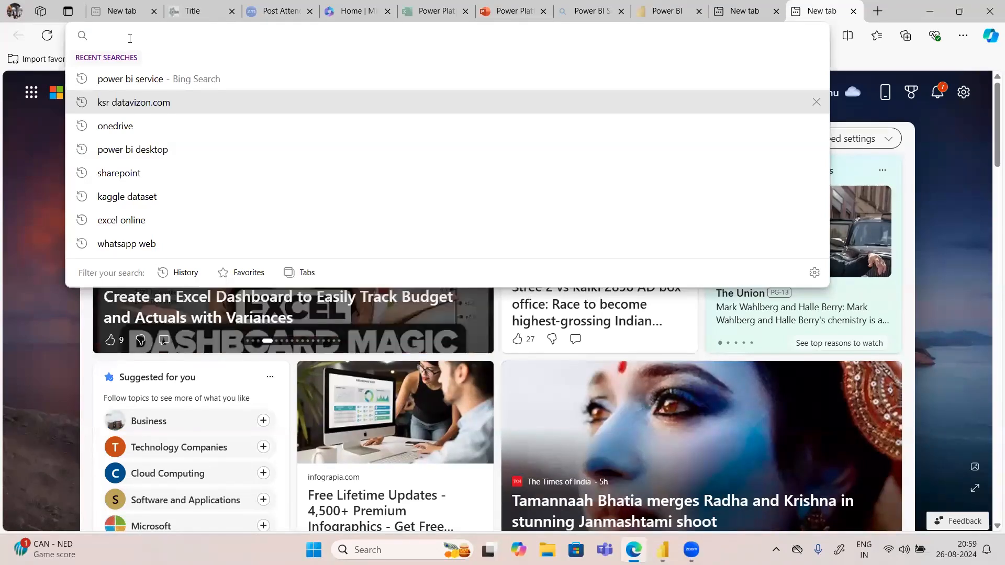
text(kaggle)
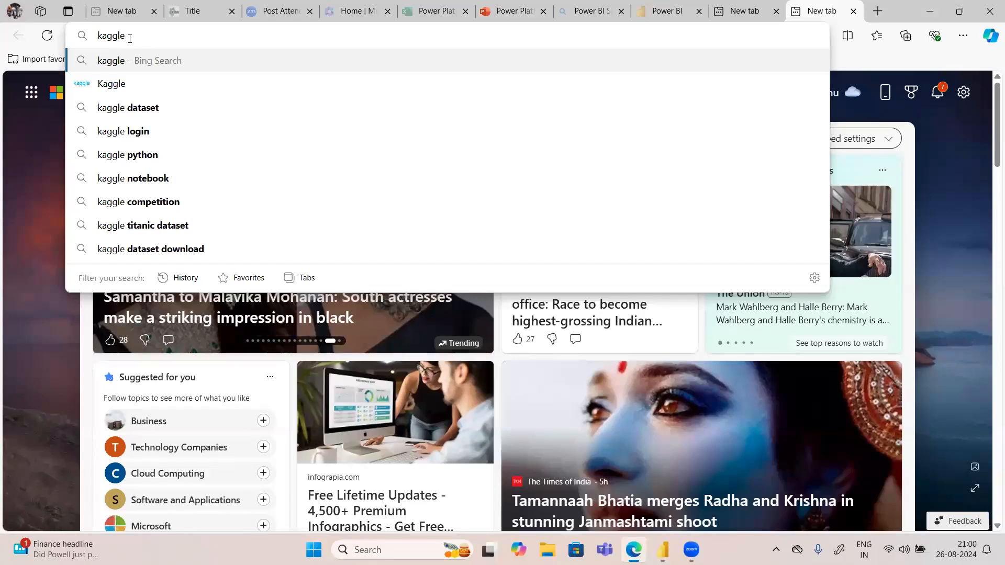
click(116, 93)
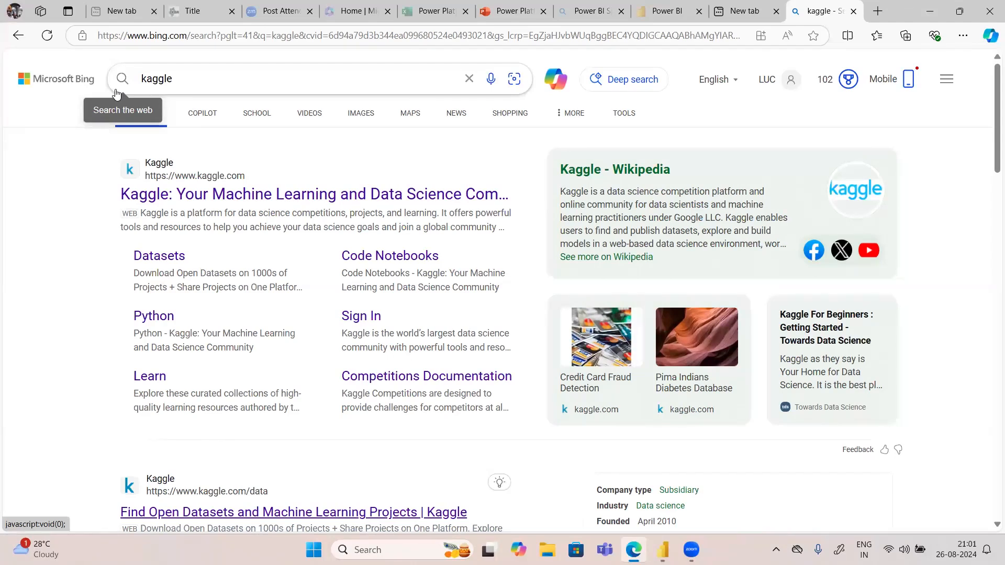
click(393, 68)
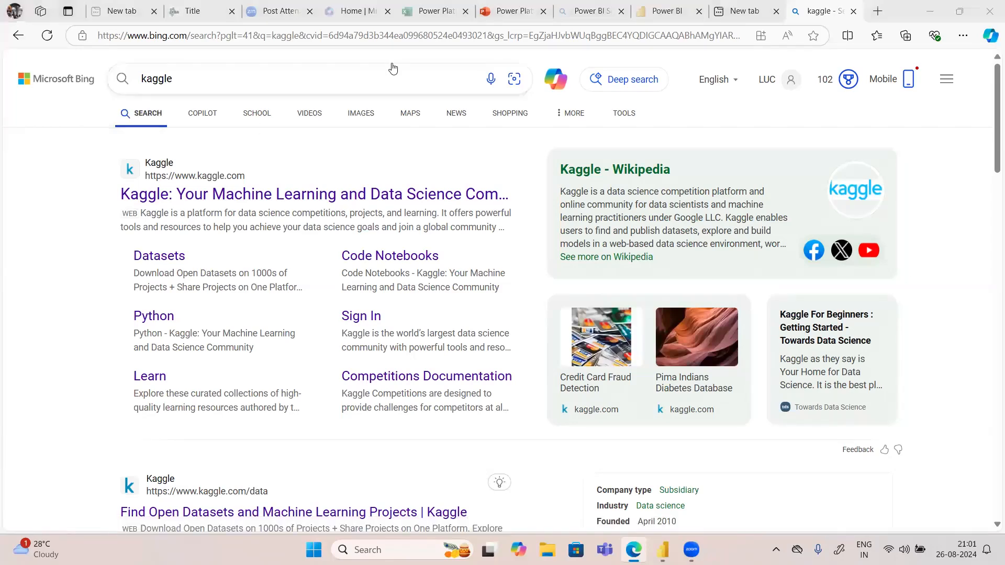